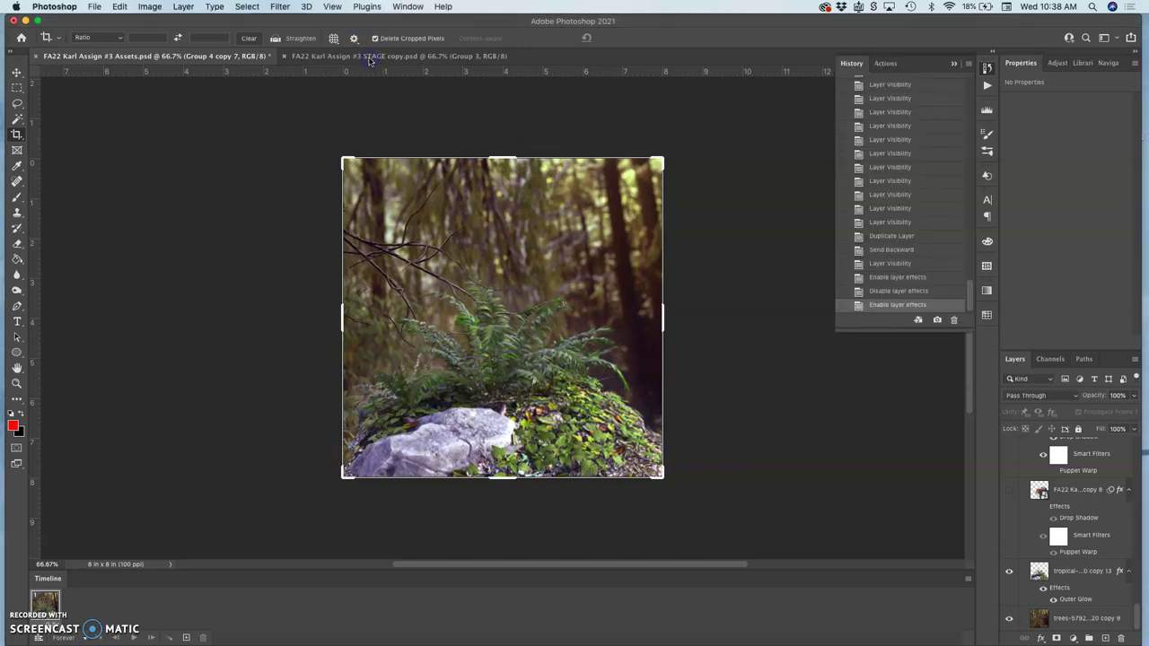
Step: In the STAGE copy document, preview Group 3 and flip the top tropical layer to compare frames
{"action": "left_click", "coordinate": [368, 56]}
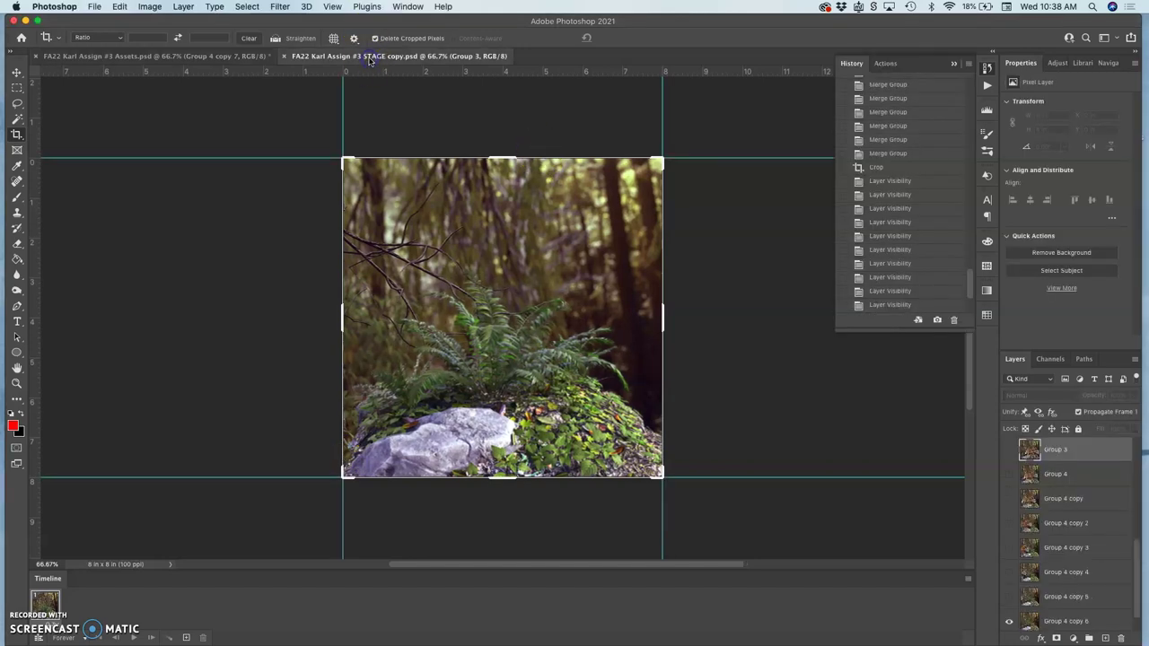
{"action": "left_click", "coordinate": [1008, 451]}
{"action": "left_click", "coordinate": [1010, 452]}
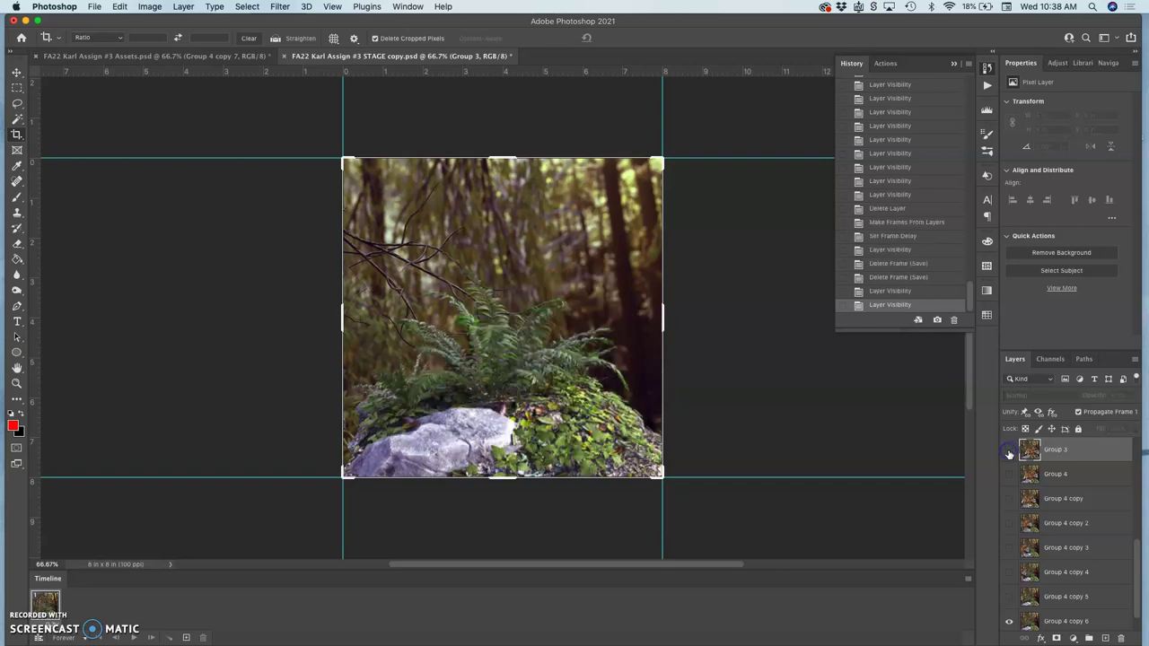
{"action": "scroll", "coordinate": [1010, 455], "scroll_direction": "up", "scroll_amount": 3}
{"action": "left_click", "coordinate": [1009, 452]}
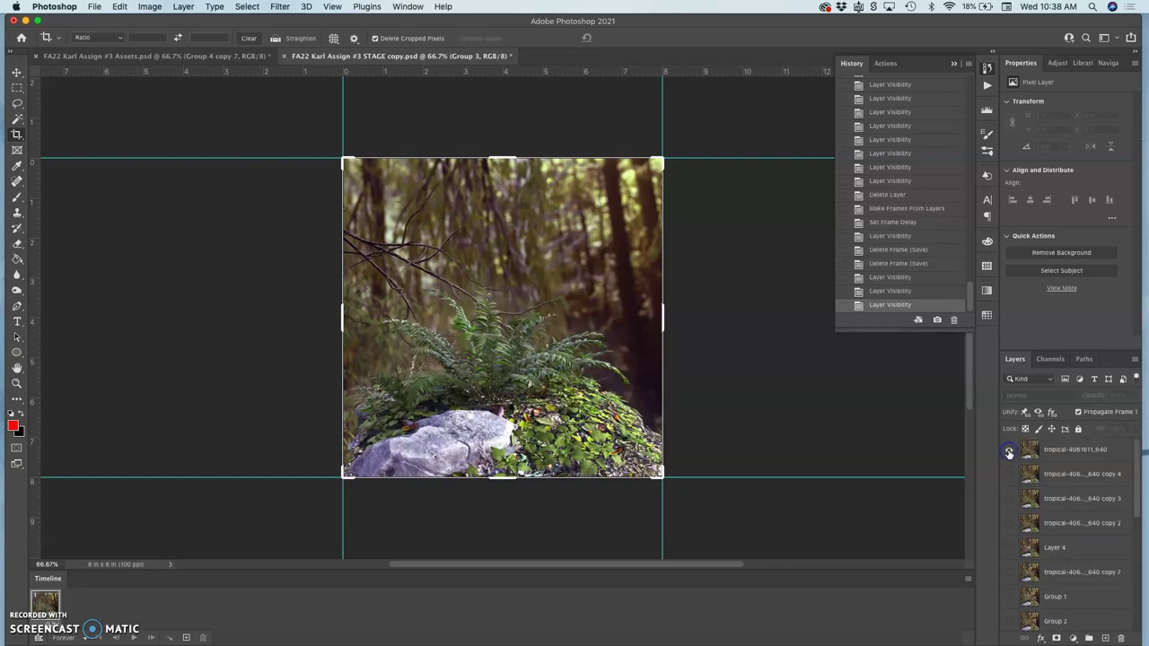
{"action": "left_click", "coordinate": [1009, 452]}
{"action": "left_click", "coordinate": [1009, 452]}
{"action": "left_click", "coordinate": [1010, 453]}
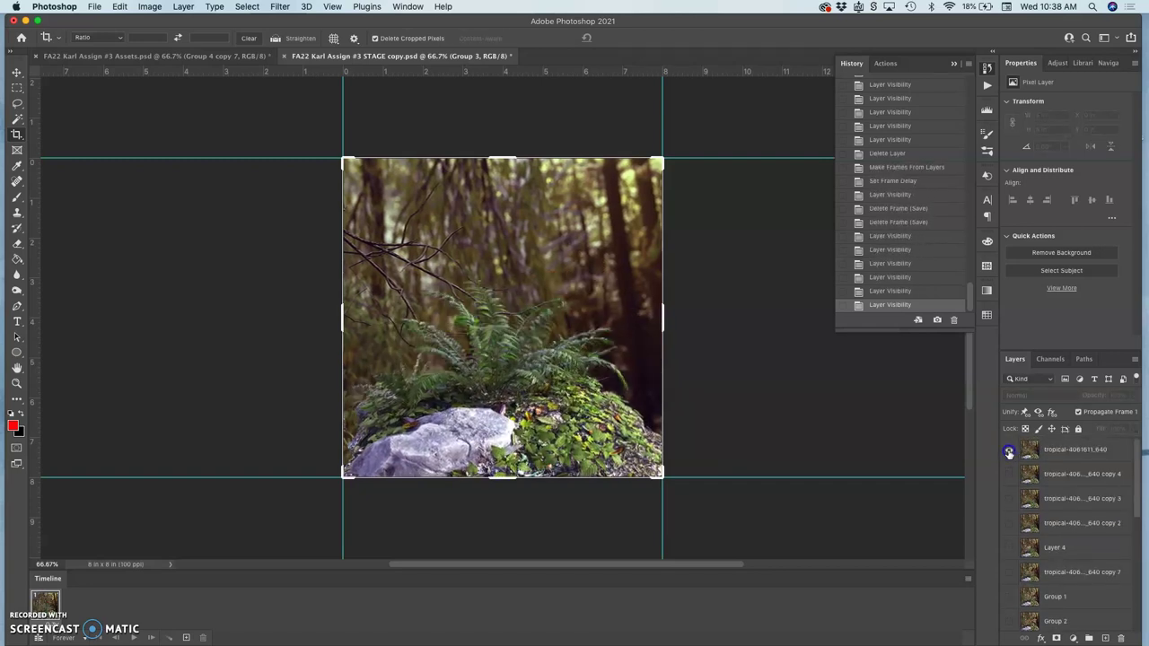
{"action": "left_click", "coordinate": [1009, 452]}
{"action": "left_click", "coordinate": [1009, 453]}
{"action": "left_click", "coordinate": [1009, 452]}
{"action": "left_click", "coordinate": [1009, 452]}
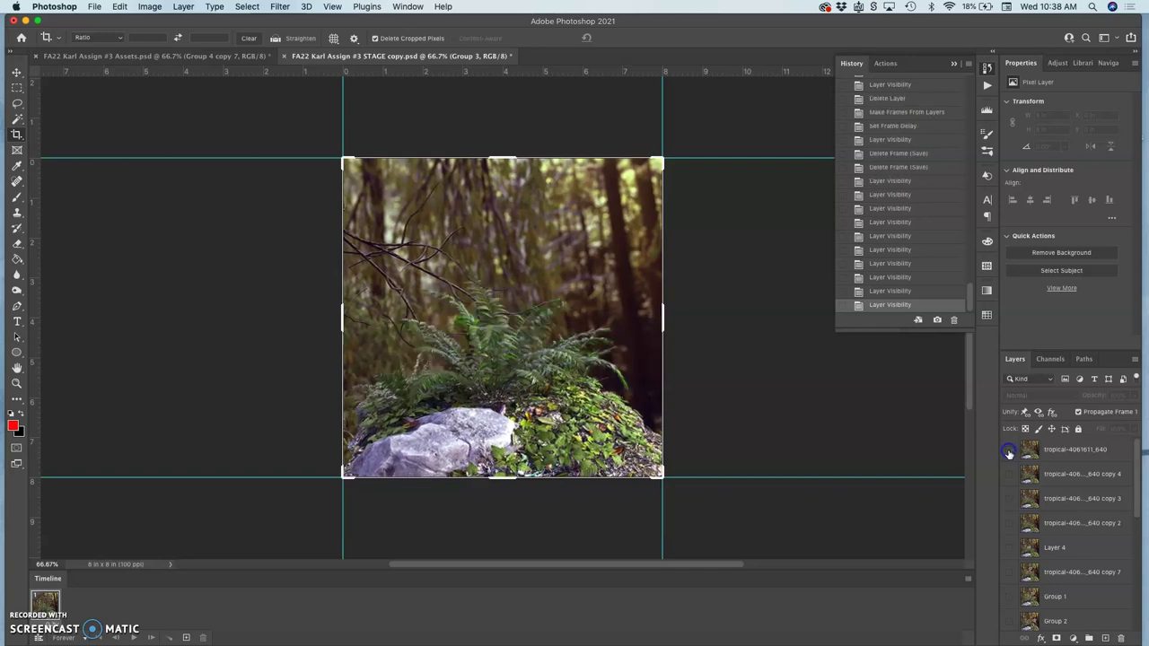
{"action": "left_click", "coordinate": [1009, 452]}
{"action": "left_click", "coordinate": [1009, 452]}
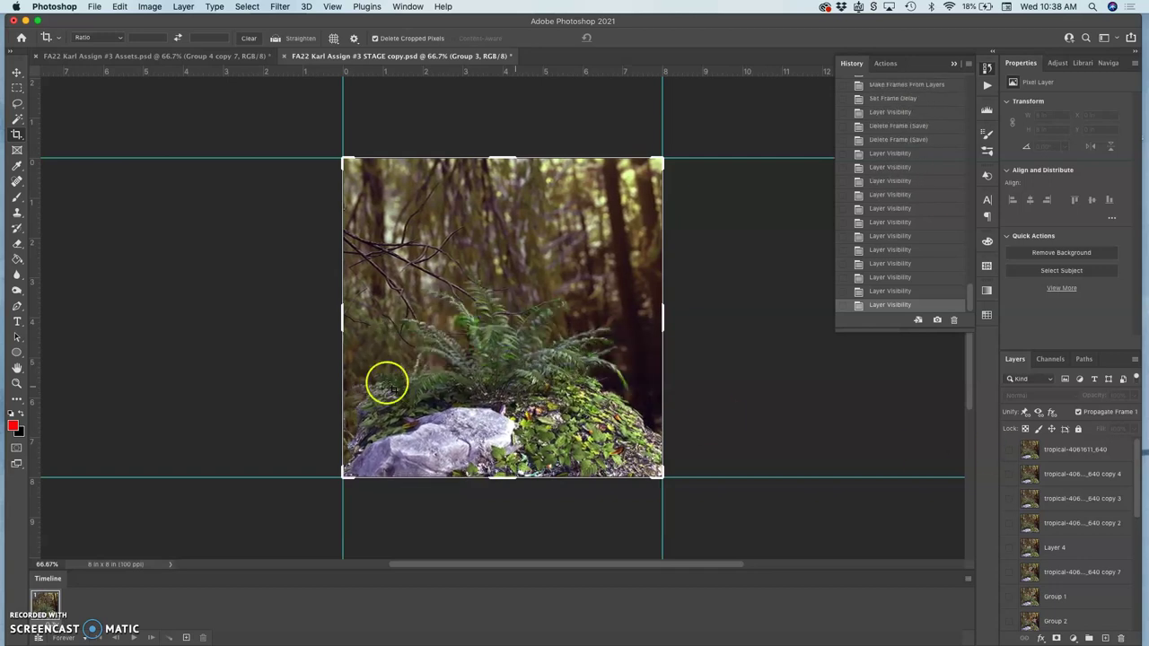
Step: Back in Assets, expand Group 4 copy 7 and toggle copy 9's effects off and back on
{"action": "left_click", "coordinate": [193, 56]}
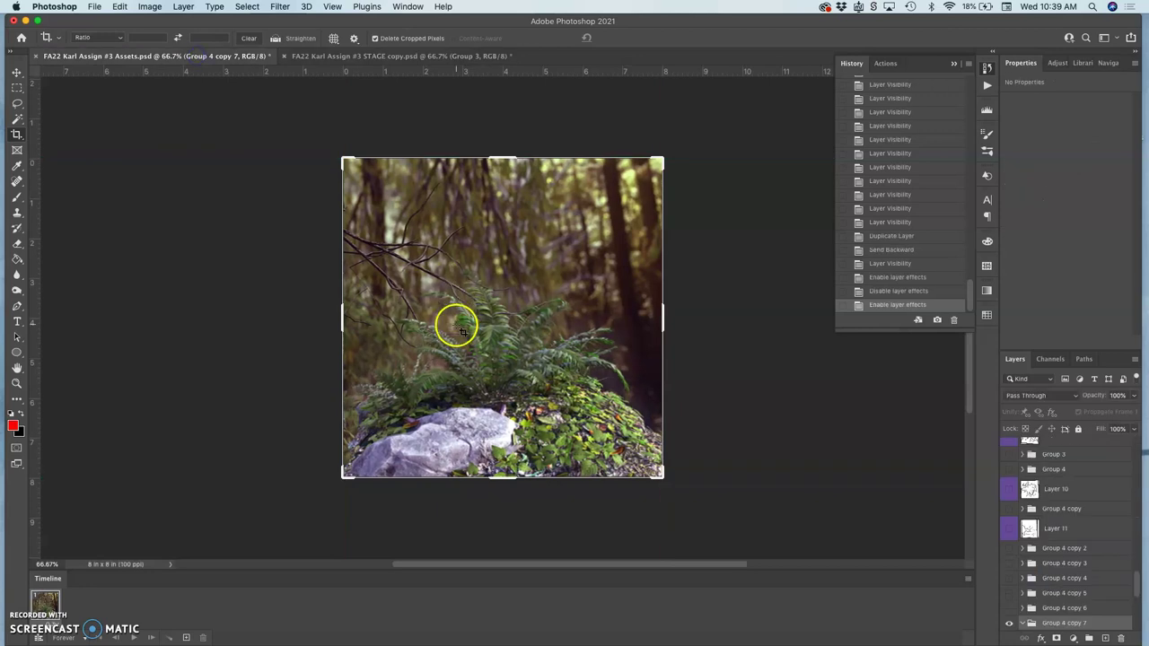
{"action": "scroll", "coordinate": [1041, 593], "scroll_direction": "down", "scroll_amount": 5}
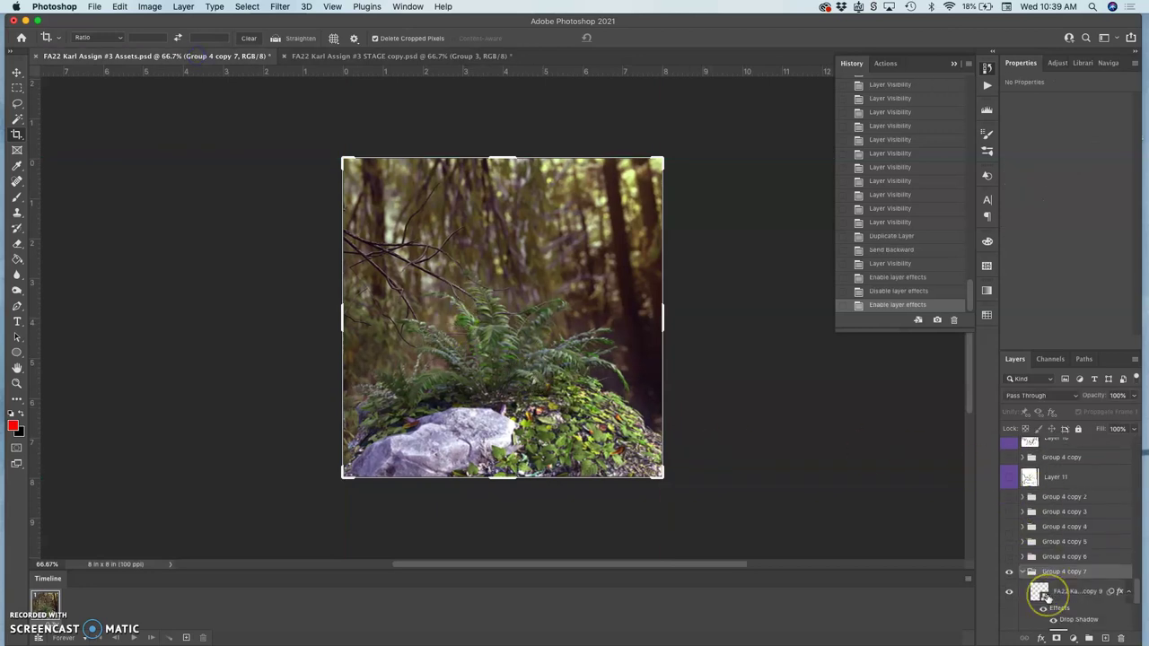
{"action": "mouse_move", "coordinate": [1049, 598]}
{"action": "left_mouse_down"}
{"action": "mouse_move", "coordinate": [1051, 513]}
{"action": "mouse_move", "coordinate": [1044, 548]}
{"action": "mouse_move", "coordinate": [1009, 497]}
{"action": "left_mouse_up"}
{"action": "left_click", "coordinate": [1043, 515]}
{"action": "left_click", "coordinate": [1043, 515]}
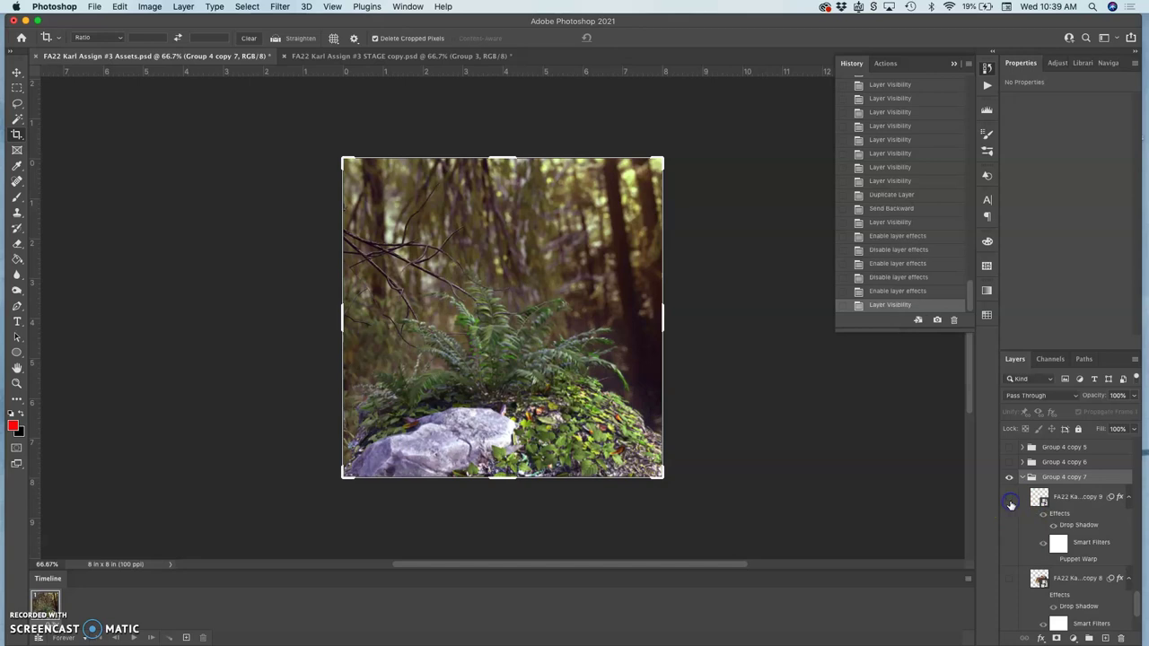
{"action": "scroll", "coordinate": [1011, 508], "scroll_direction": "down", "scroll_amount": 1}
{"action": "scroll", "coordinate": [1011, 507], "scroll_direction": "down", "scroll_amount": 2}
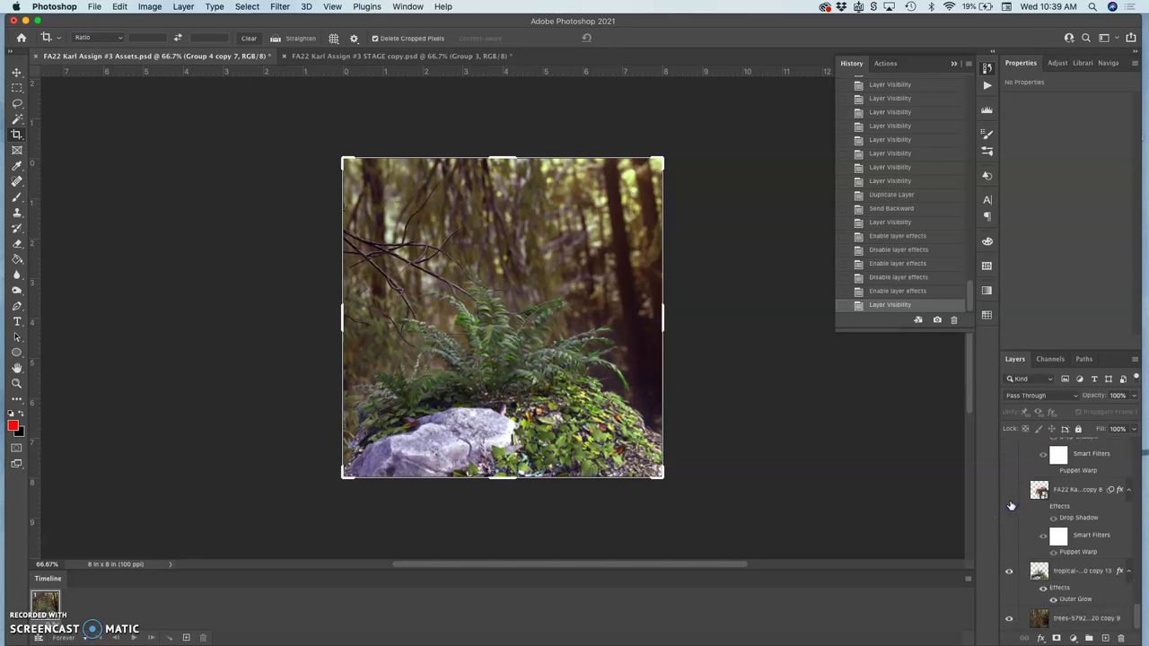
Step: Set tropical copy 13 to 66% opacity, then compare with its Outer Glow off and on
{"action": "double_click", "coordinate": [1062, 588]}
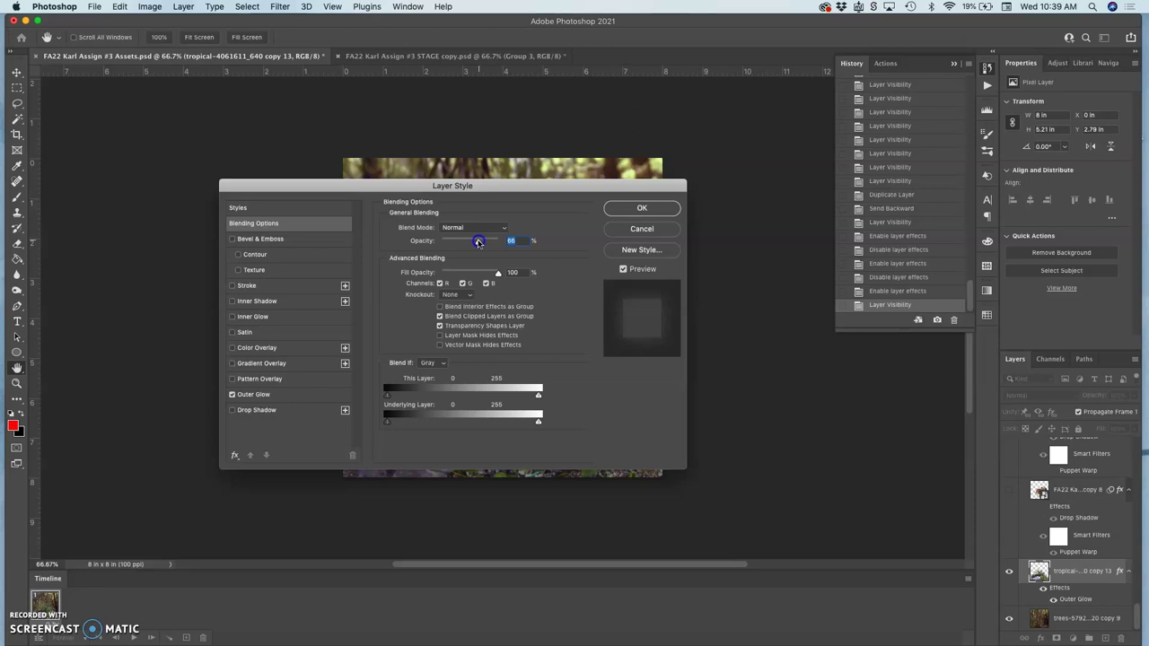
{"action": "left_click", "coordinate": [620, 212]}
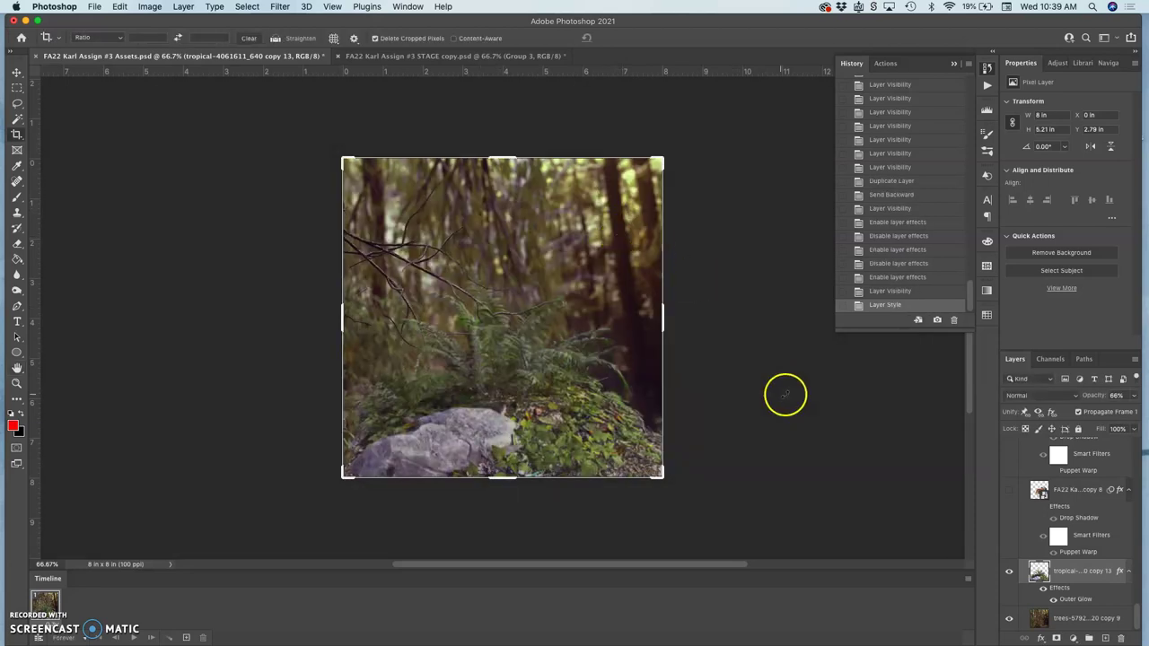
{"action": "left_click", "coordinate": [1042, 589]}
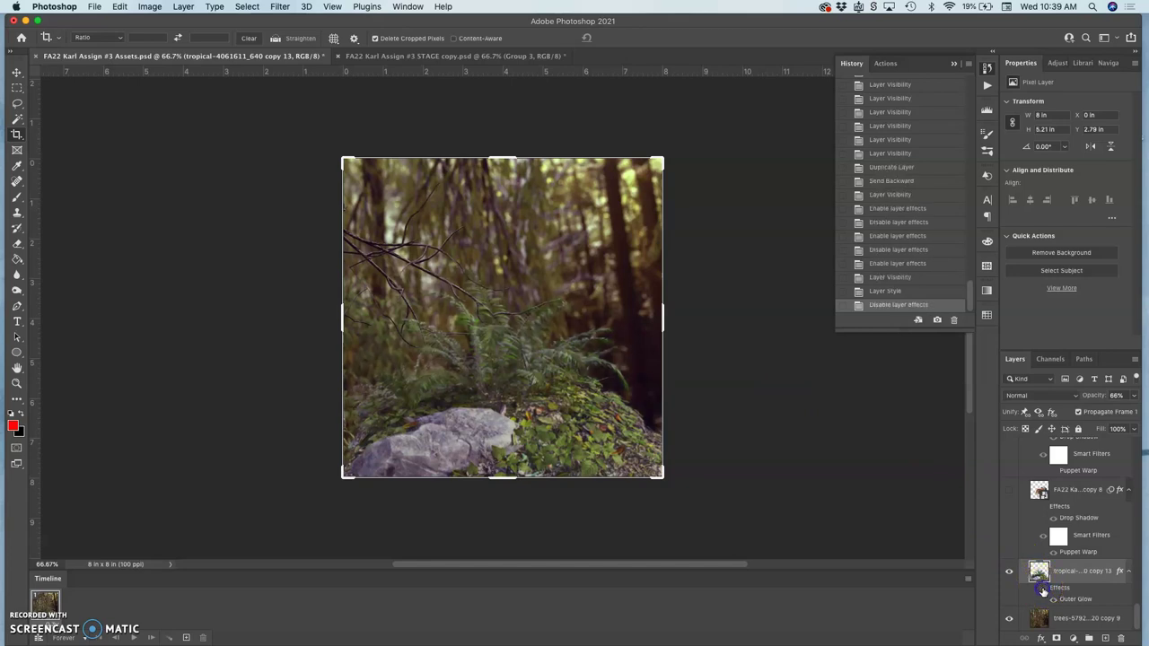
{"action": "left_click", "coordinate": [1042, 589]}
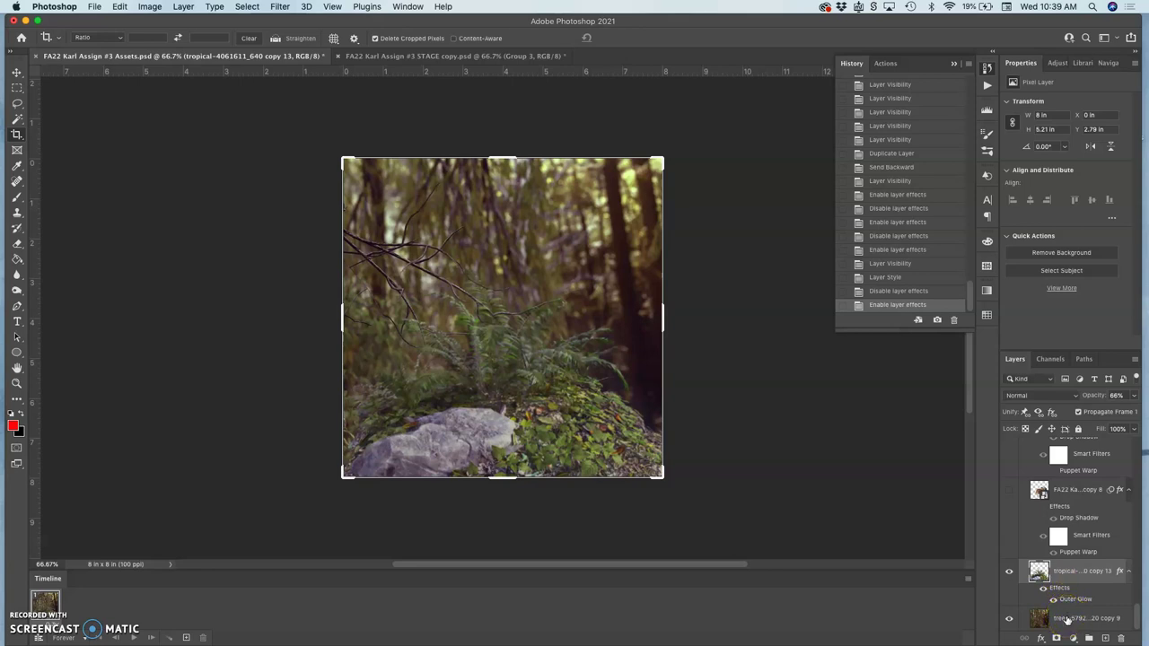
Step: Group the tropical copy 13 and trees copy 9 layers into Group 5
{"action": "left_click", "coordinate": [1066, 620]}
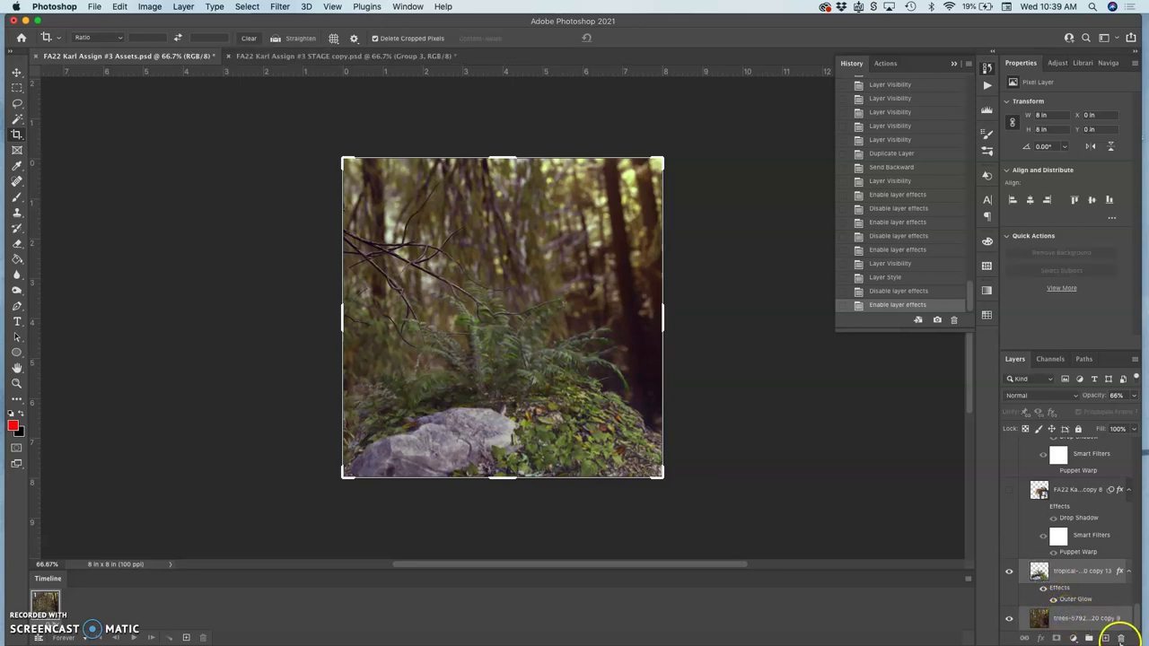
{"action": "left_click", "coordinate": [1106, 637]}
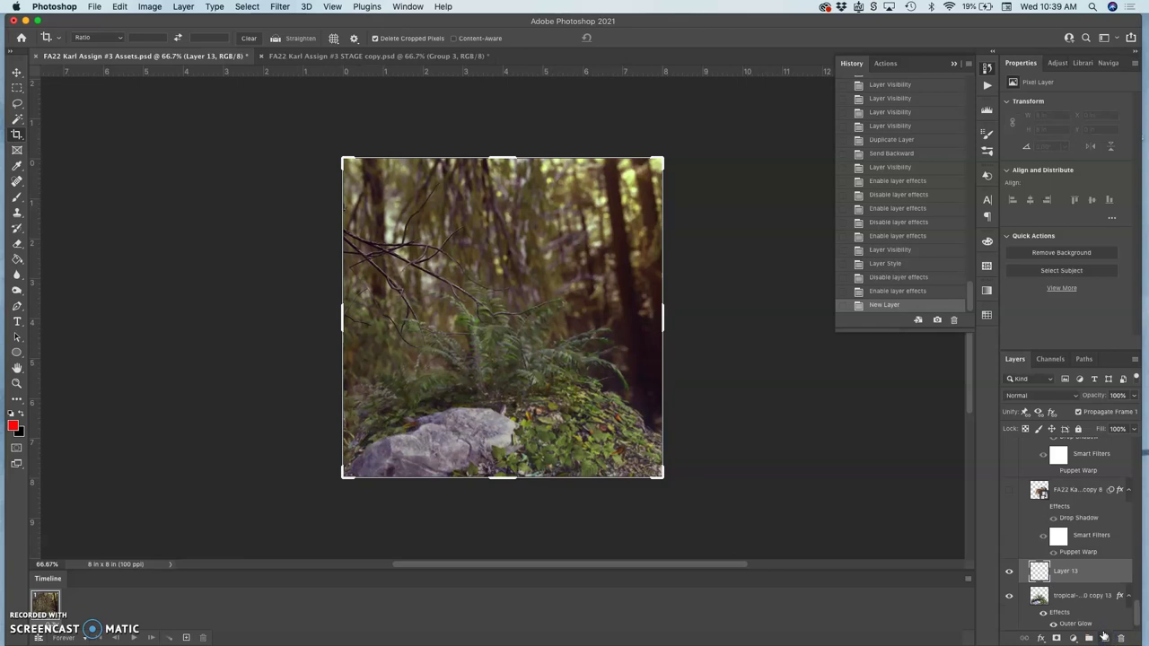
{"action": "scroll", "coordinate": [1089, 598], "scroll_direction": "down", "scroll_amount": 1}
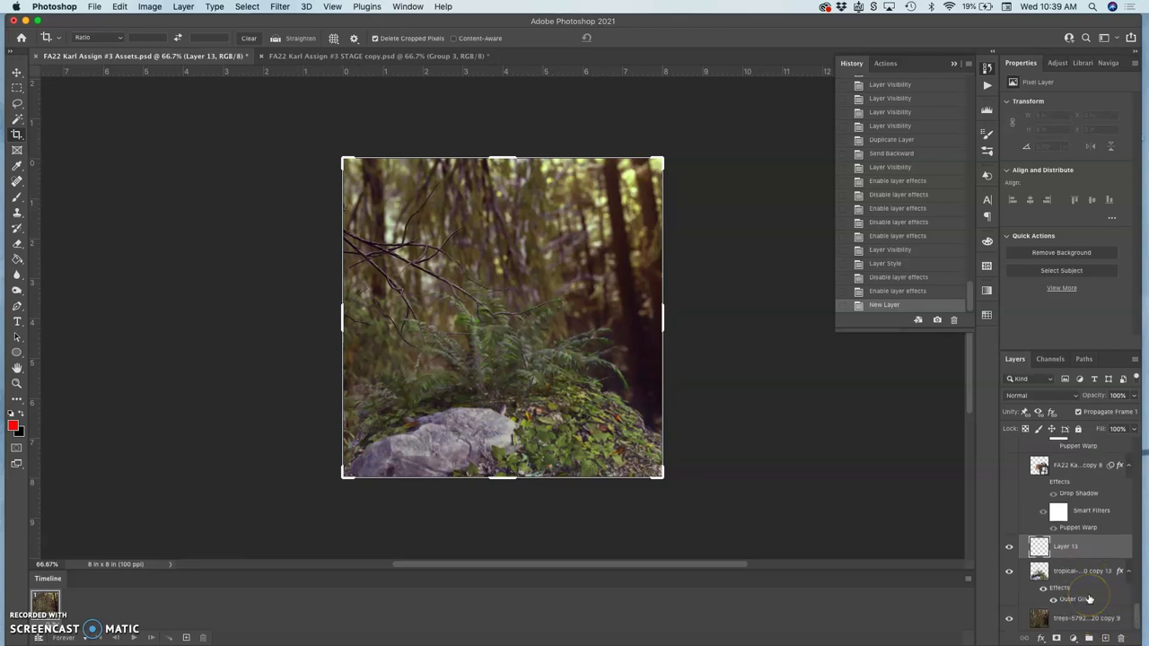
{"action": "key", "text": "super+z"}
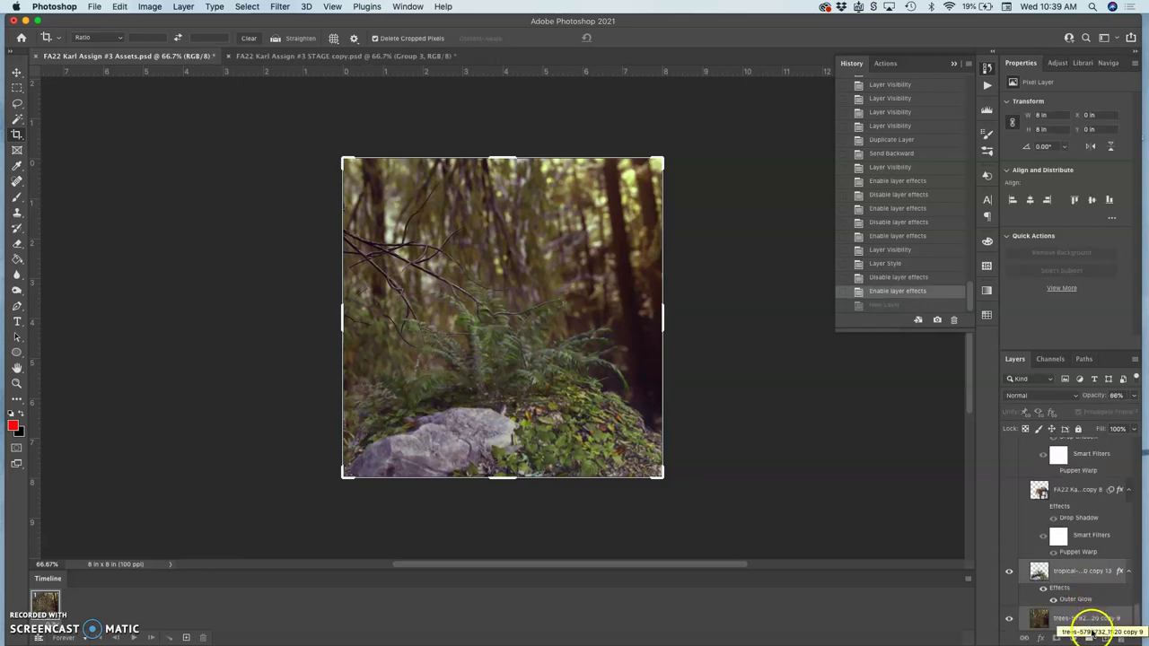
{"action": "left_click", "coordinate": [1091, 638]}
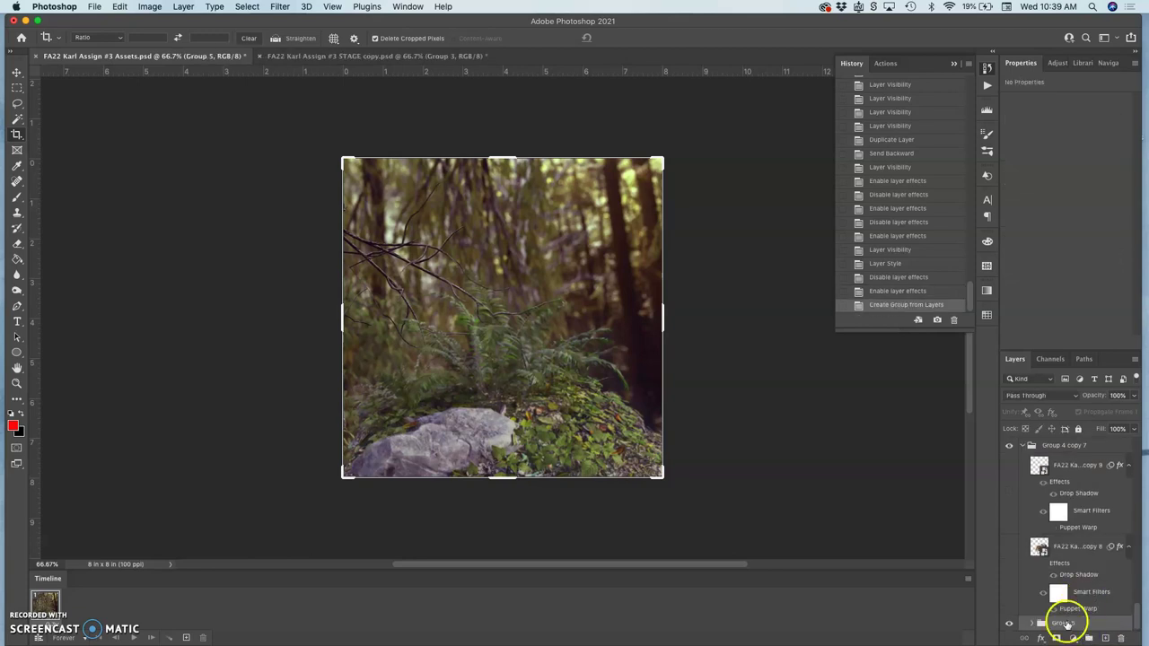
Step: Duplicate Group 5 as a copy placed below it, hide Group 5, and expand the copy
{"action": "key", "text": "super+j"}
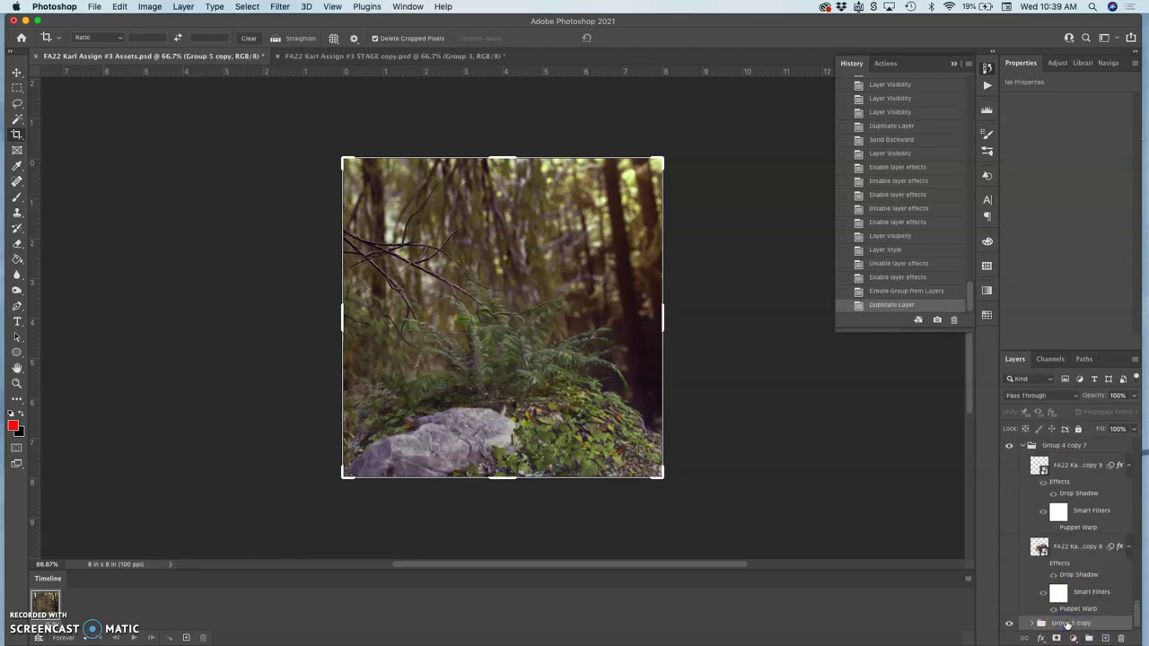
{"action": "key", "text": "super+bracketleft"}
{"action": "left_click", "coordinate": [1008, 608]}
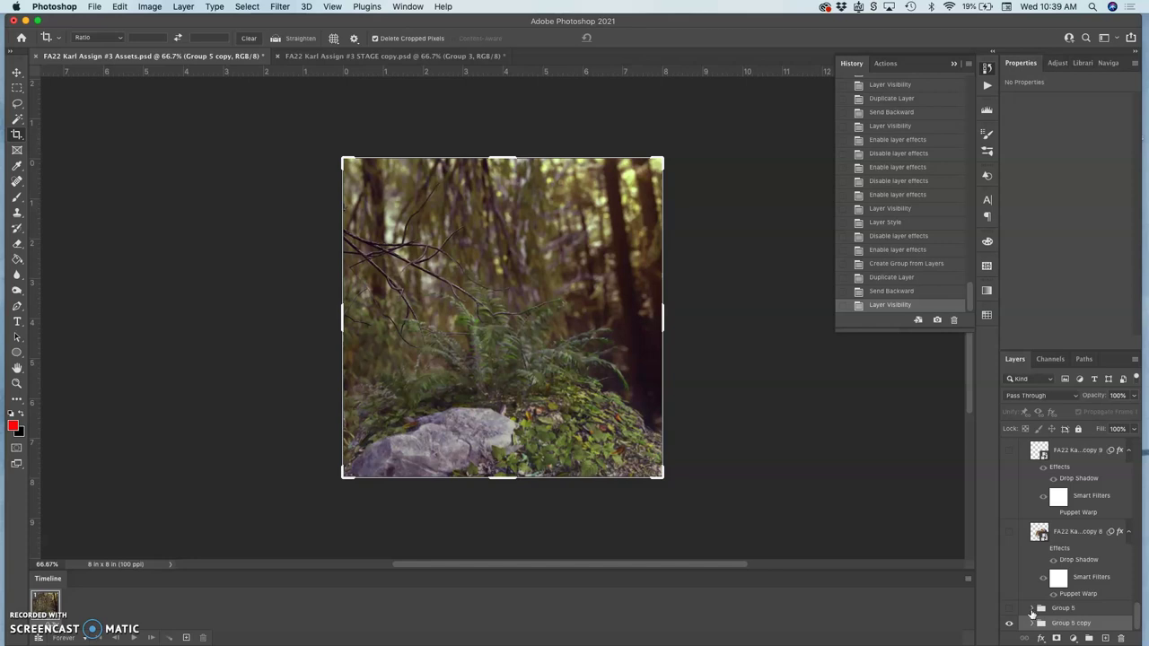
{"action": "left_click", "coordinate": [1033, 623]}
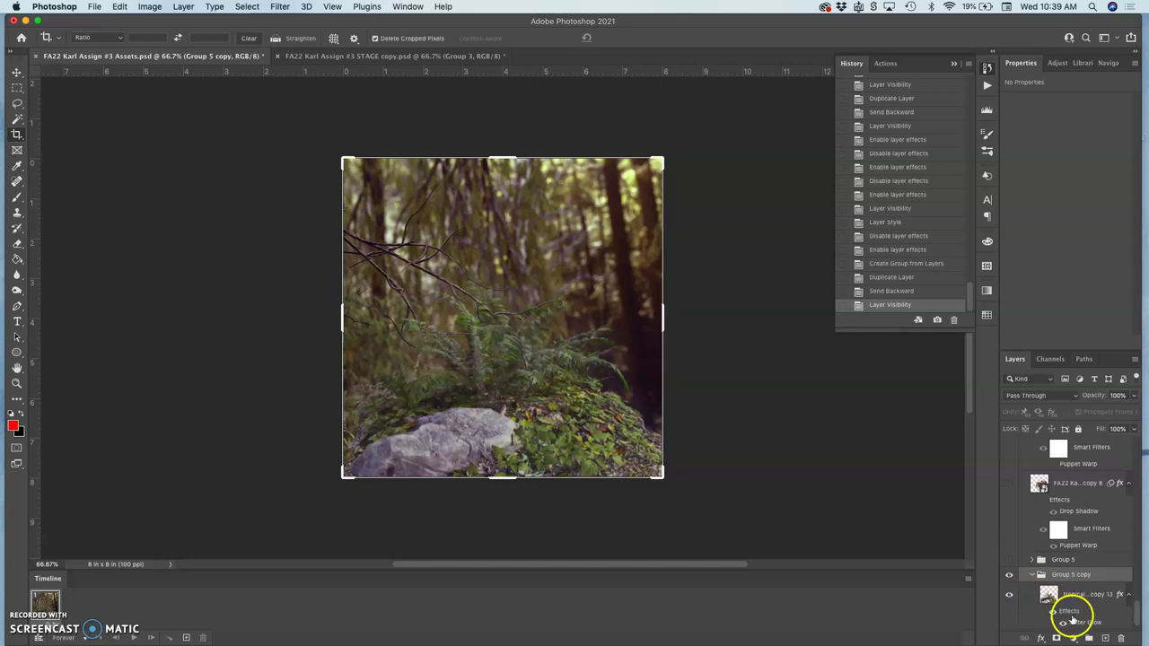
Step: Try 100% opacity on the tropical copy 13 layer, then cancel to keep 66%
{"action": "left_click", "coordinate": [1069, 610]}
{"action": "double_click", "coordinate": [1069, 611]}
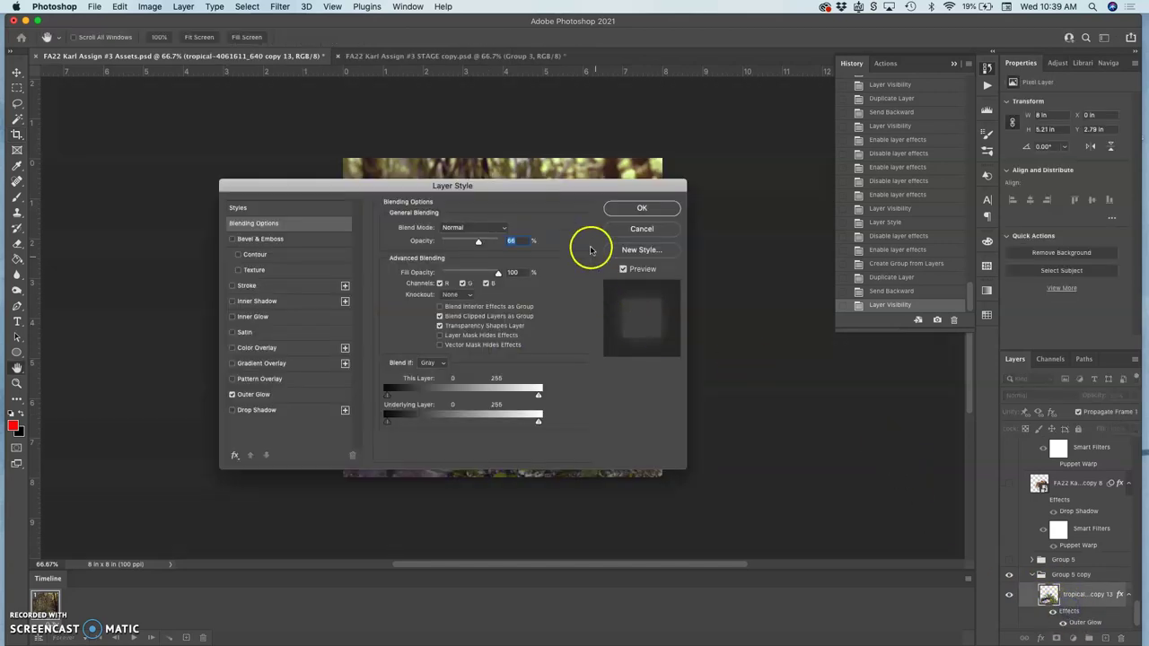
{"action": "left_click_drag", "start_coordinate": [566, 185], "coordinate": [880, 76]}
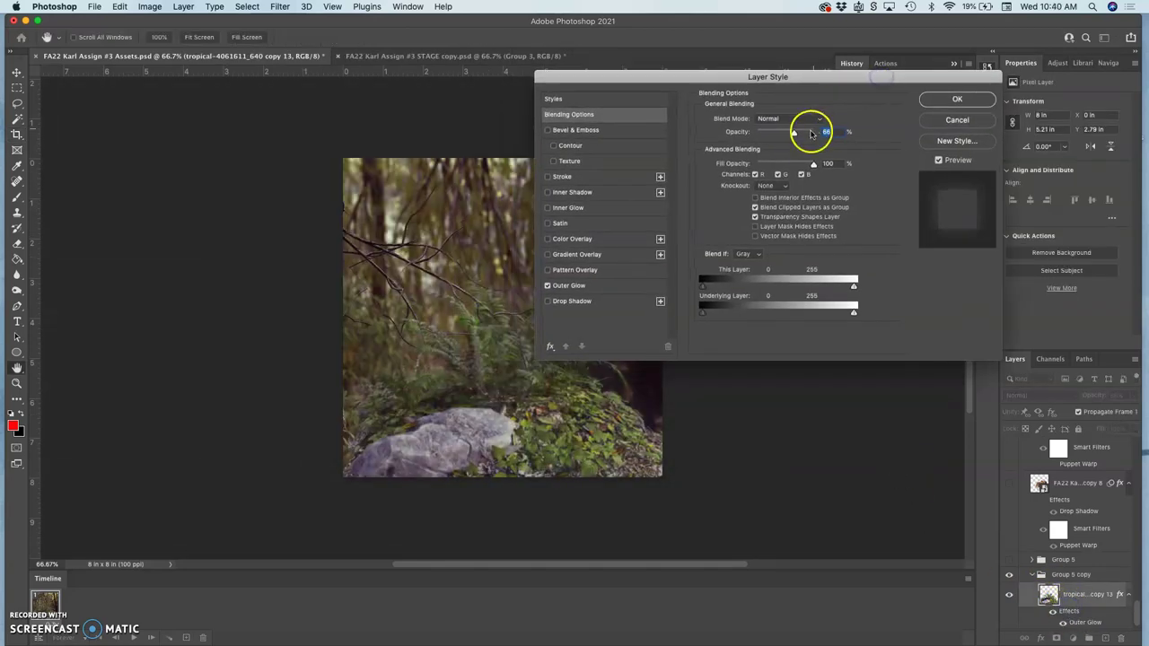
{"action": "left_click_drag", "start_coordinate": [794, 134], "coordinate": [819, 135]}
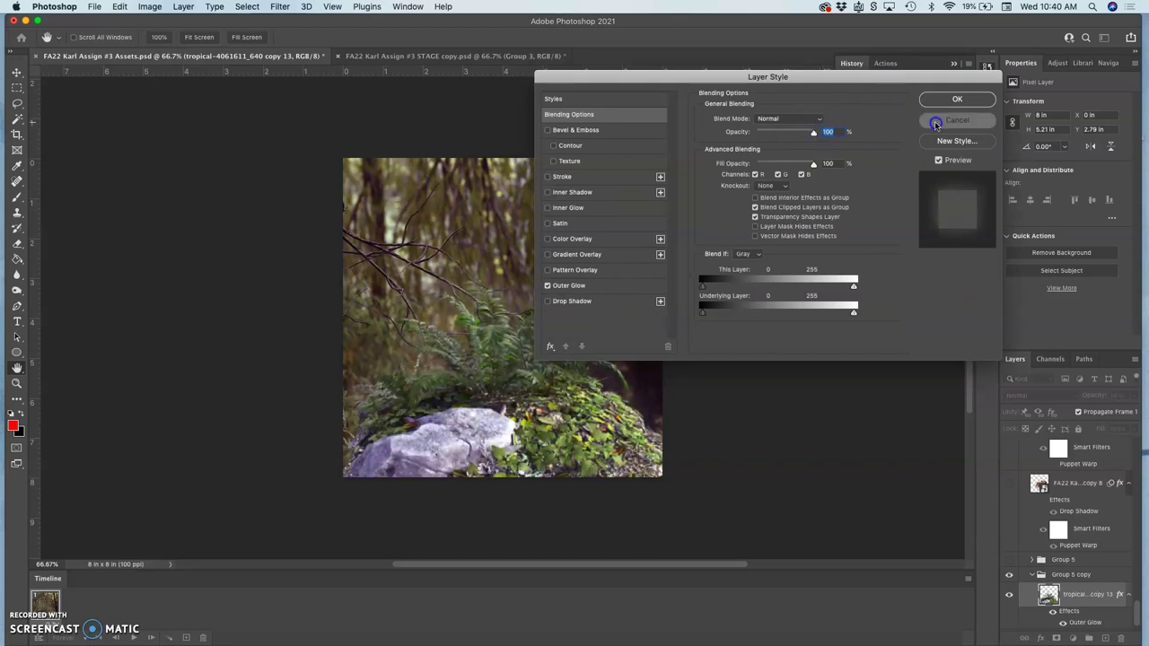
{"action": "left_click", "coordinate": [955, 100]}
{"action": "key", "text": "c"}
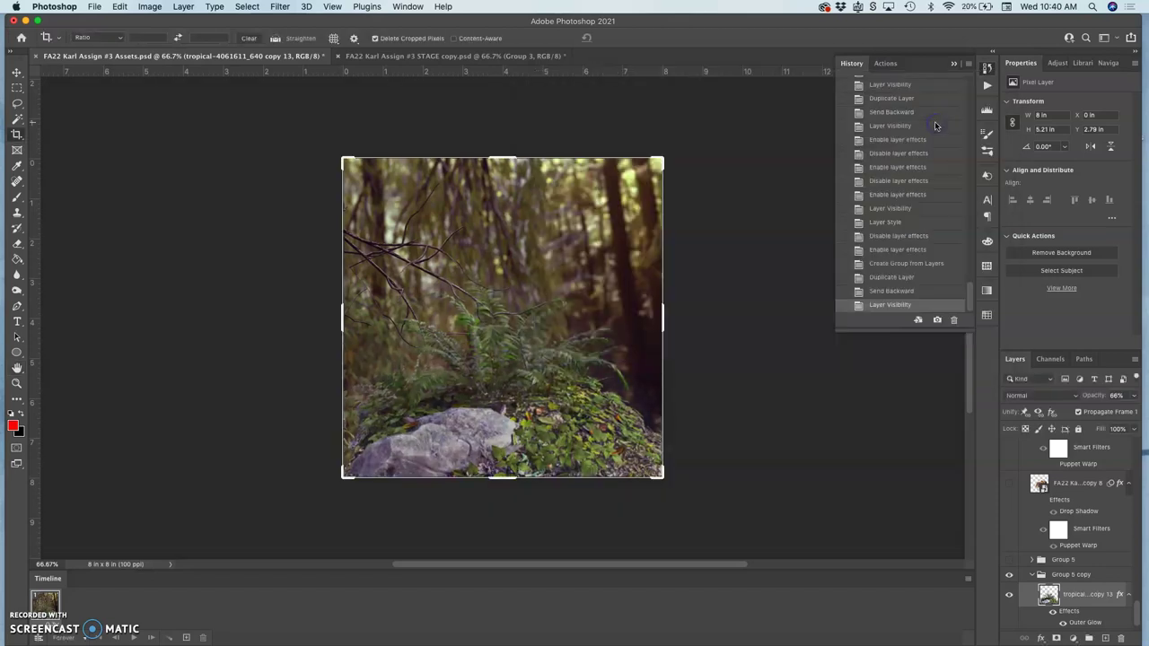
Step: Delete Group 5 copy by dragging it to the trash, leaving its name unchanged
{"action": "double_click", "coordinate": [1064, 575]}
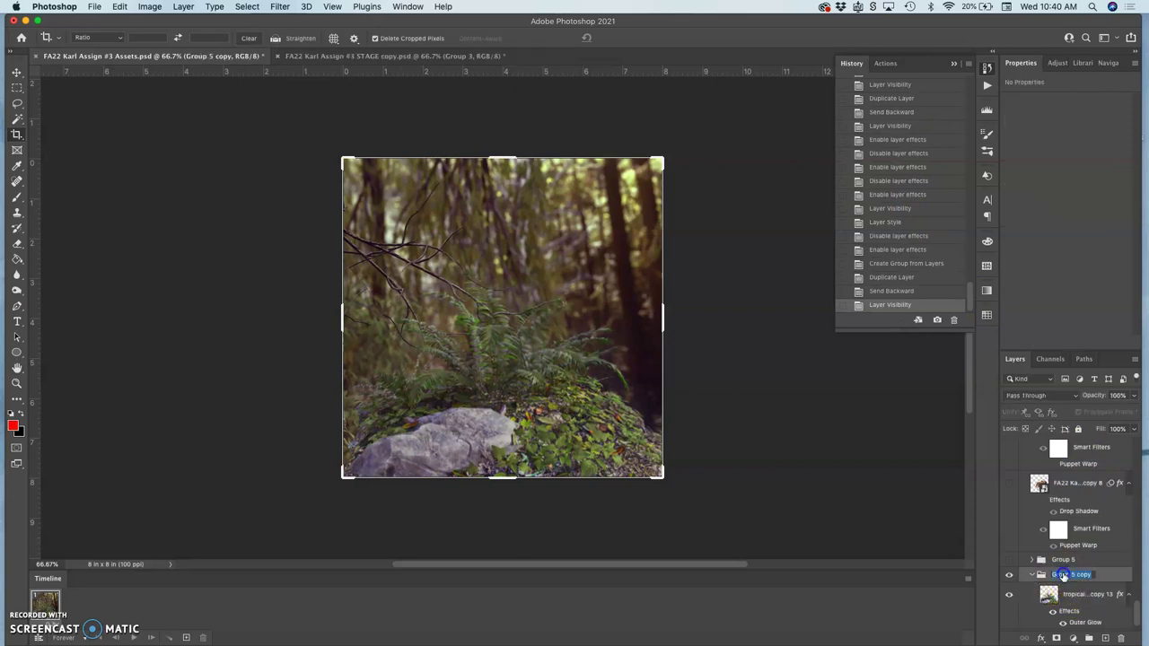
{"action": "left_click", "coordinate": [1121, 638]}
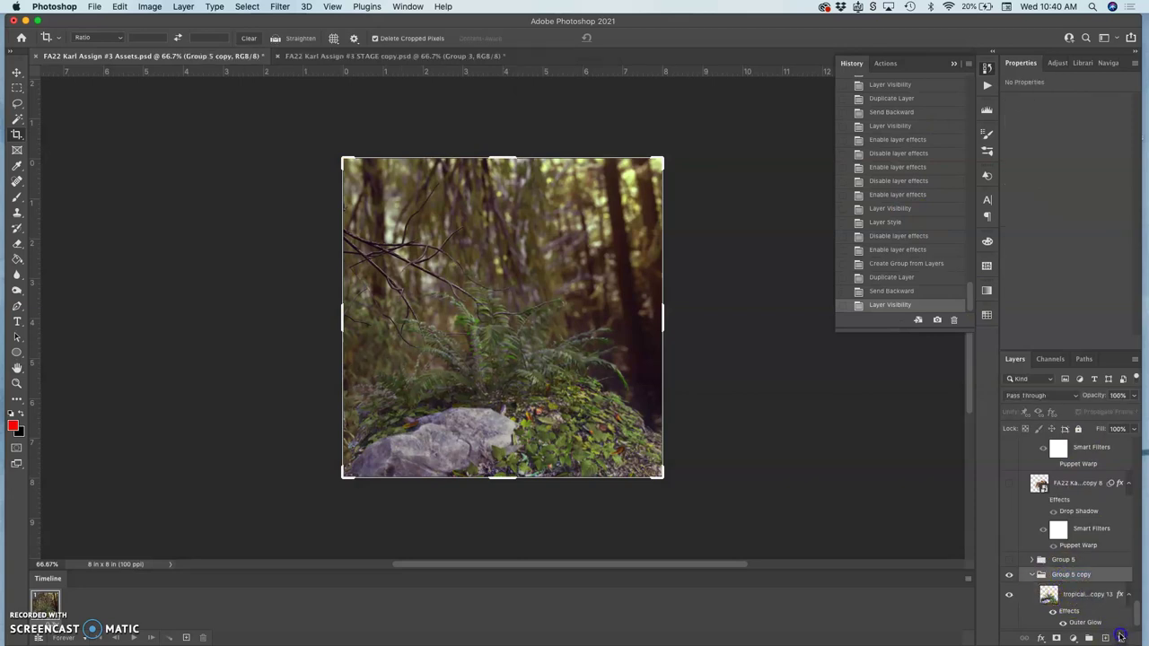
{"action": "left_click", "coordinate": [1077, 576]}
{"action": "left_click_drag", "start_coordinate": [1076, 577], "coordinate": [1120, 638]}
Step: Show Group 5, raise tropical copy 13 to 100% opacity, and weaken its Outer Glow opacity
{"action": "left_click", "coordinate": [1044, 626]}
{"action": "left_click", "coordinate": [1009, 624]}
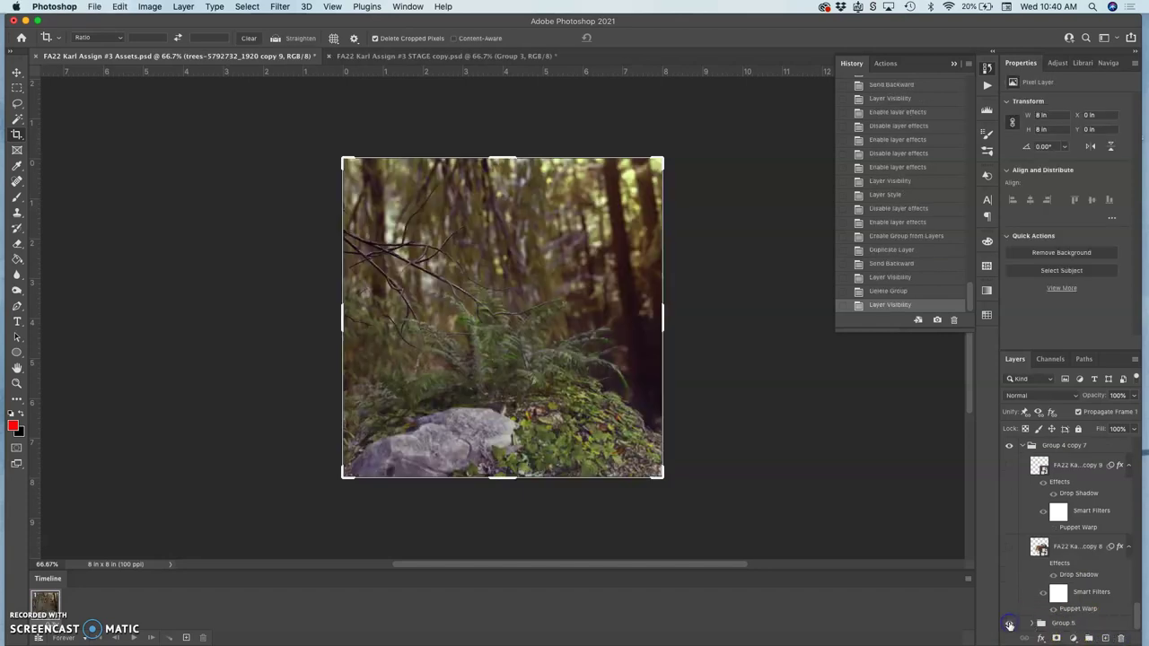
{"action": "left_click", "coordinate": [1033, 623]}
{"action": "scroll", "coordinate": [1064, 600], "scroll_direction": "down", "scroll_amount": 2}
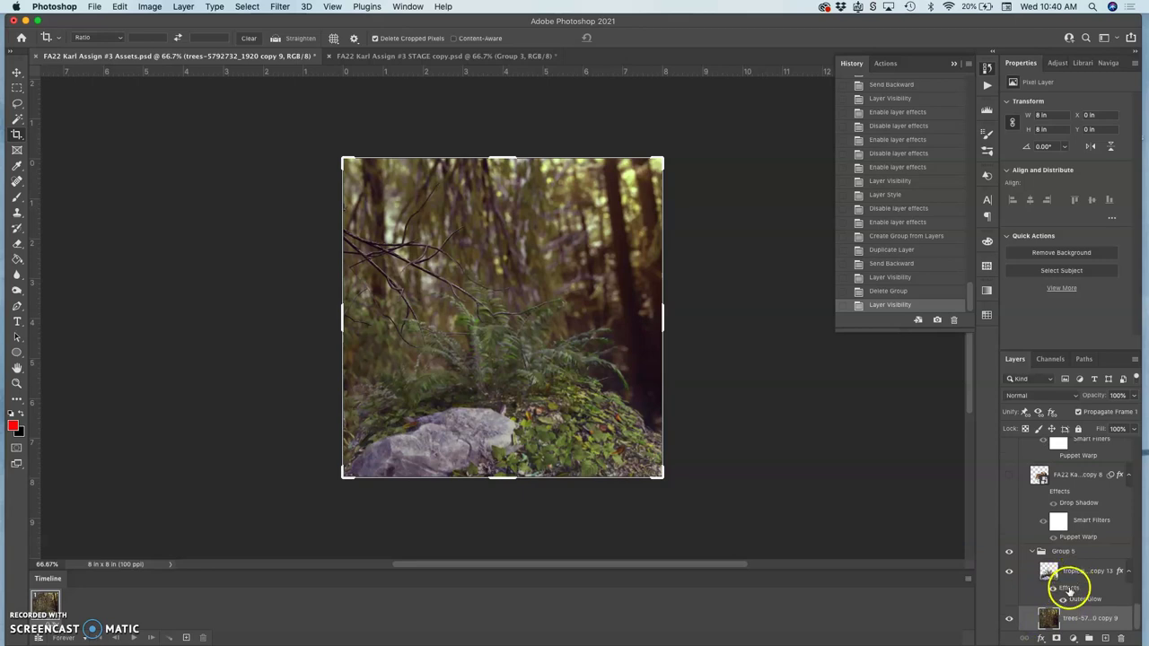
{"action": "left_click", "coordinate": [1069, 588]}
{"action": "double_click", "coordinate": [1069, 588]}
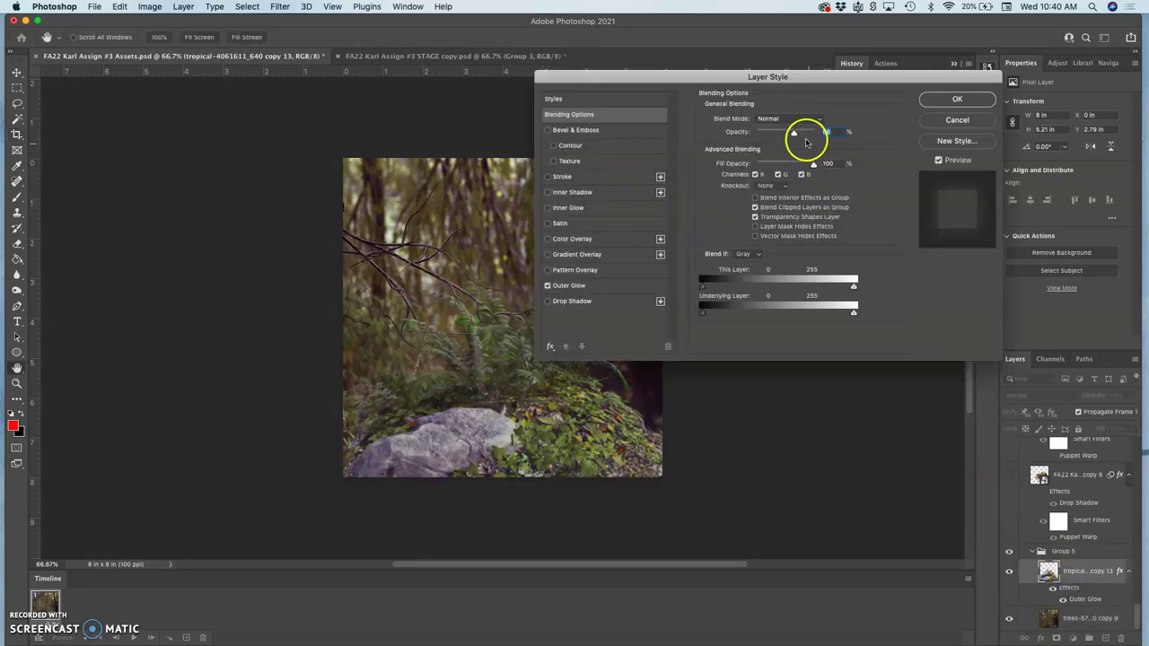
{"action": "left_click_drag", "start_coordinate": [793, 134], "coordinate": [826, 132]}
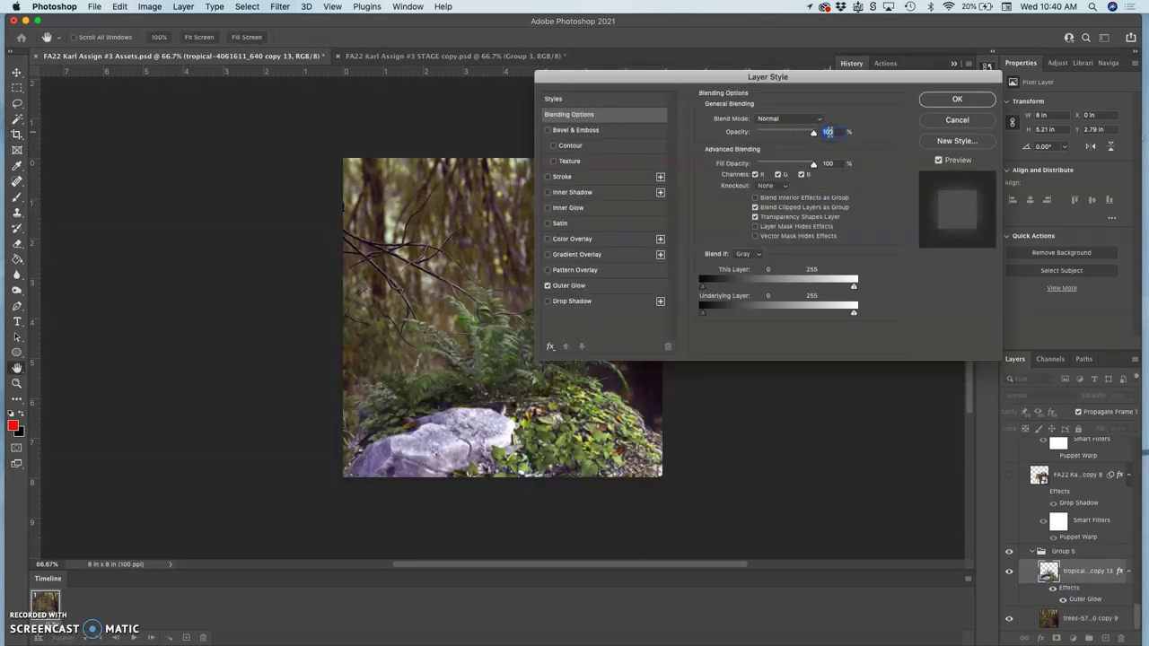
{"action": "left_click", "coordinate": [588, 287]}
{"action": "left_click_drag", "start_coordinate": [764, 134], "coordinate": [750, 134]}
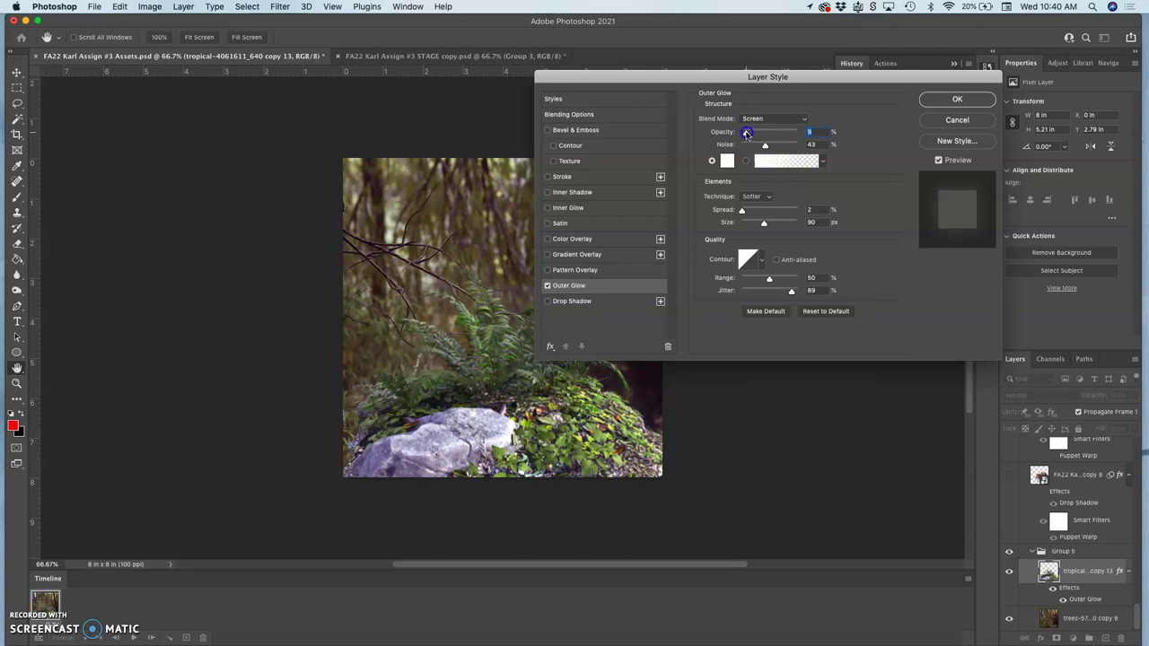
{"action": "left_click", "coordinate": [939, 102]}
{"action": "key", "text": "c"}
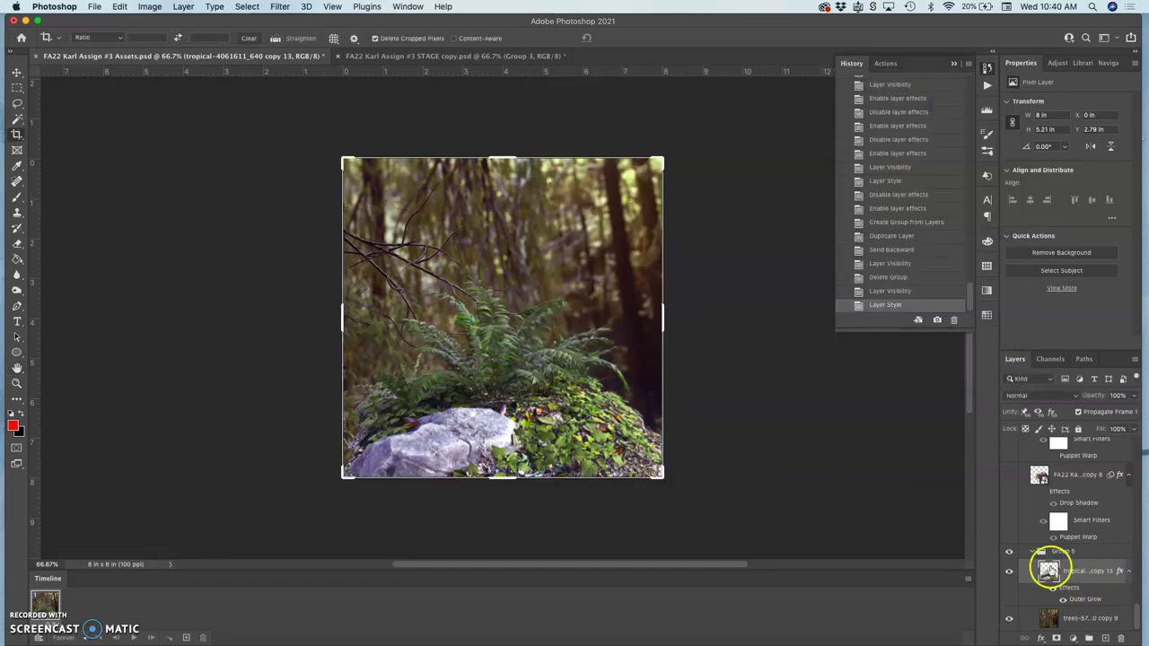
Step: Label Group 5 green and duplicate it with the copy placed beneath
{"action": "left_click", "coordinate": [1033, 551]}
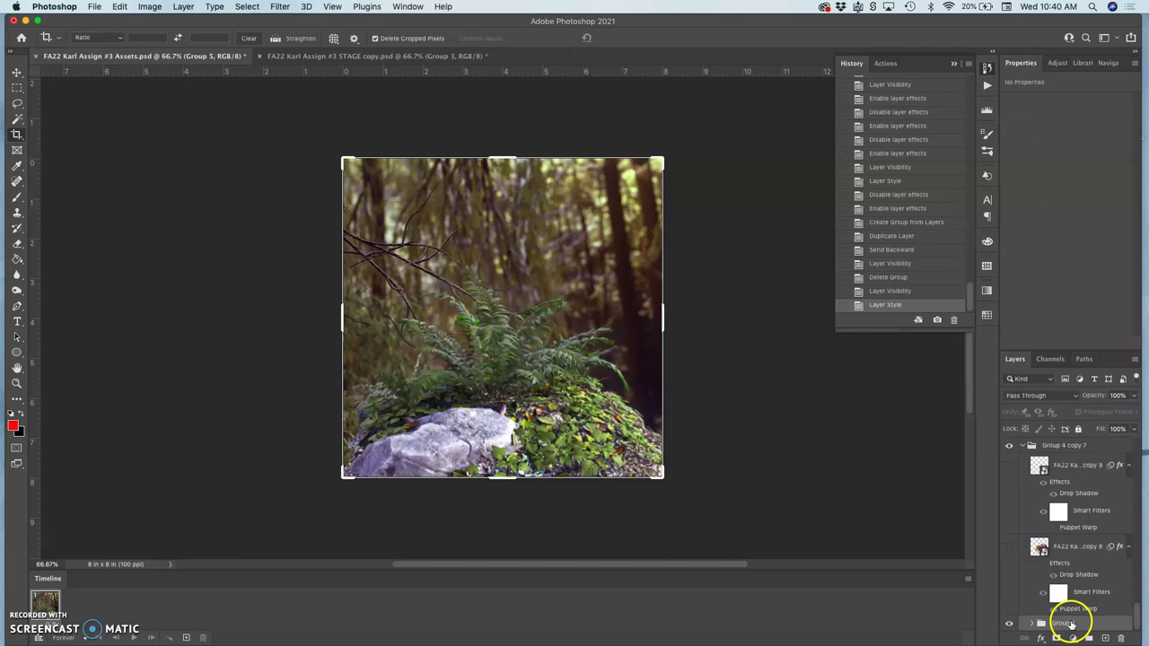
{"action": "right_click", "coordinate": [1013, 623]}
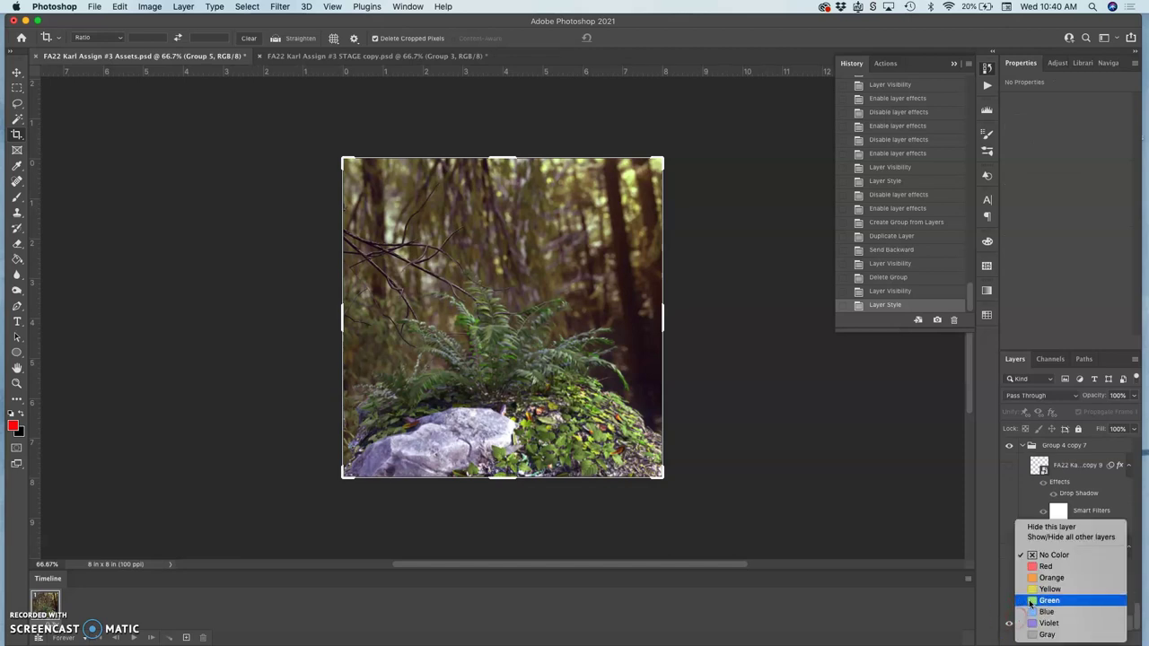
{"action": "left_click", "coordinate": [1033, 601]}
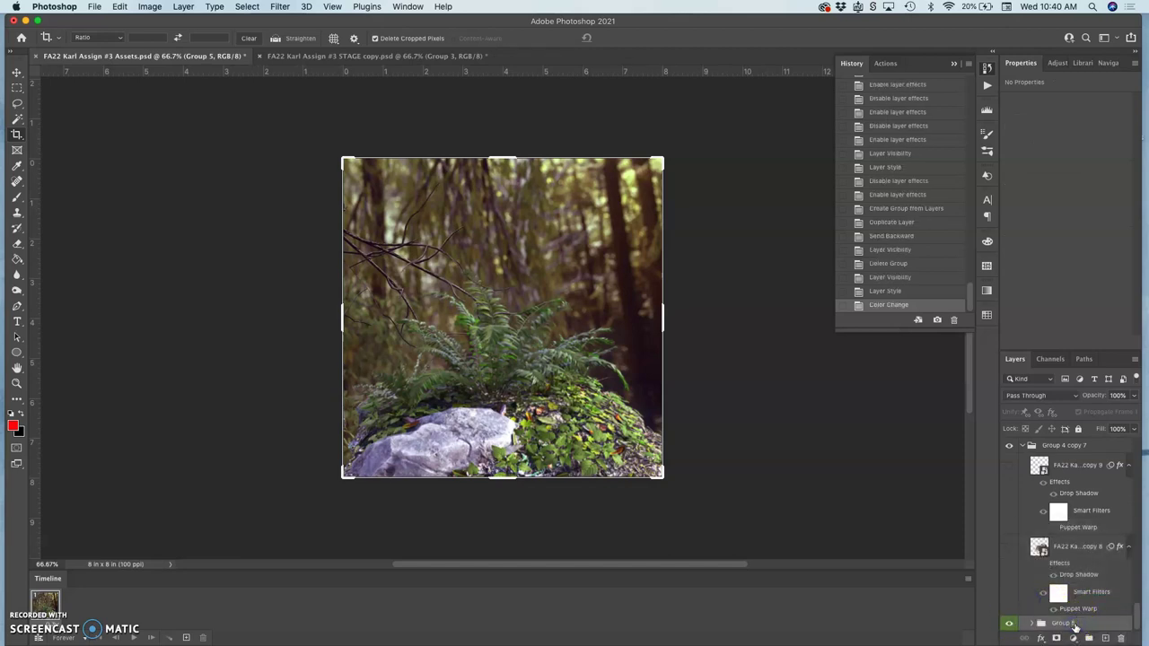
{"action": "key", "text": "super+j"}
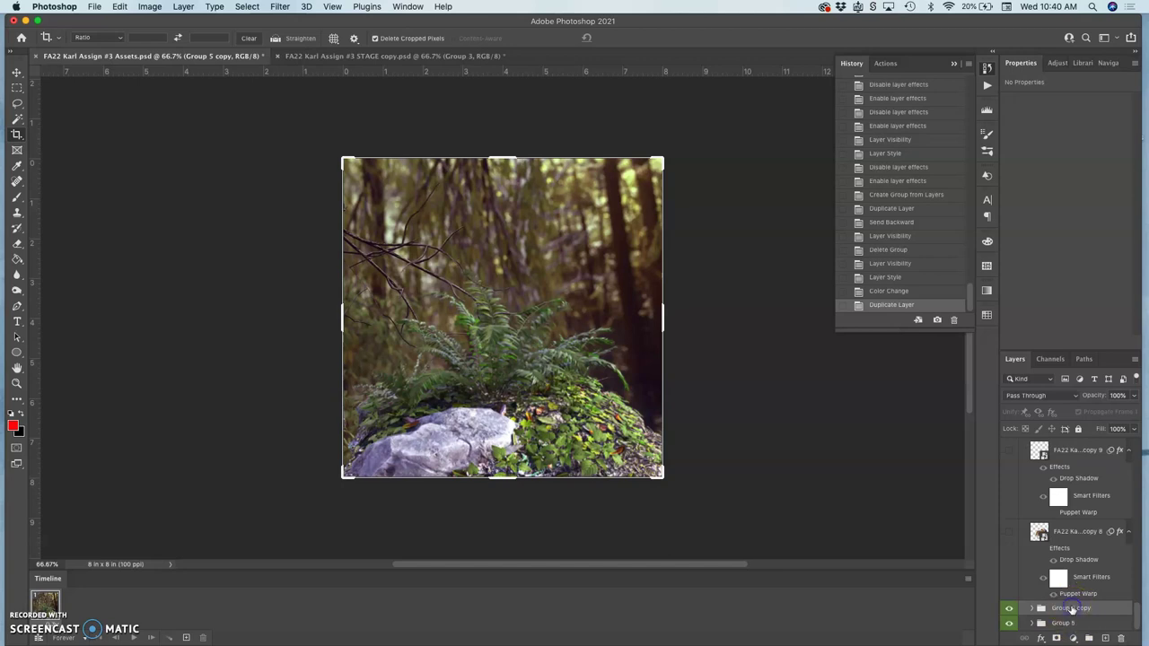
{"action": "key", "text": "super+bracketleft"}
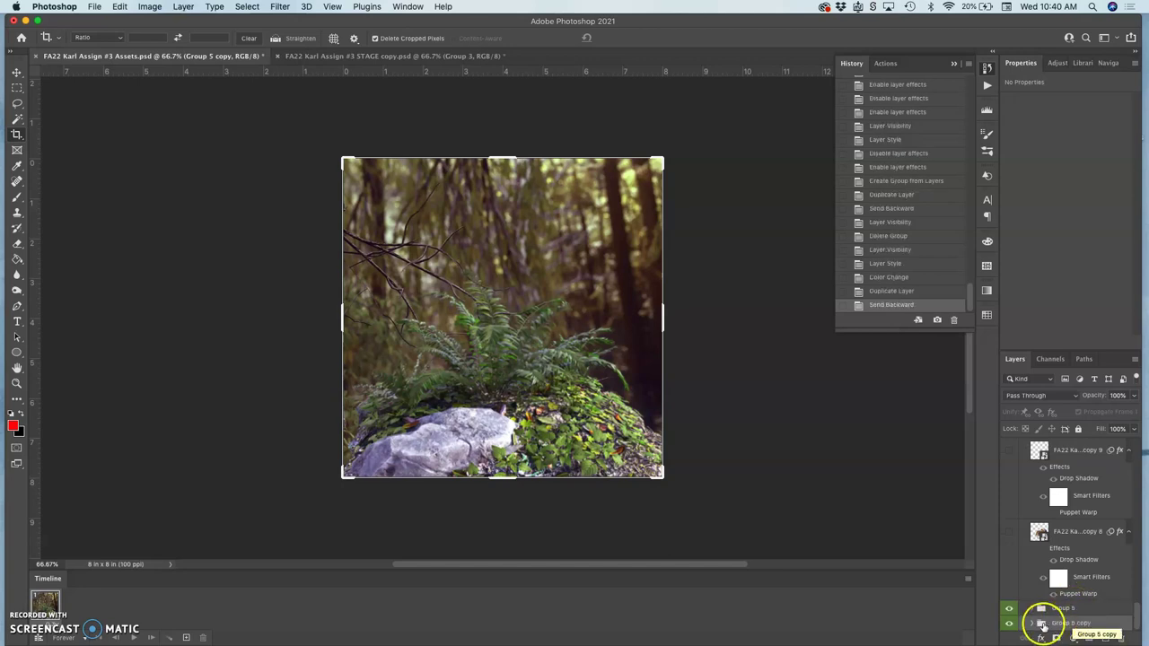
Step: In STAGE copy, delete an unwanted layer, toggle a Group 4 layer, and label Group 4 copy 4 yellow
{"action": "left_click", "coordinate": [396, 56]}
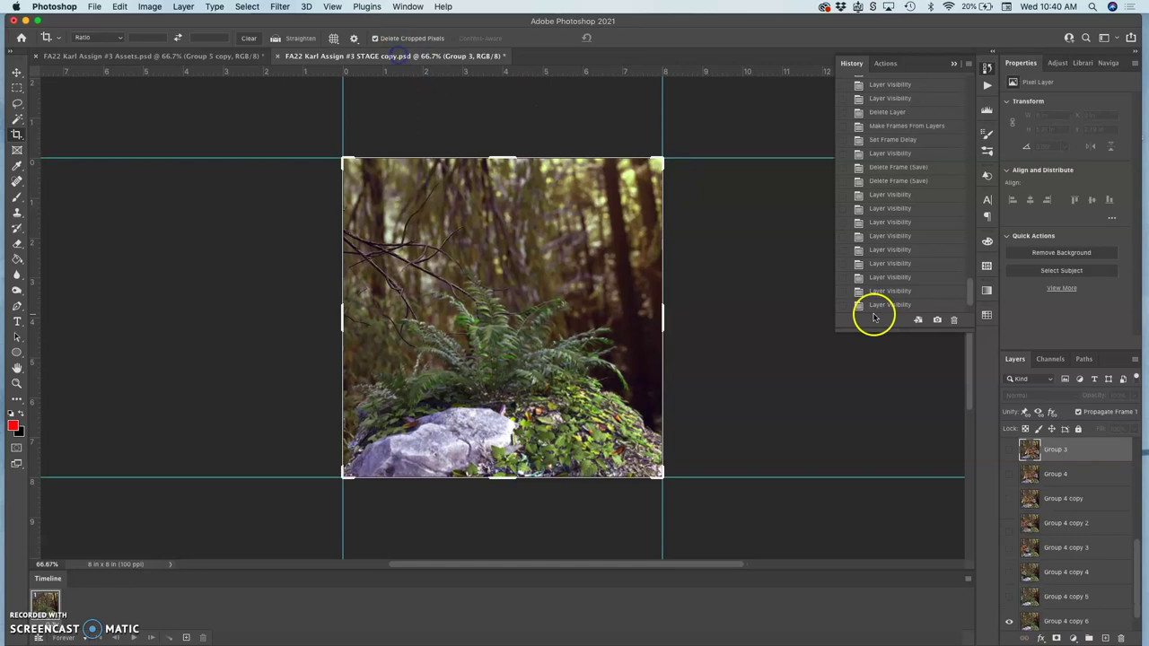
{"action": "left_click_drag", "start_coordinate": [1018, 456], "coordinate": [1120, 639]}
{"action": "left_click", "coordinate": [1010, 619]}
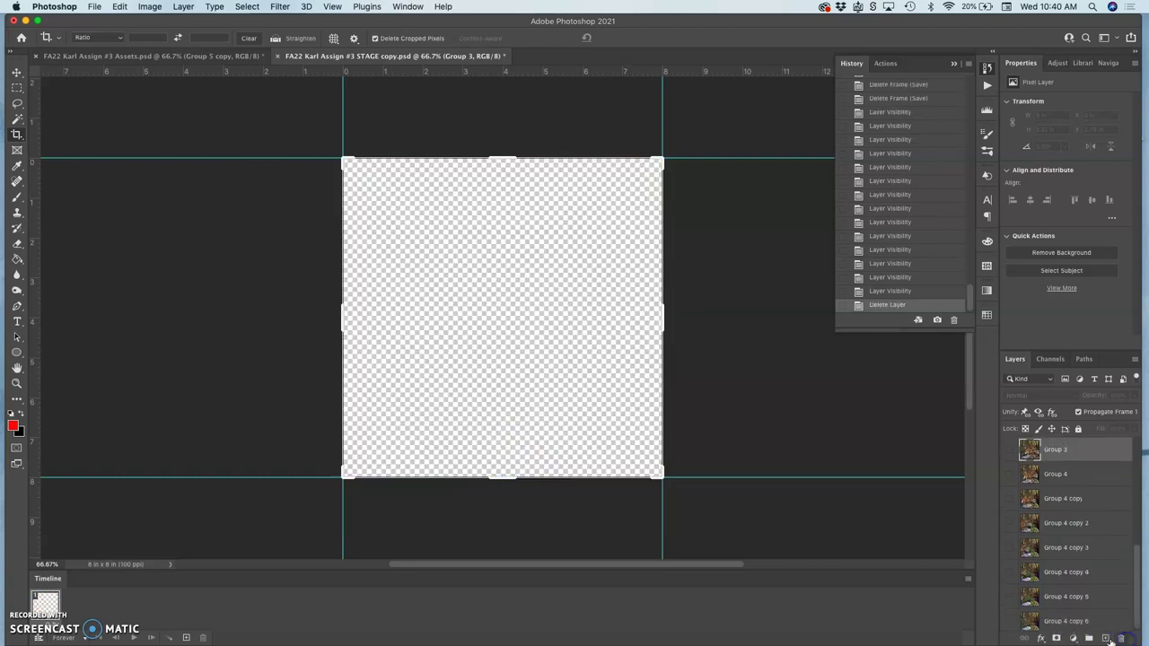
{"action": "right_click", "coordinate": [1064, 571]}
{"action": "left_click", "coordinate": [1046, 547]}
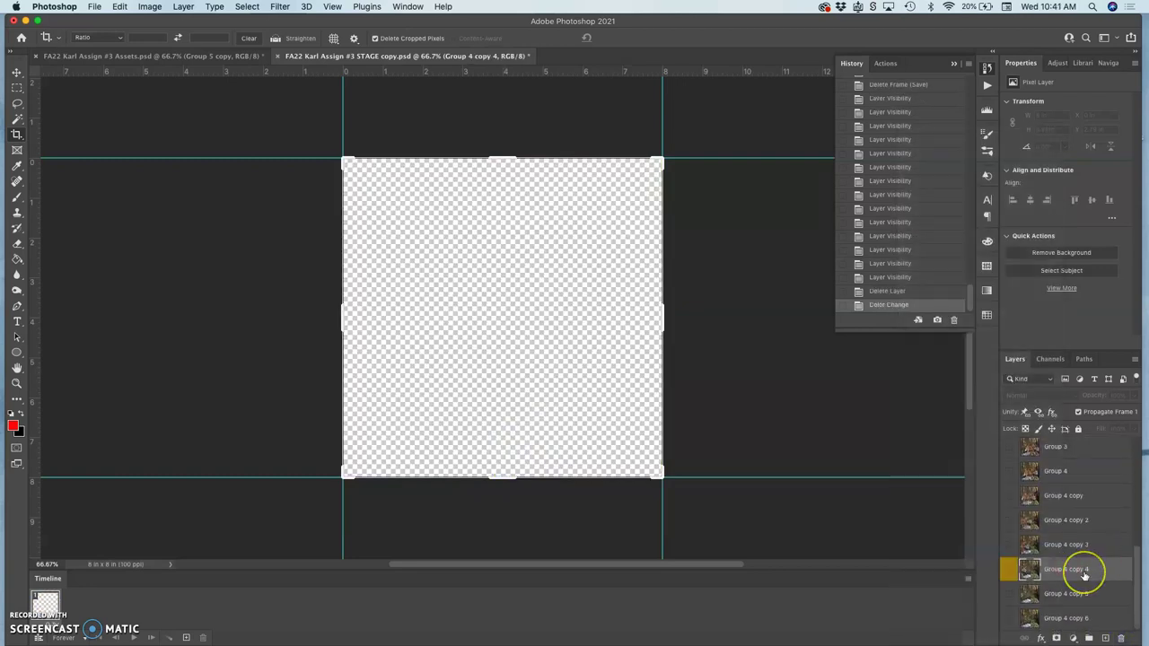
Step: Undo the yellow label, make Group 4 copy 6 visible, and label it red
{"action": "key", "text": "super+z"}
{"action": "left_click_drag", "start_coordinate": [1072, 560], "coordinate": [1035, 616]}
{"action": "left_click", "coordinate": [1008, 619]}
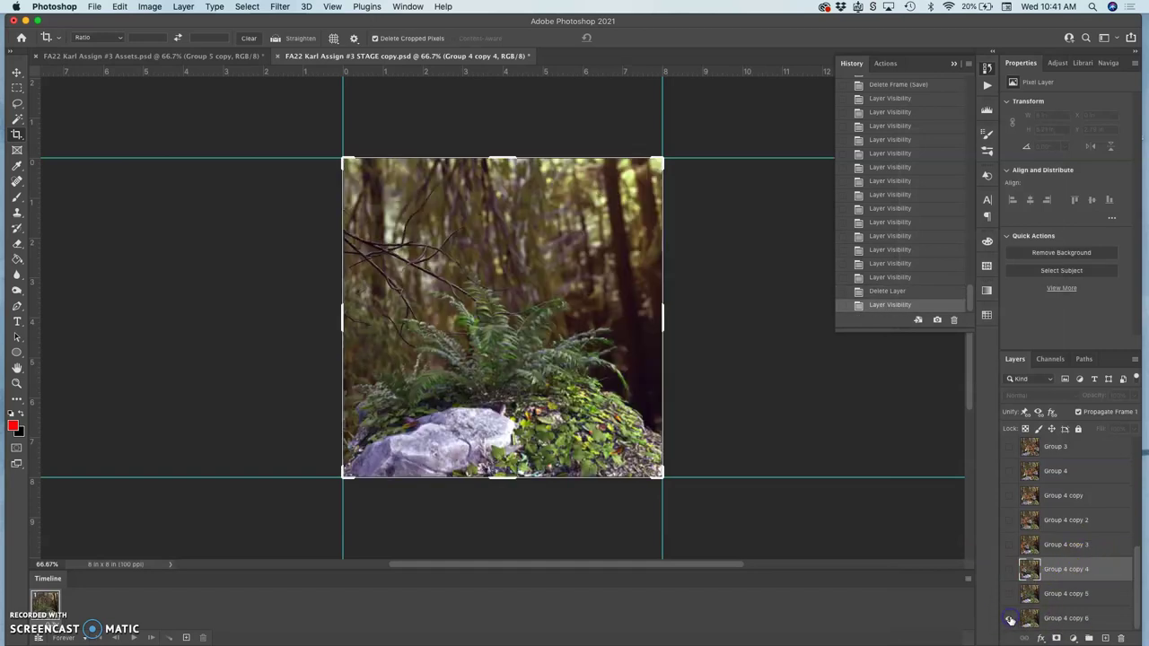
{"action": "right_click", "coordinate": [1012, 618]}
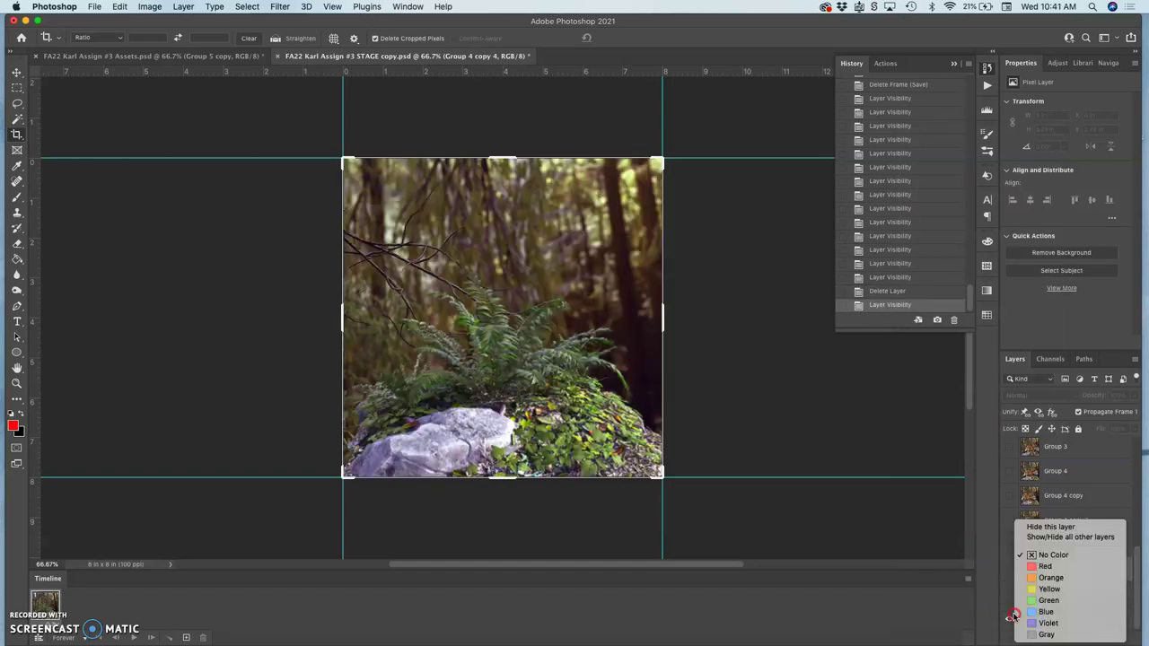
{"action": "left_click", "coordinate": [1033, 567]}
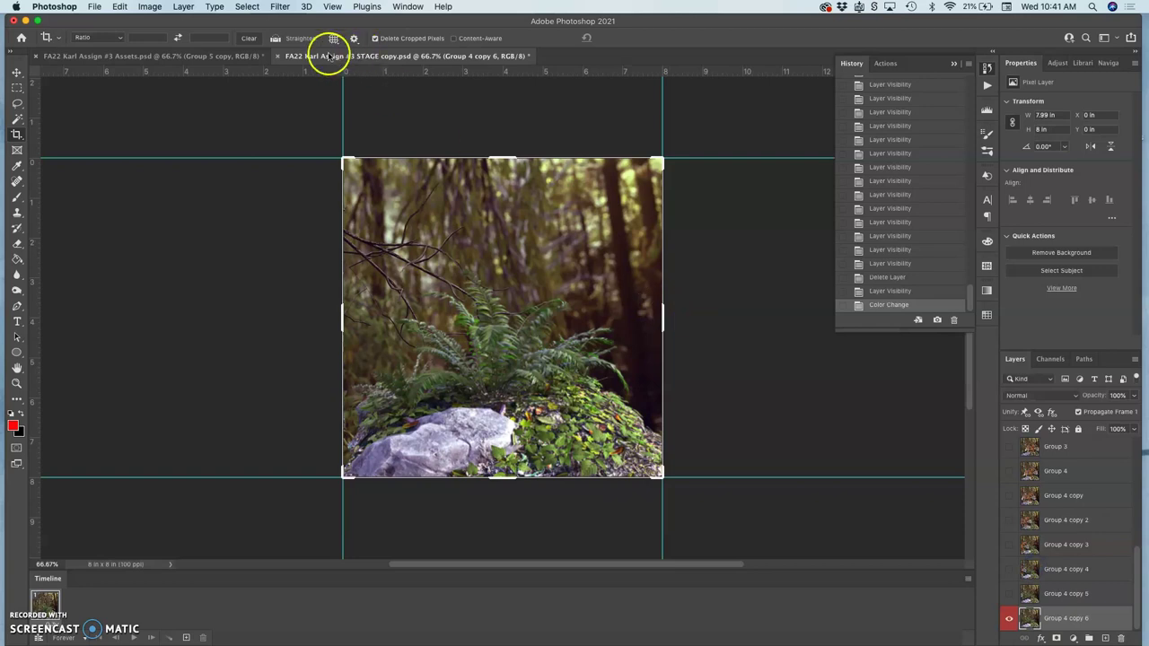
Step: Remove Group 4 copy 6's colour label in STAGE, then return to the Assets document
{"action": "left_click", "coordinate": [228, 59]}
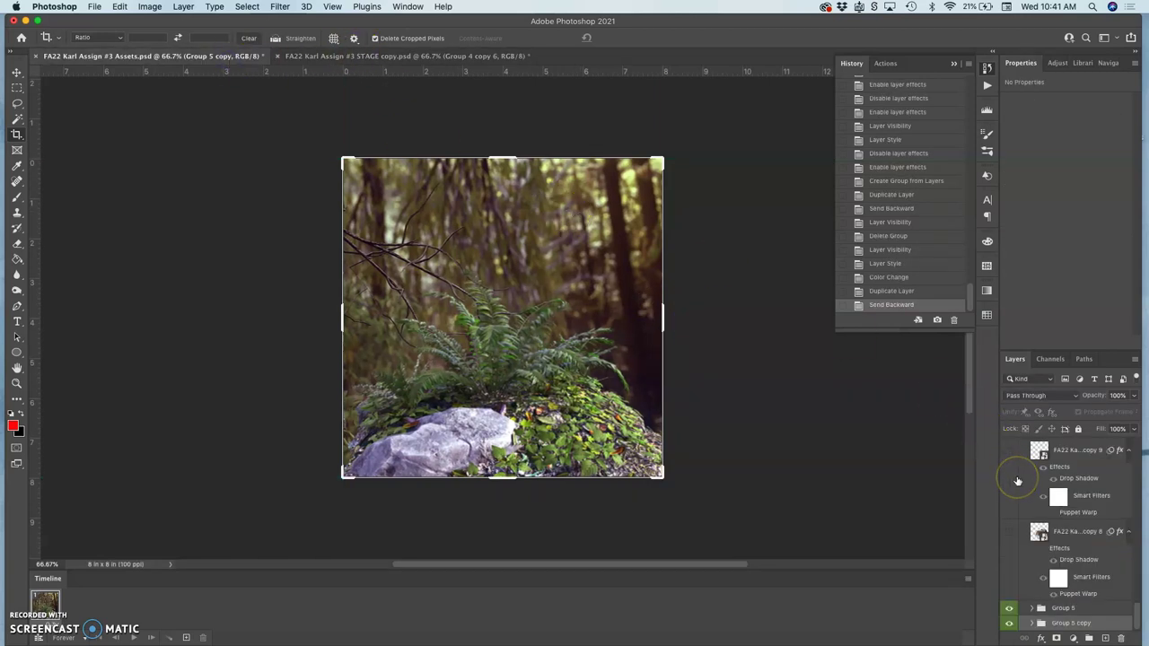
{"action": "left_click", "coordinate": [418, 56]}
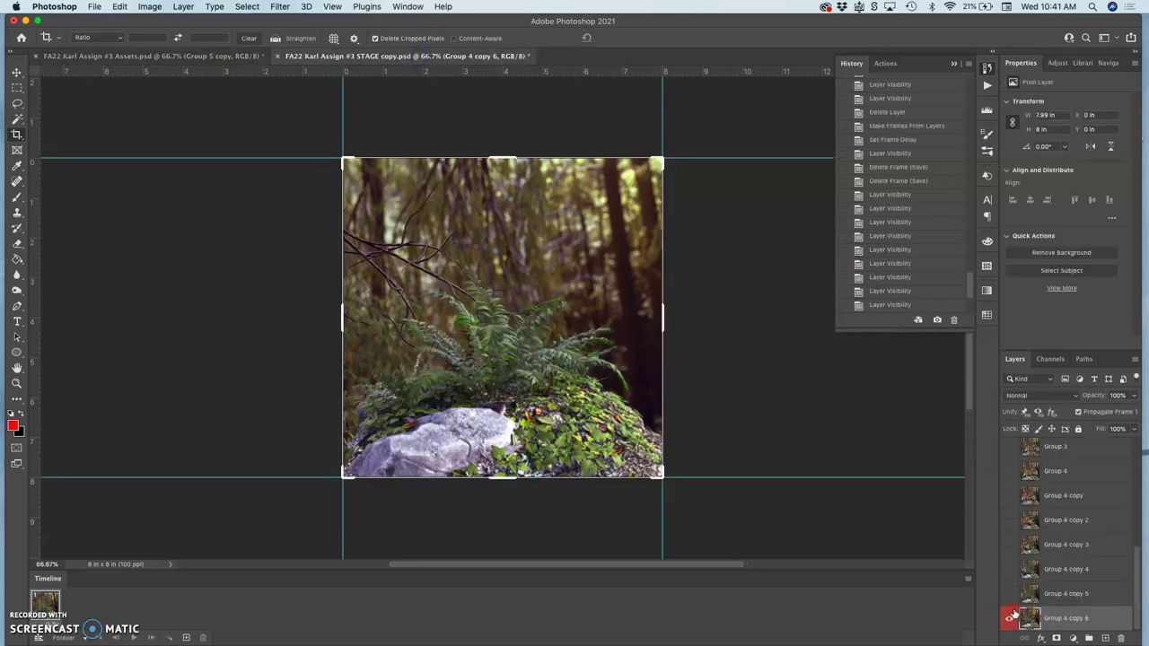
{"action": "right_click", "coordinate": [1013, 616]}
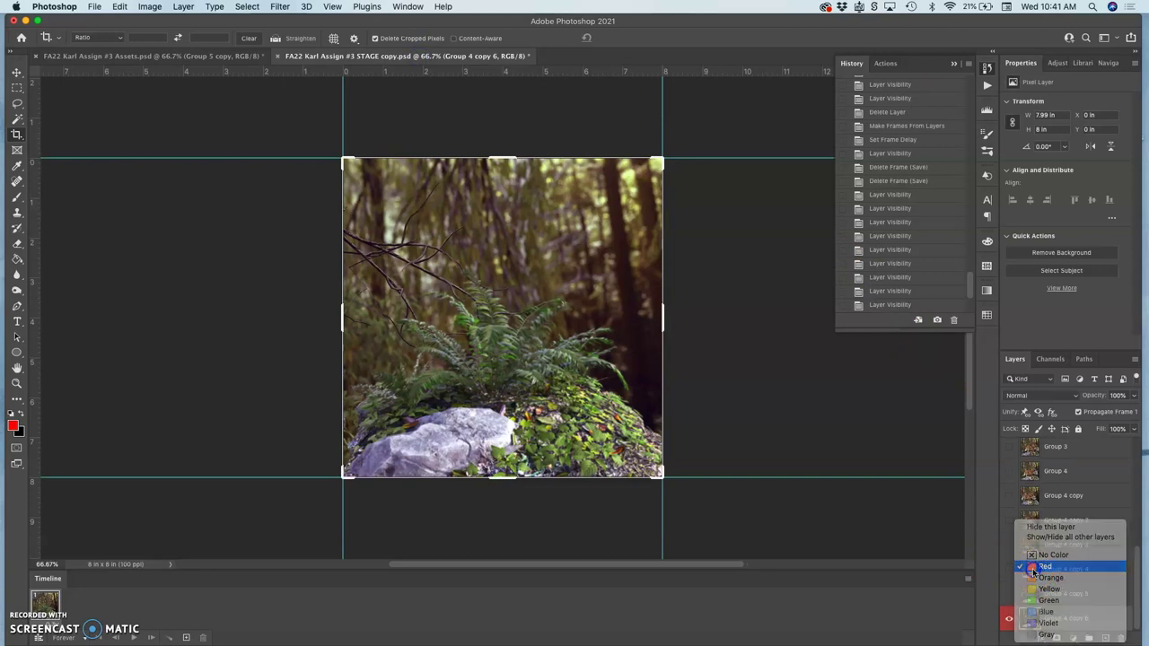
{"action": "left_click", "coordinate": [1033, 569]}
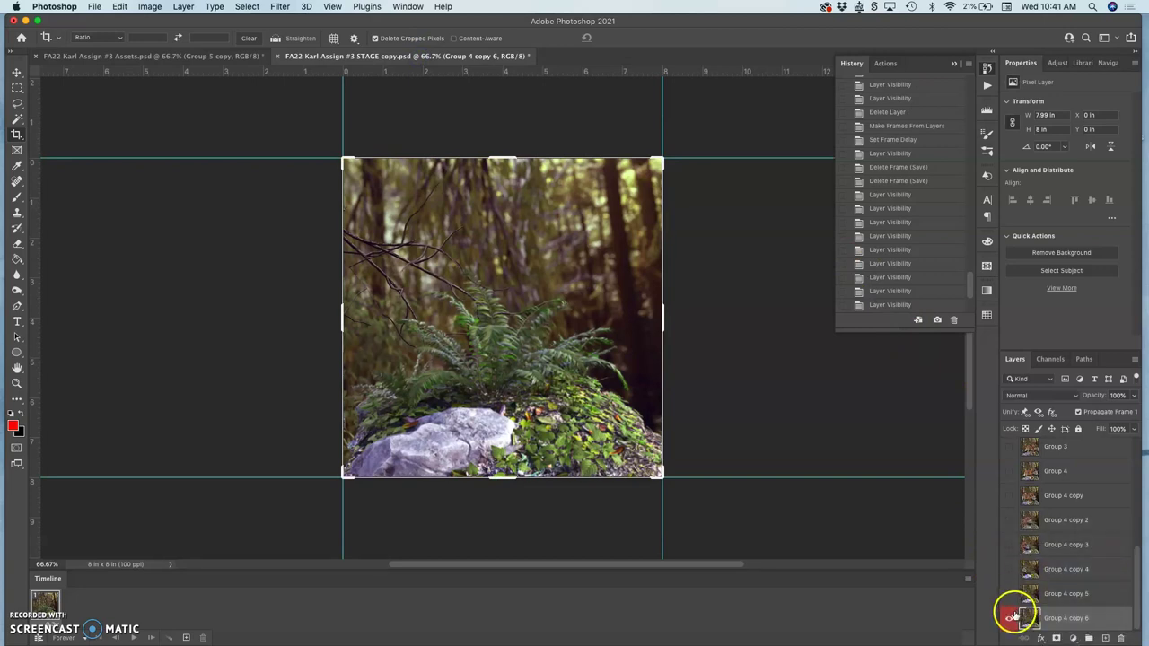
{"action": "right_click", "coordinate": [1013, 615]}
{"action": "left_click", "coordinate": [1050, 556]}
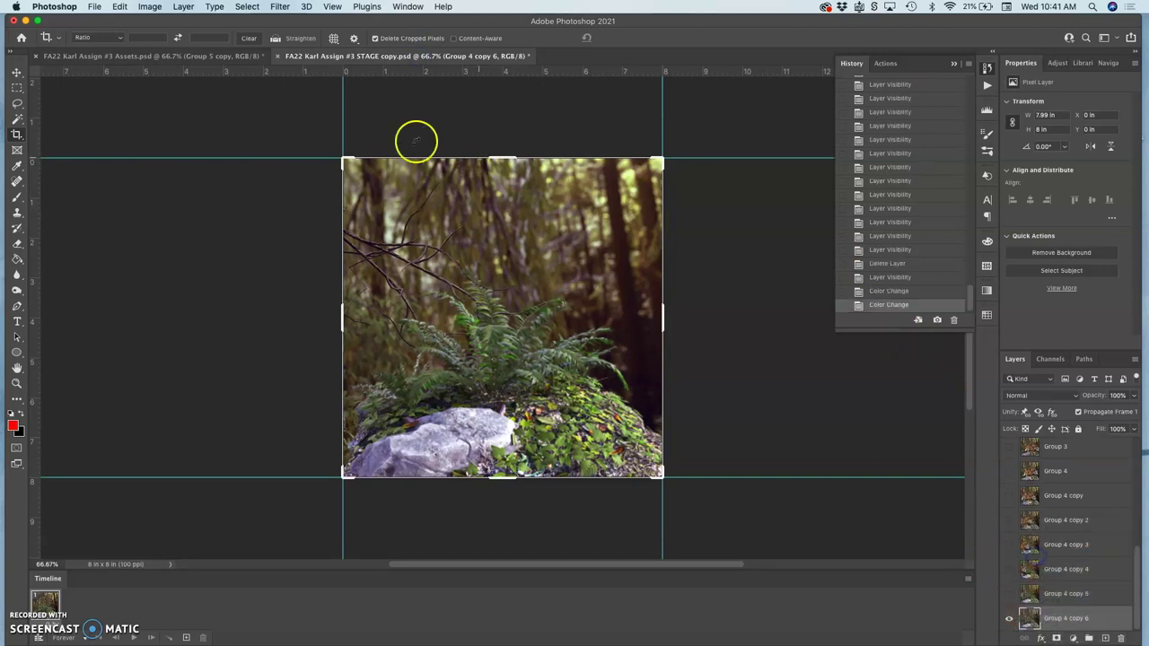
{"action": "left_click", "coordinate": [225, 54]}
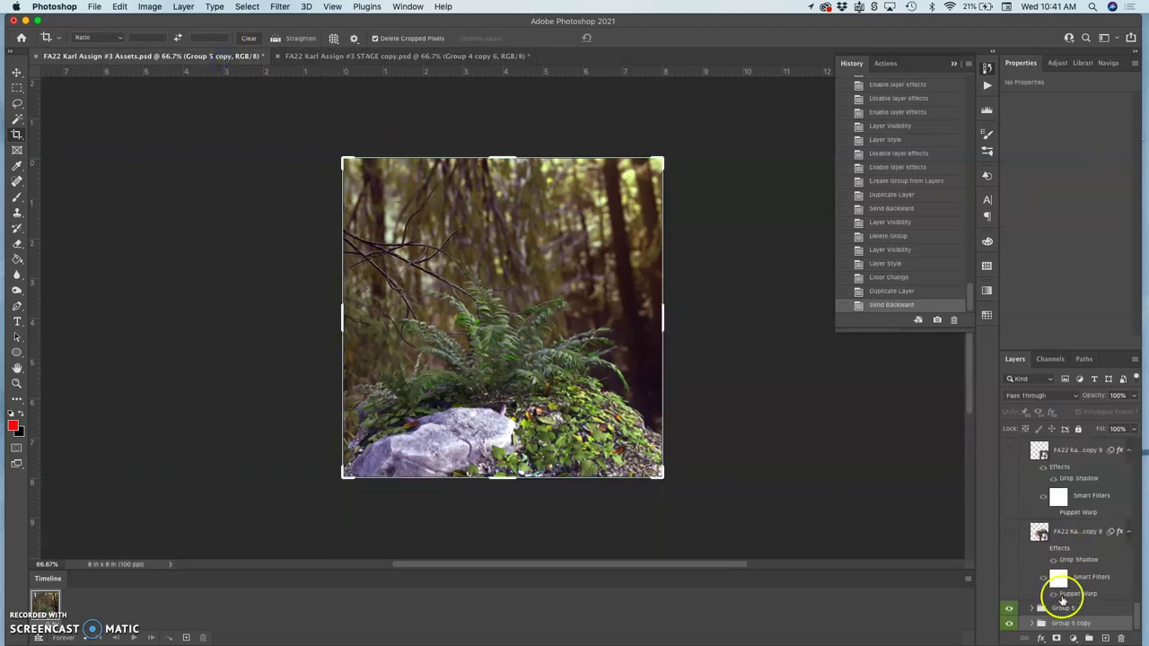
Step: Hide Group 5 and expand Group 5 copy to show its layers
{"action": "left_click", "coordinate": [1009, 608]}
{"action": "left_click", "coordinate": [1009, 609]}
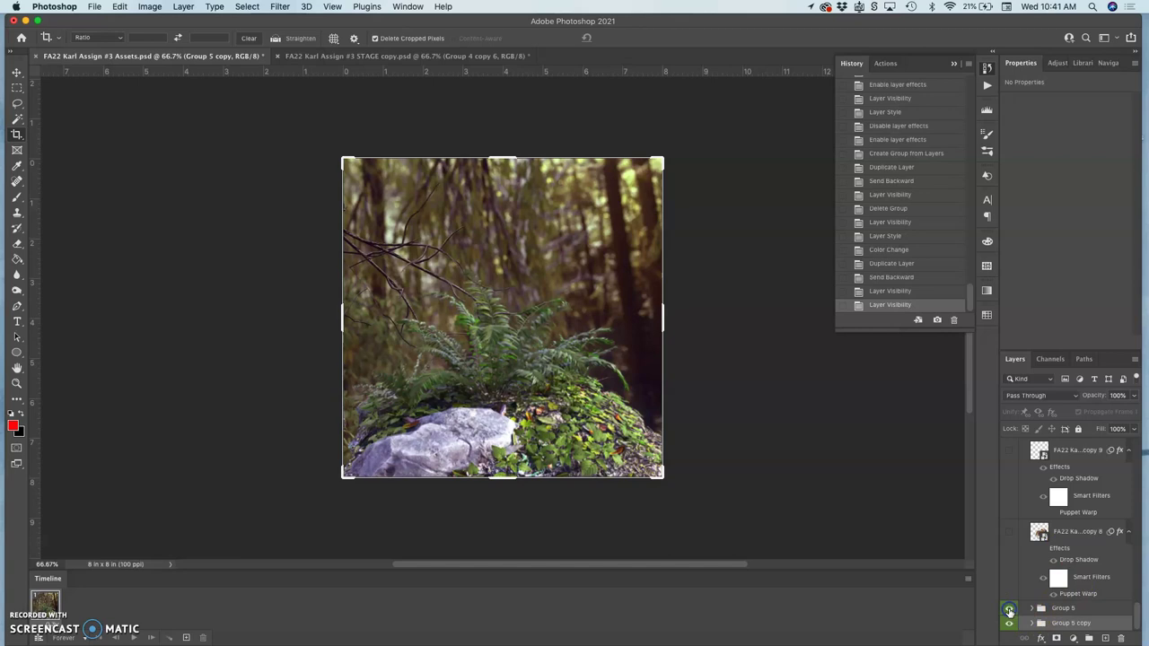
{"action": "left_click", "coordinate": [1009, 611]}
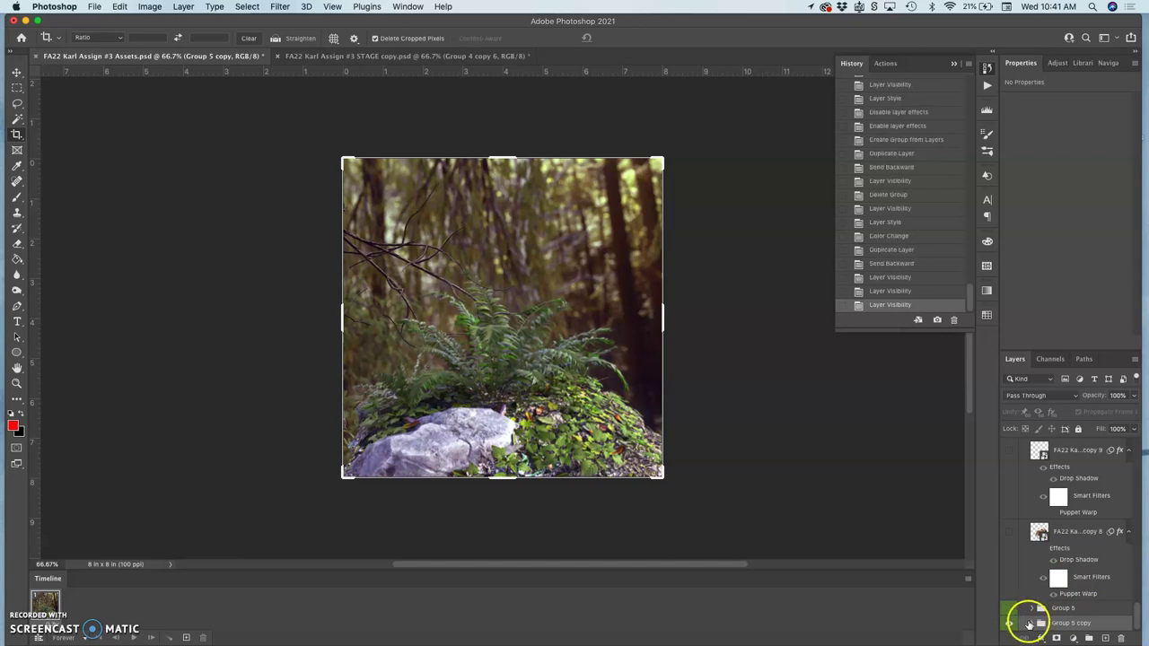
{"action": "left_click", "coordinate": [1034, 623]}
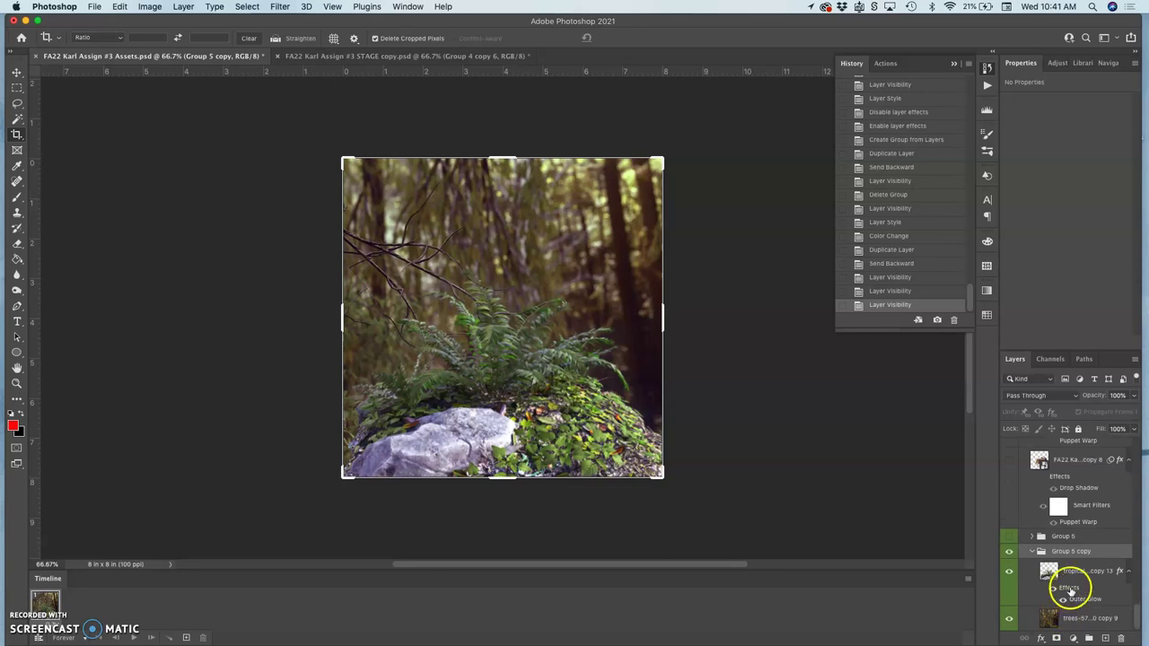
Step: Lower the copy's tropical layer Outer Glow opacity to about 4%
{"action": "double_click", "coordinate": [1068, 589]}
{"action": "left_click", "coordinate": [614, 286]}
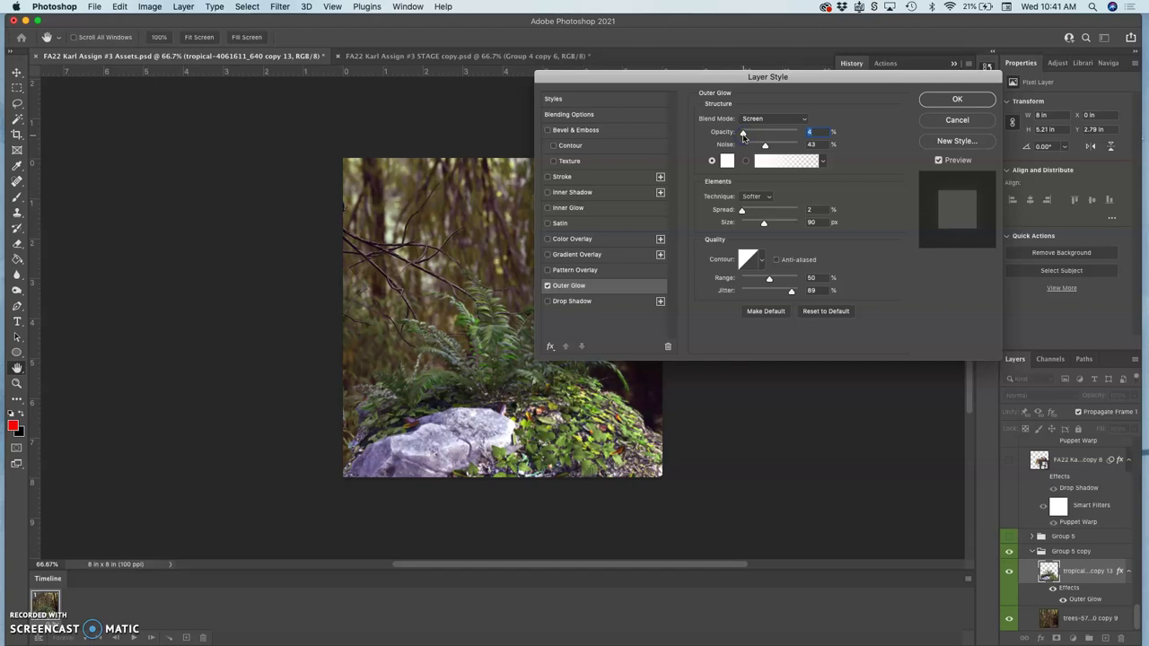
{"action": "left_click", "coordinate": [958, 99]}
{"action": "key", "text": "c"}
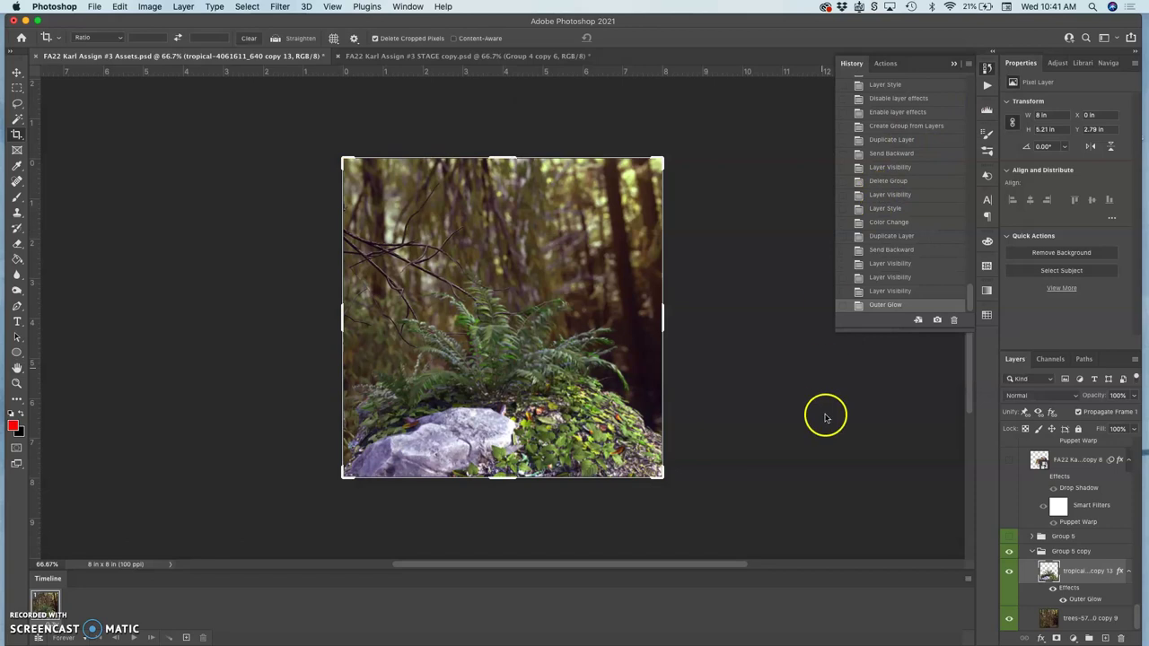
Step: Collapse Group 5 copy, show Group 5 again, and float the Assets document window
{"action": "left_click", "coordinate": [1034, 551]}
{"action": "left_click", "coordinate": [1009, 608]}
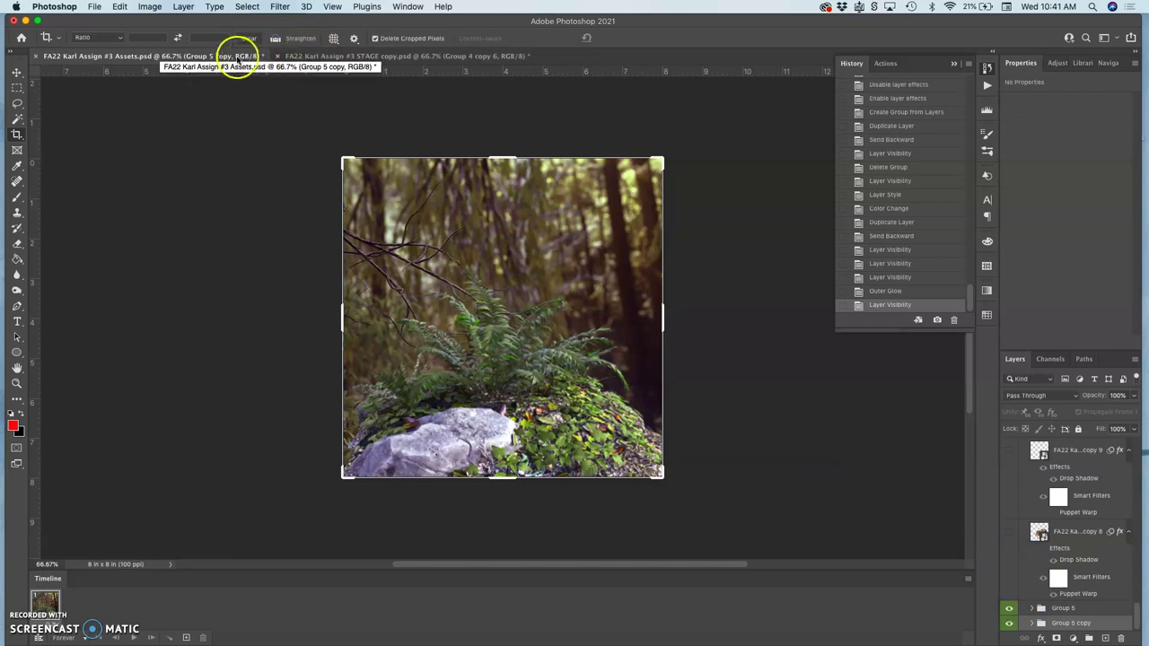
{"action": "left_click_drag", "start_coordinate": [224, 54], "coordinate": [191, 195]}
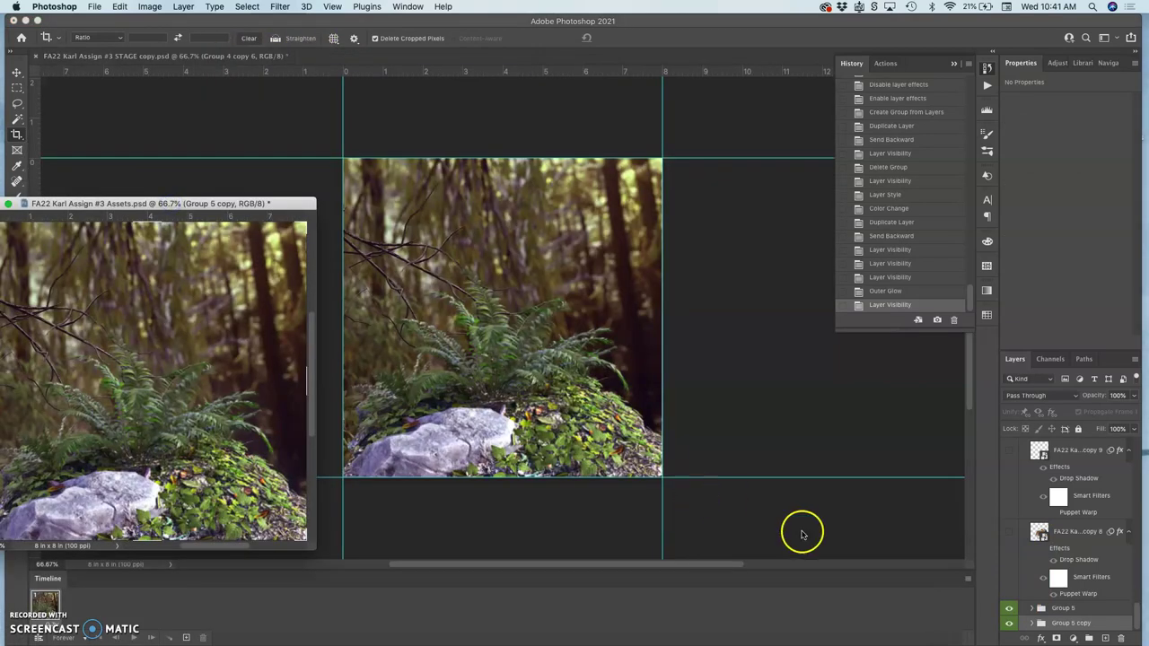
Step: Copy Group 5 and Group 5 copy into STAGE below Group 4 copy 6, hide it, and align top-left
{"action": "left_click", "coordinate": [1063, 610], "text": "shift"}
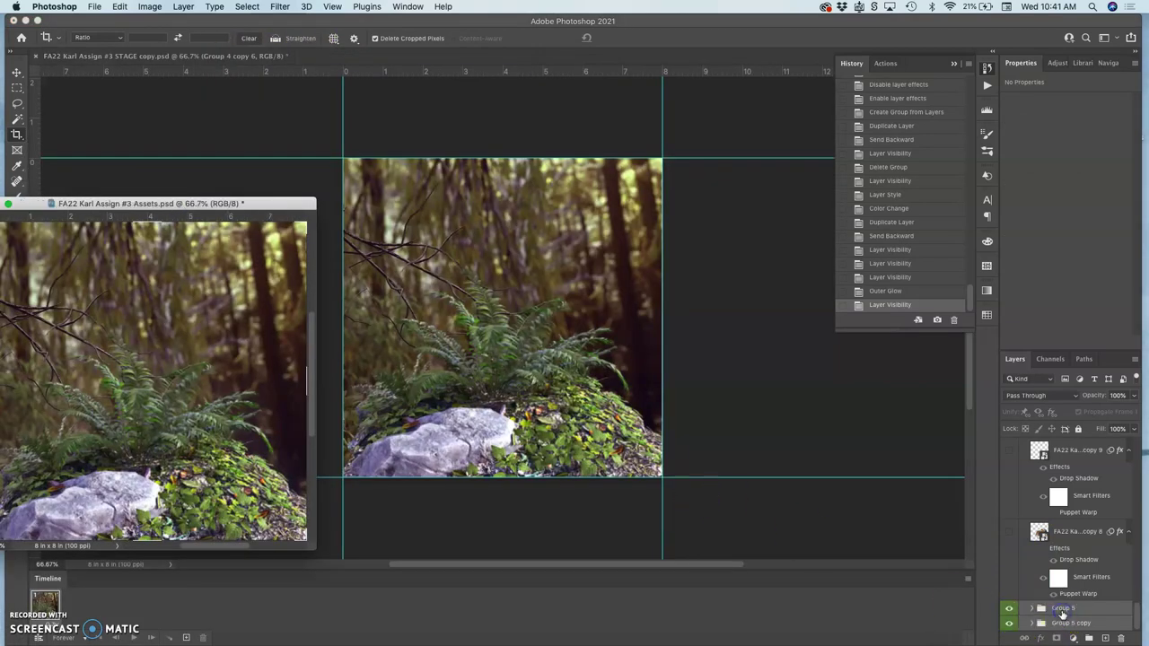
{"action": "left_click_drag", "start_coordinate": [1062, 610], "coordinate": [544, 377]}
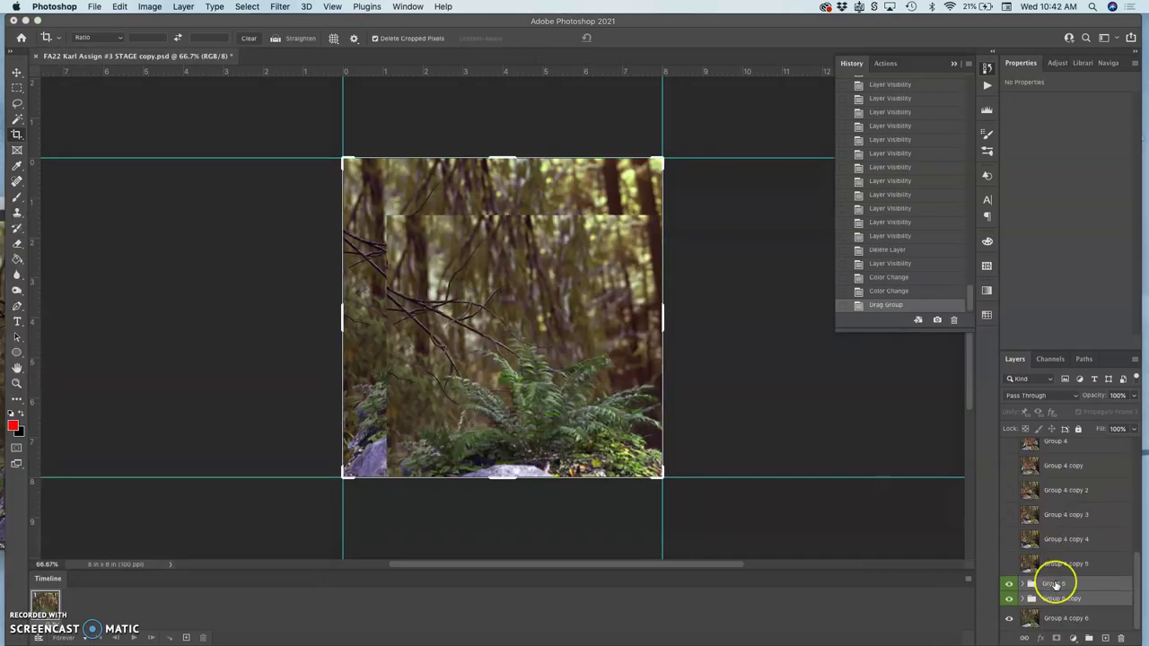
{"action": "left_click_drag", "start_coordinate": [1056, 585], "coordinate": [1056, 590]}
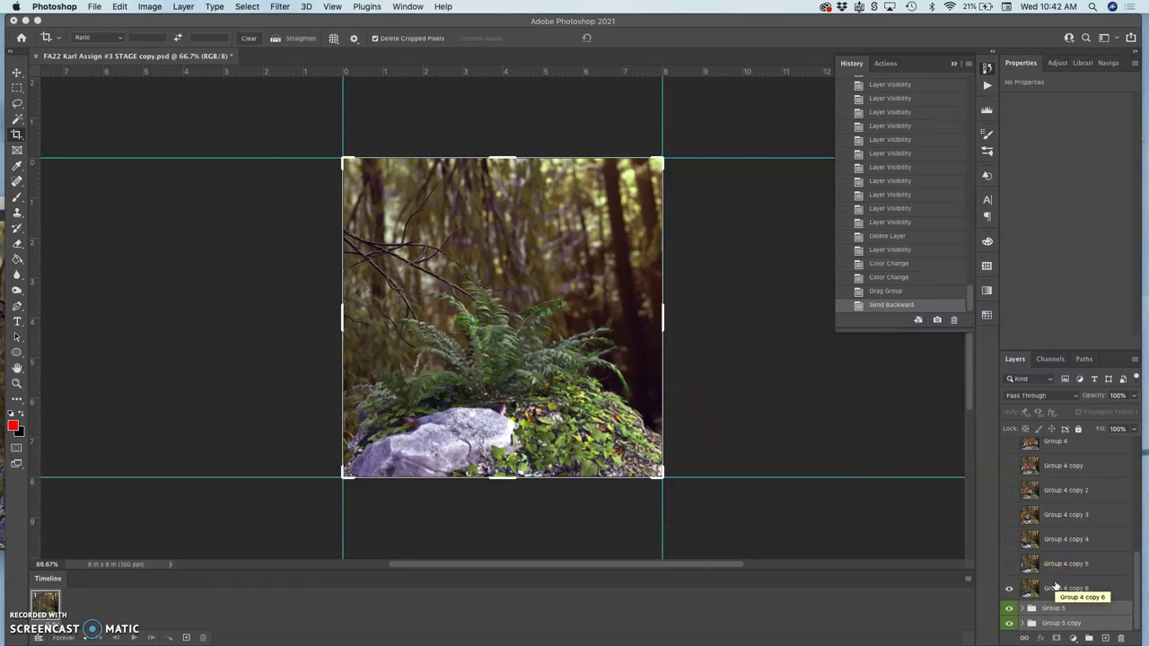
{"action": "left_click", "coordinate": [1008, 588]}
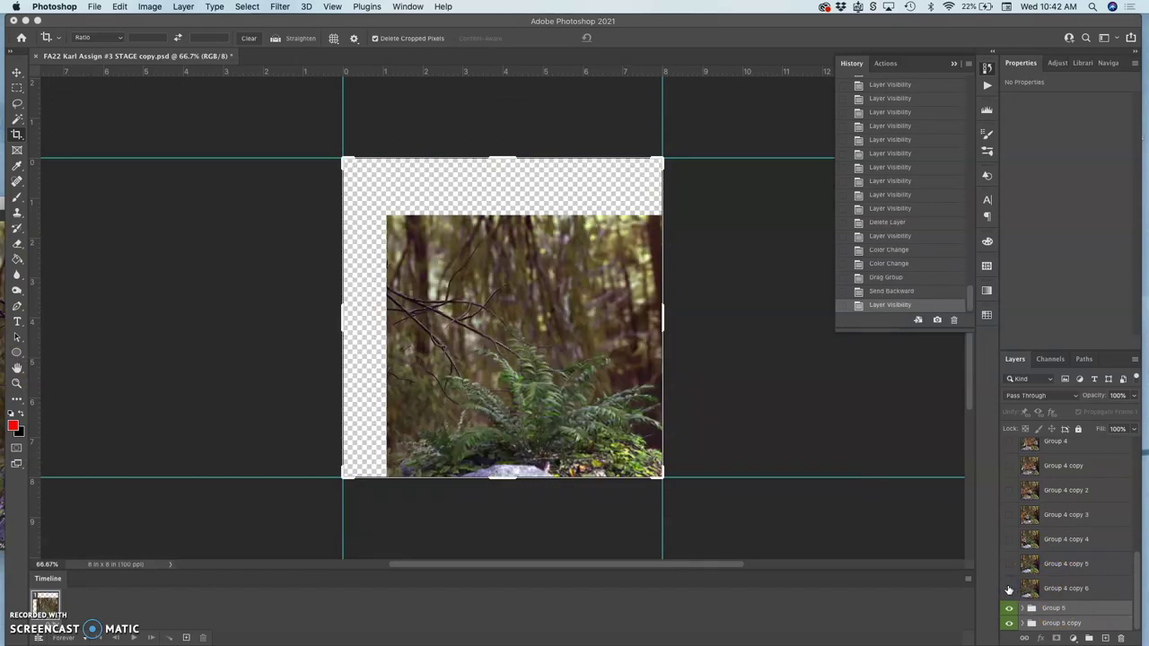
{"action": "left_click", "coordinate": [16, 72]}
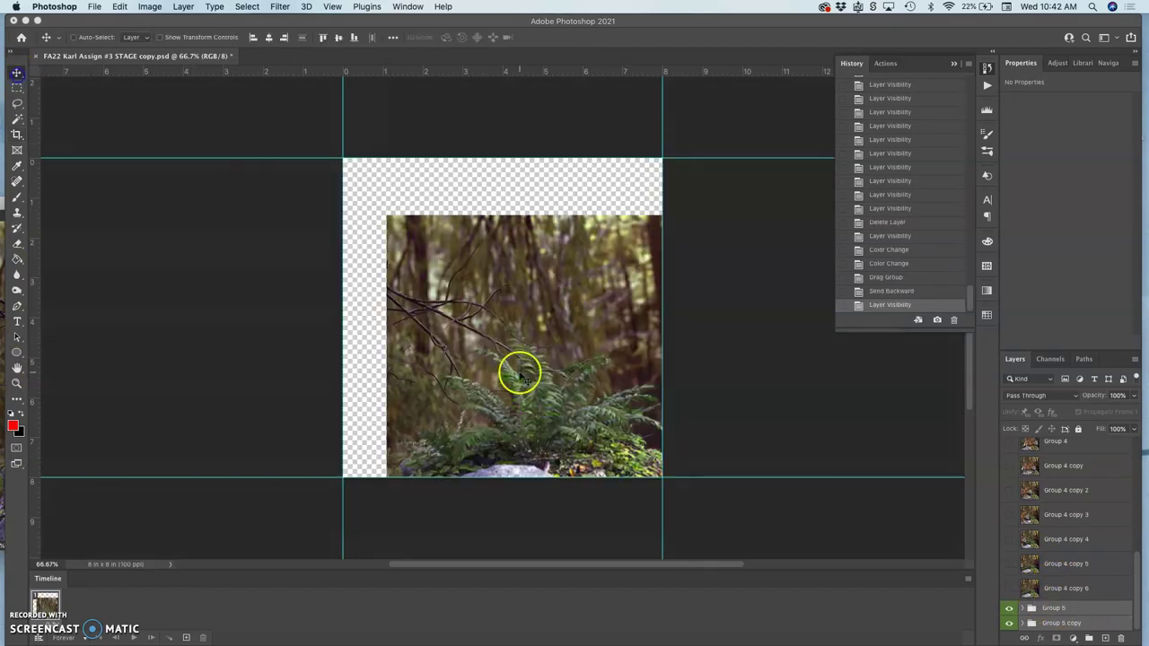
{"action": "left_click_drag", "start_coordinate": [521, 375], "coordinate": [515, 319]}
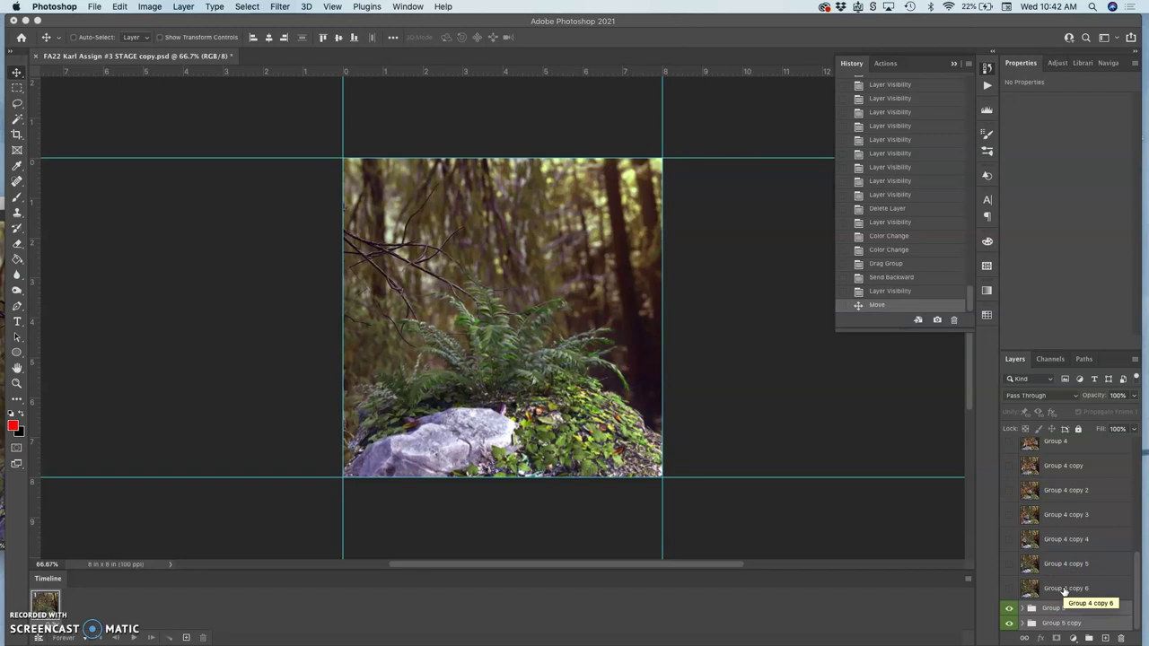
Step: Move Group 5 below Group 5 copy, comparing visibility of both groups
{"action": "left_click", "coordinate": [1009, 610]}
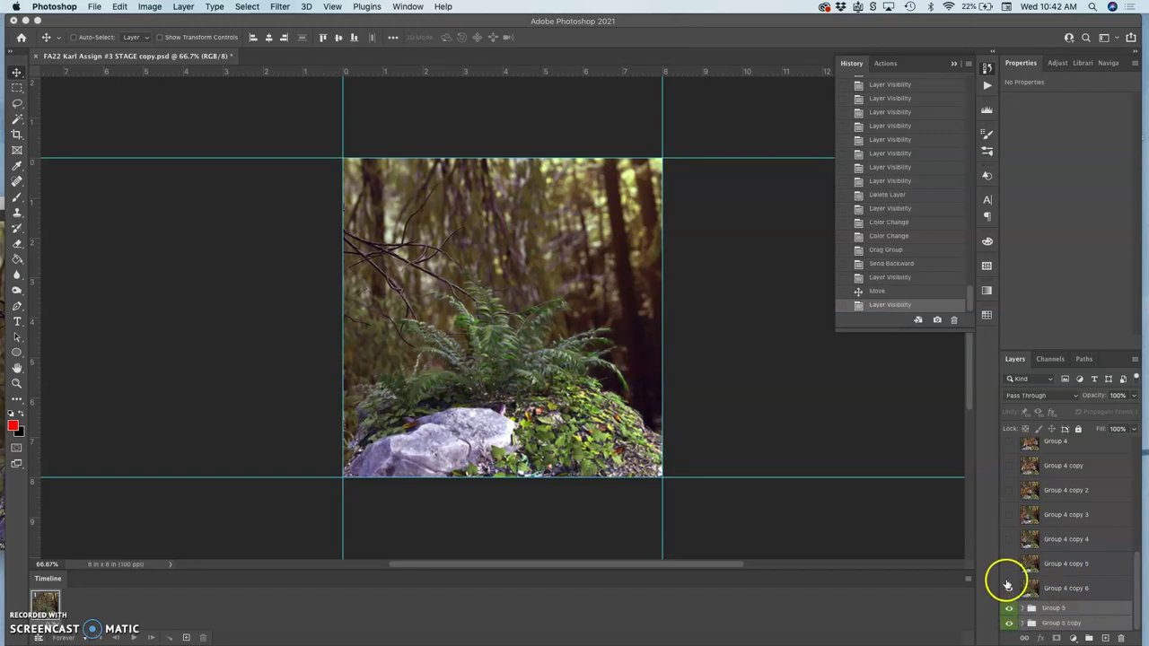
{"action": "left_click", "coordinate": [1007, 586]}
{"action": "left_click", "coordinate": [1009, 609]}
{"action": "left_click", "coordinate": [1009, 625]}
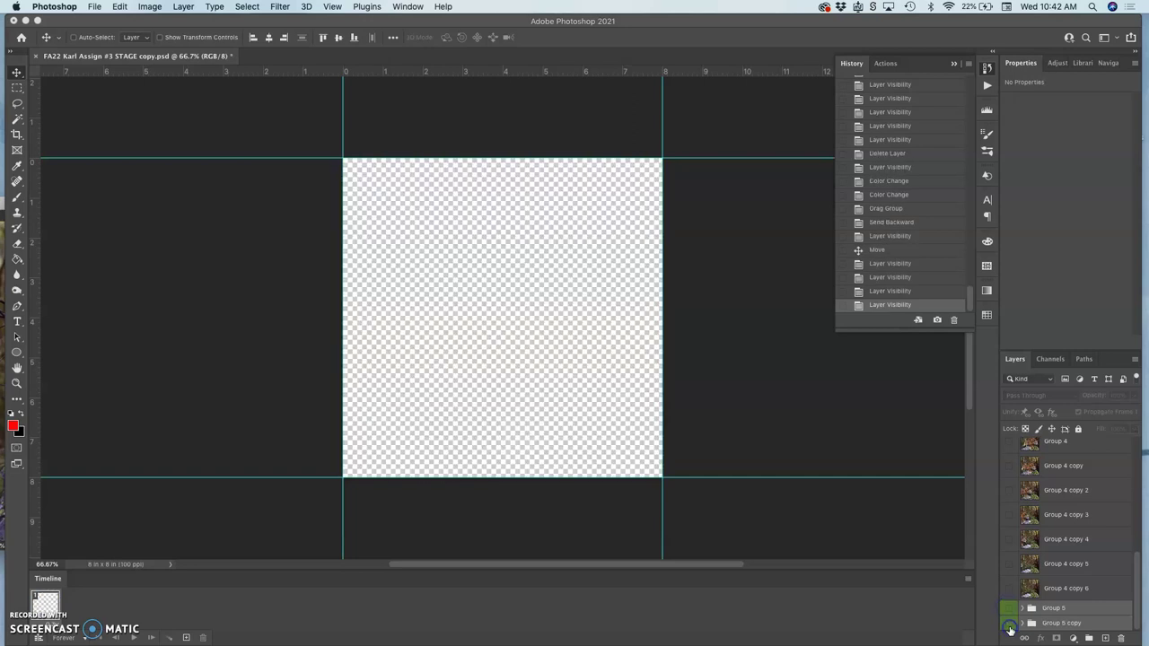
{"action": "left_click", "coordinate": [1009, 625]}
{"action": "left_click", "coordinate": [1009, 611]}
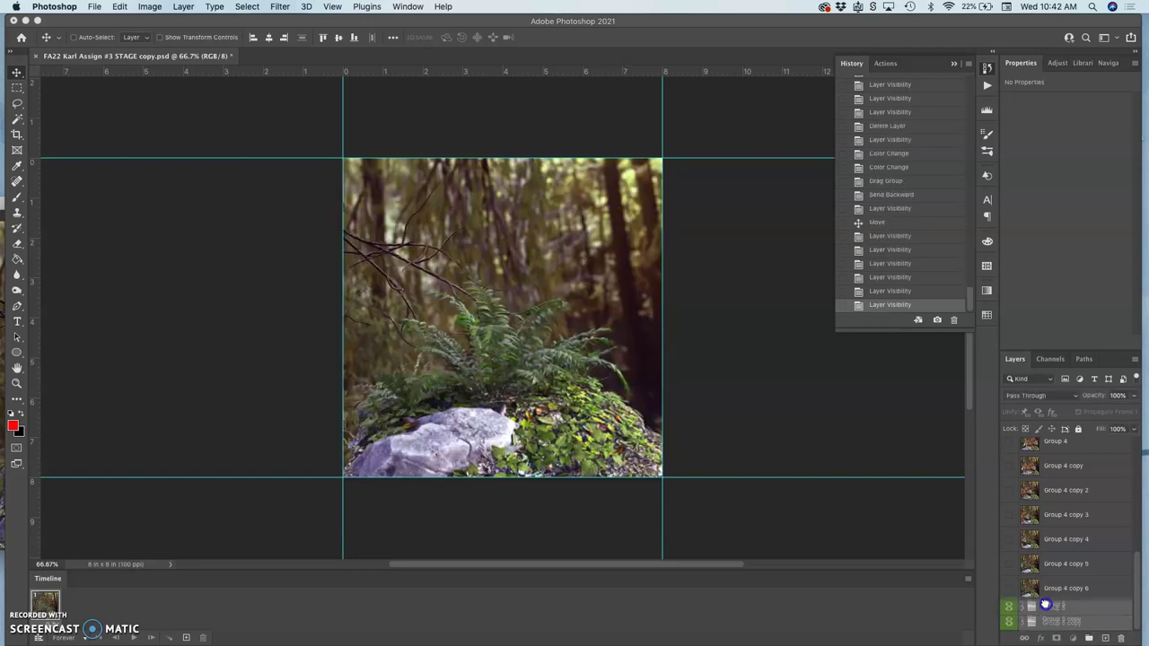
{"action": "left_click", "coordinate": [1051, 610]}
{"action": "left_click_drag", "start_coordinate": [1052, 609], "coordinate": [1052, 626]}
{"action": "left_click", "coordinate": [1009, 611]}
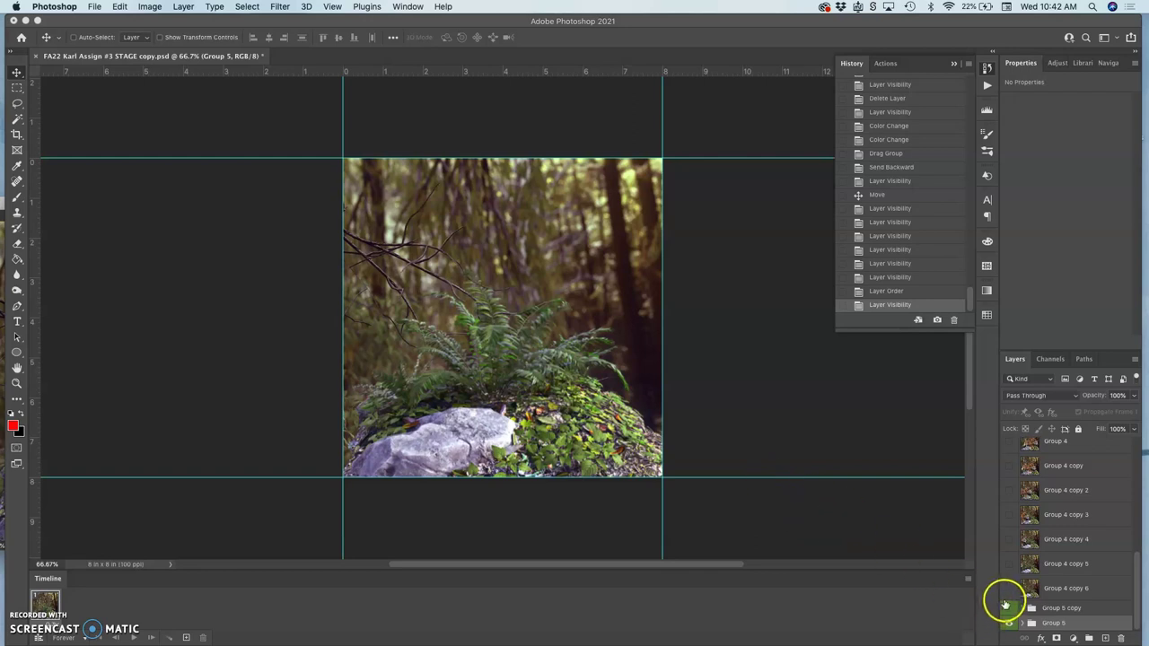
{"action": "left_click", "coordinate": [1009, 610]}
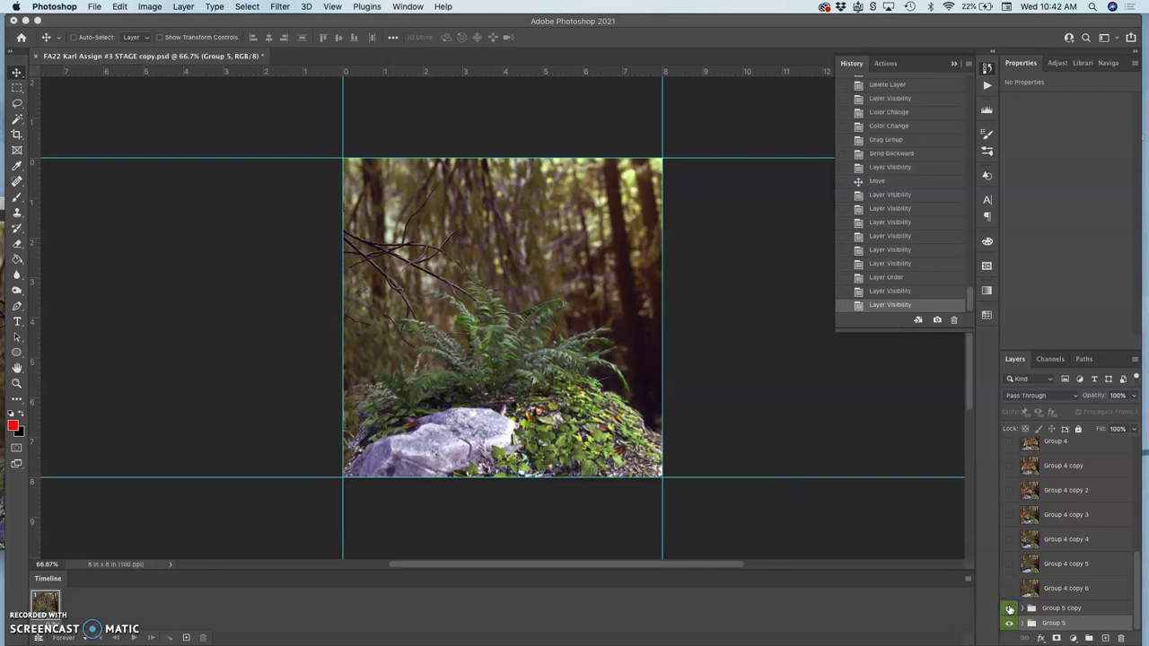
Step: Show Group 4 copy 6 through Group 4 copy to preview each wolf pose
{"action": "left_click", "coordinate": [1010, 591]}
{"action": "left_click", "coordinate": [1010, 566]}
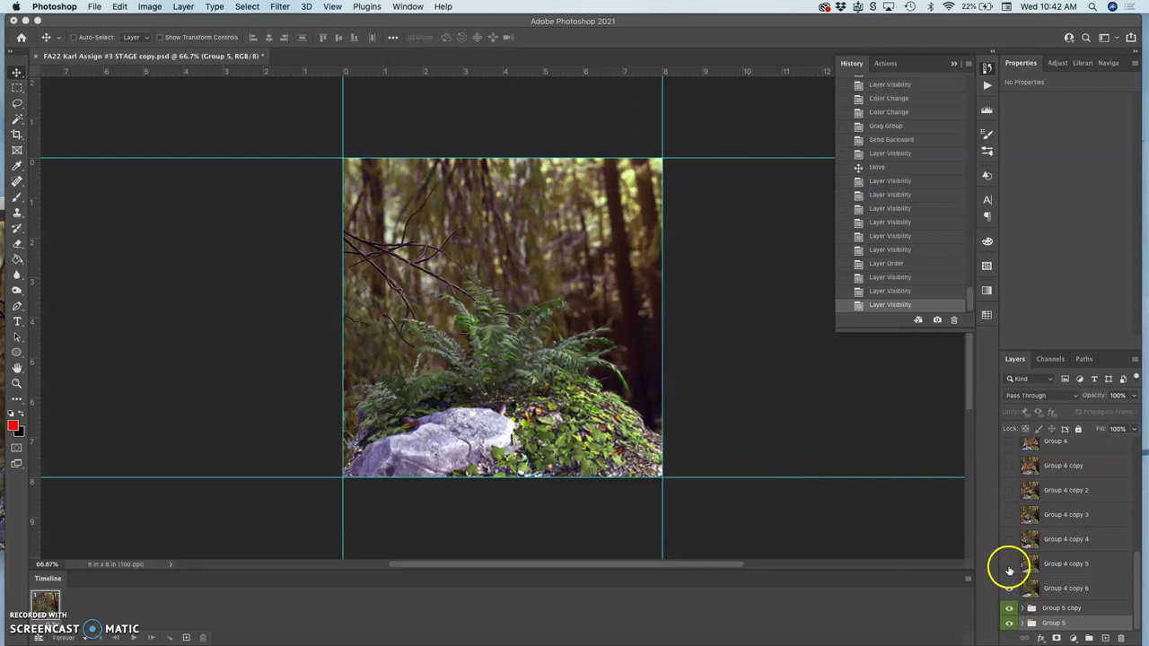
{"action": "left_click", "coordinate": [1009, 540]}
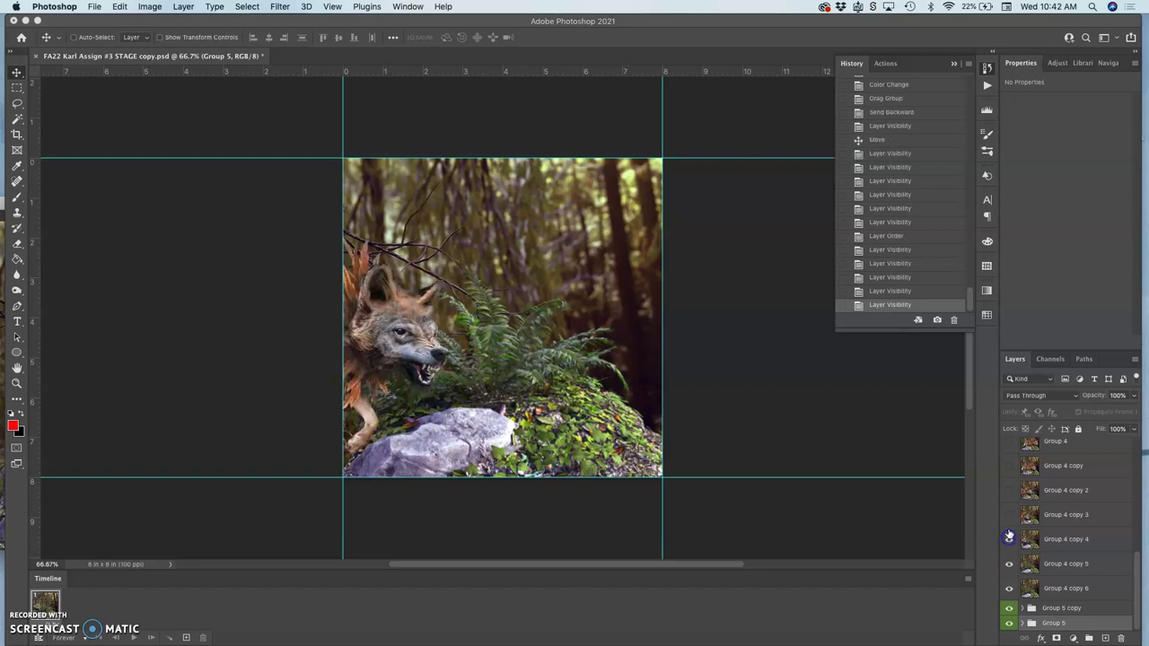
{"action": "left_click", "coordinate": [1009, 516]}
{"action": "left_click", "coordinate": [1009, 491]}
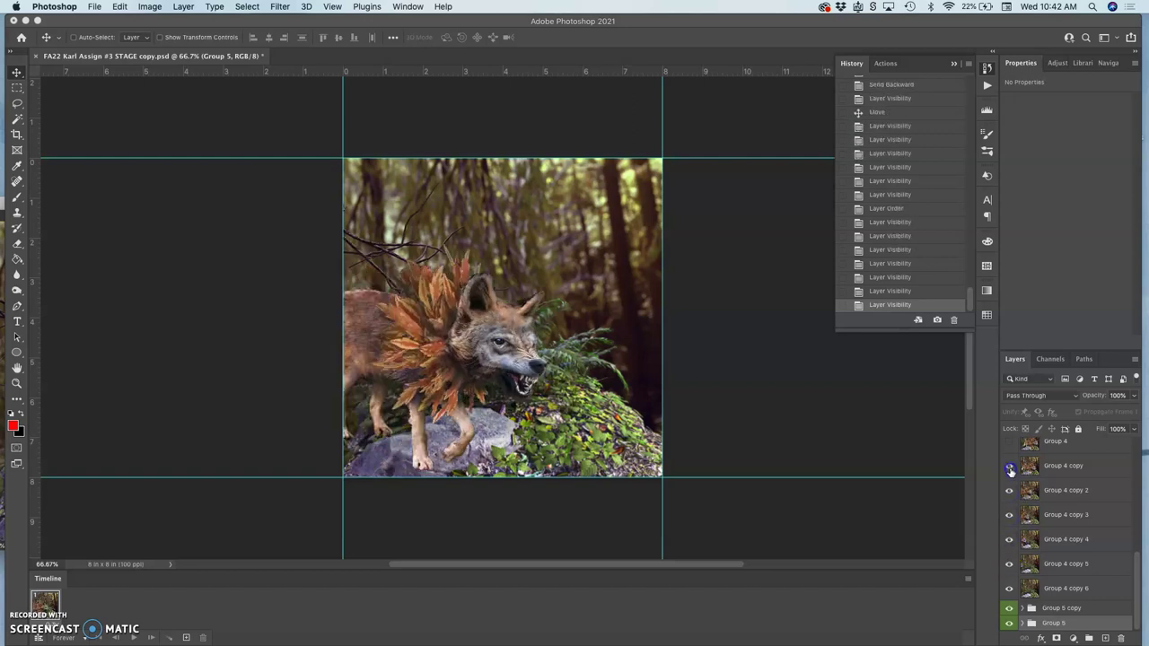
{"action": "left_click", "coordinate": [1010, 469]}
{"action": "scroll", "coordinate": [1011, 473], "scroll_direction": "up", "scroll_amount": 5}
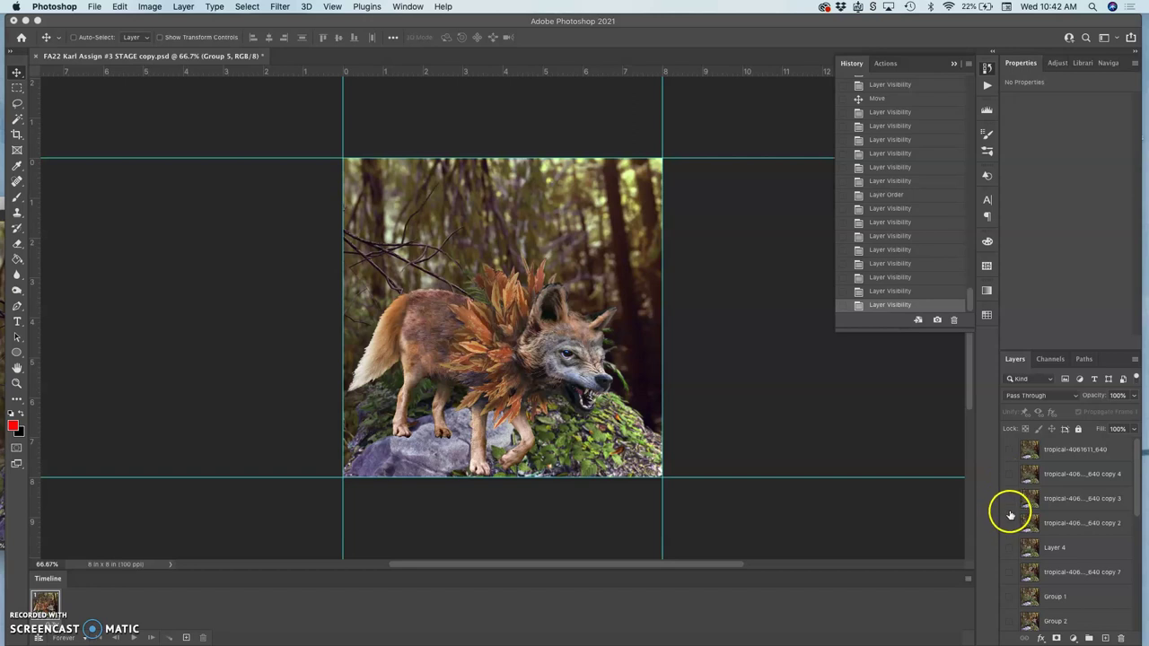
Step: Preview the fern overlays ending copy 2, 3, 4 and tropical-4061611_640 in turn
{"action": "left_click", "coordinate": [1010, 524]}
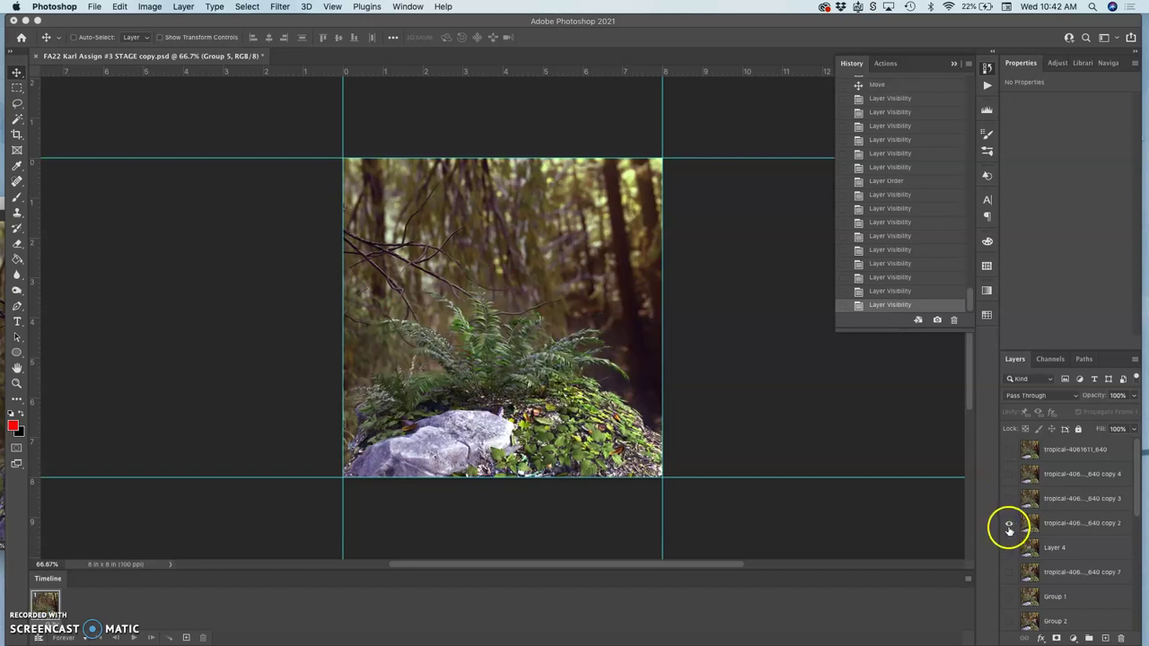
{"action": "left_click", "coordinate": [1009, 548]}
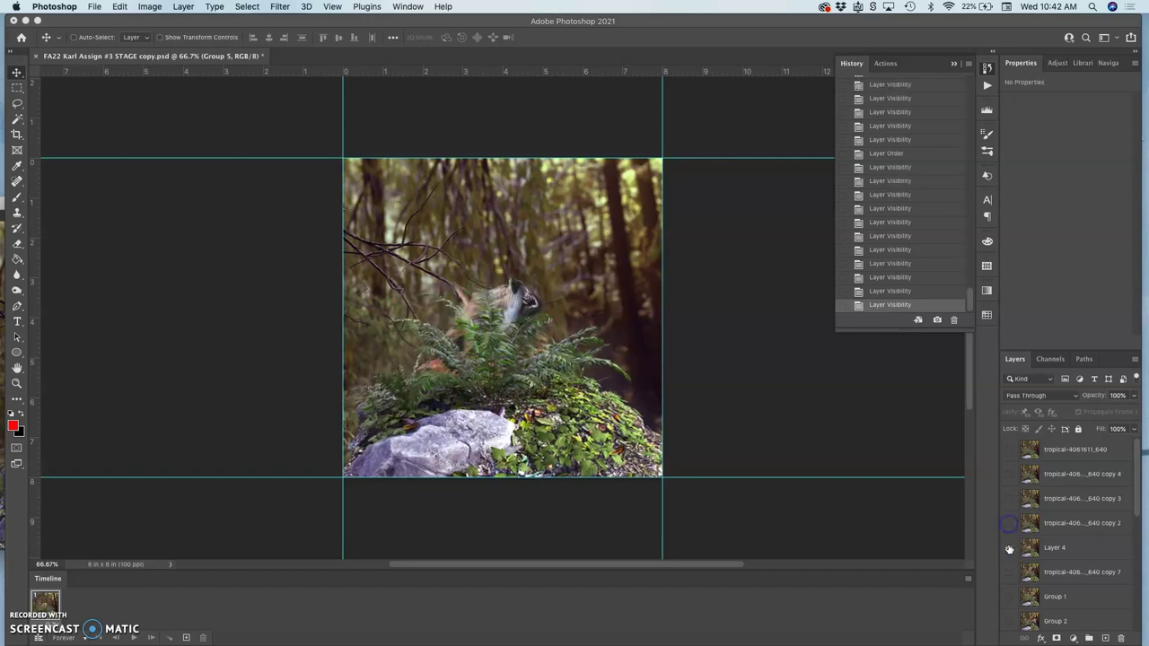
{"action": "left_click", "coordinate": [1009, 548]}
{"action": "left_click", "coordinate": [1009, 549]}
{"action": "left_click", "coordinate": [1009, 524]}
{"action": "left_click", "coordinate": [1010, 501]}
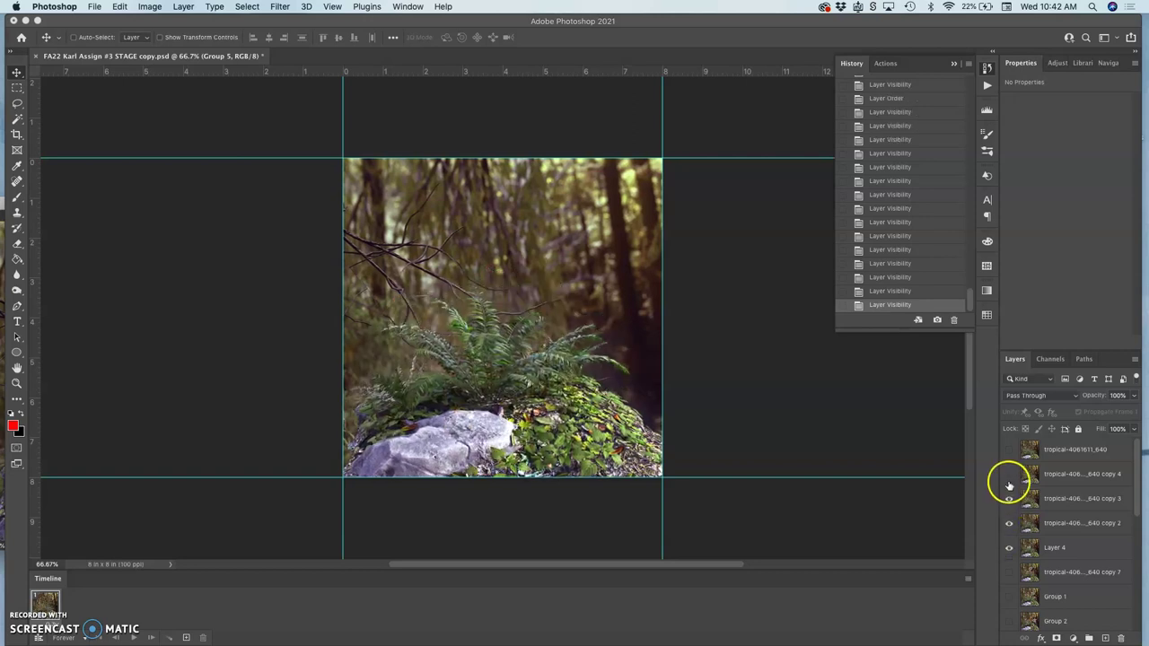
{"action": "left_click", "coordinate": [1009, 475]}
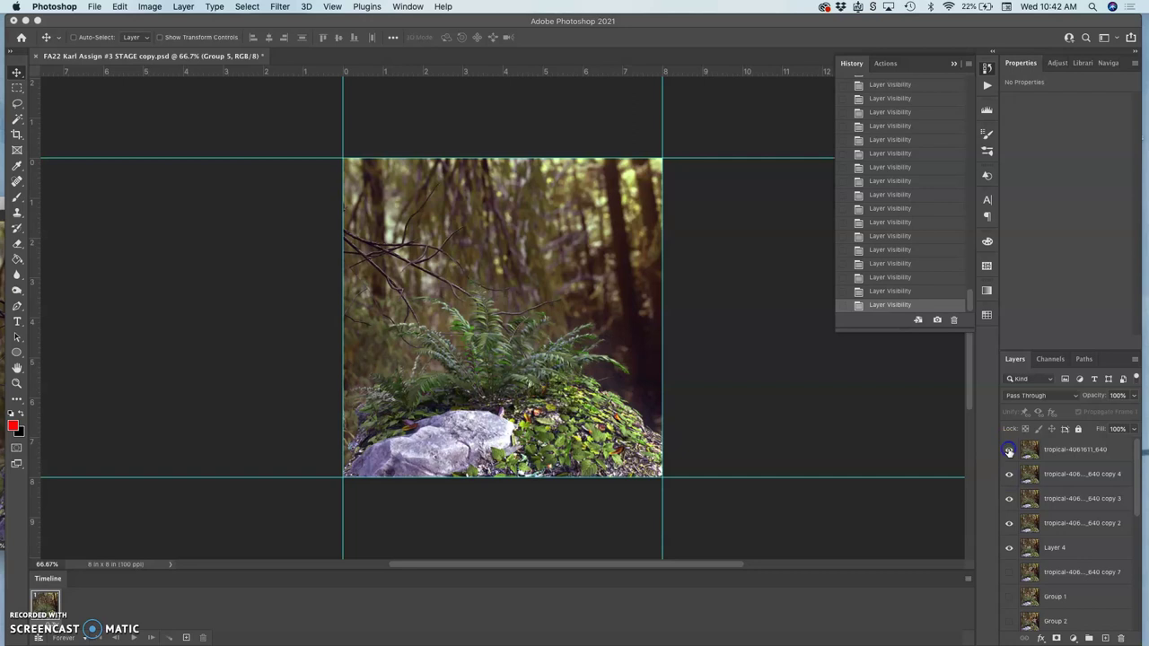
{"action": "left_click", "coordinate": [1009, 450]}
{"action": "scroll", "coordinate": [1009, 452], "scroll_direction": "down", "scroll_amount": 5}
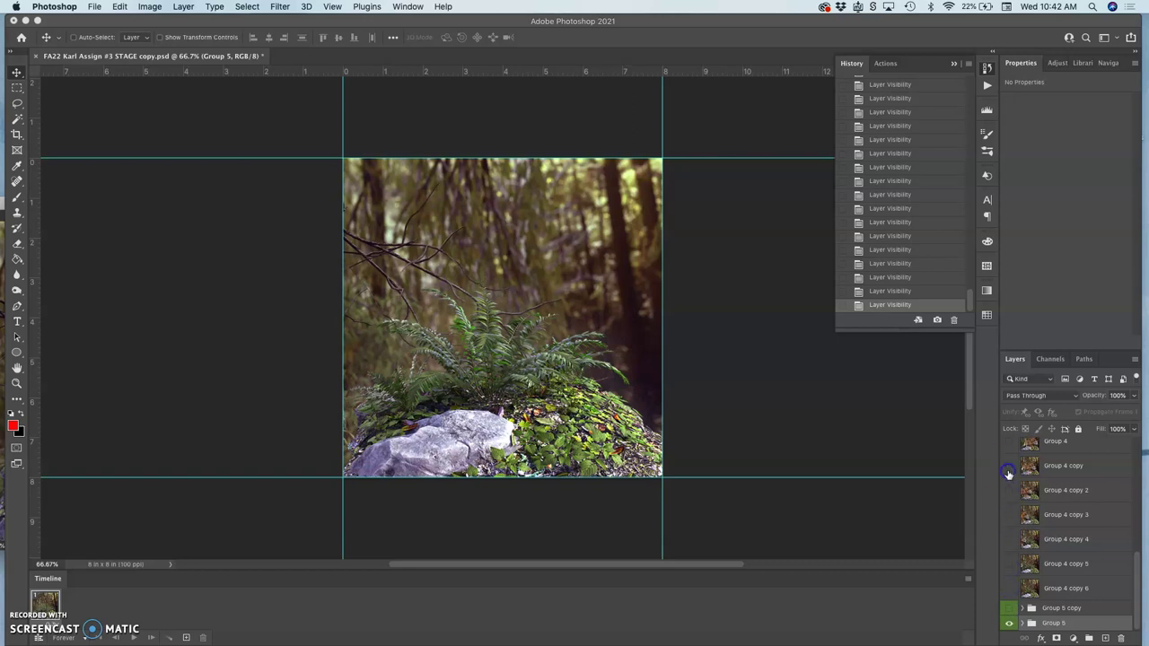
{"action": "scroll", "coordinate": [1009, 473], "scroll_direction": "up", "scroll_amount": 3}
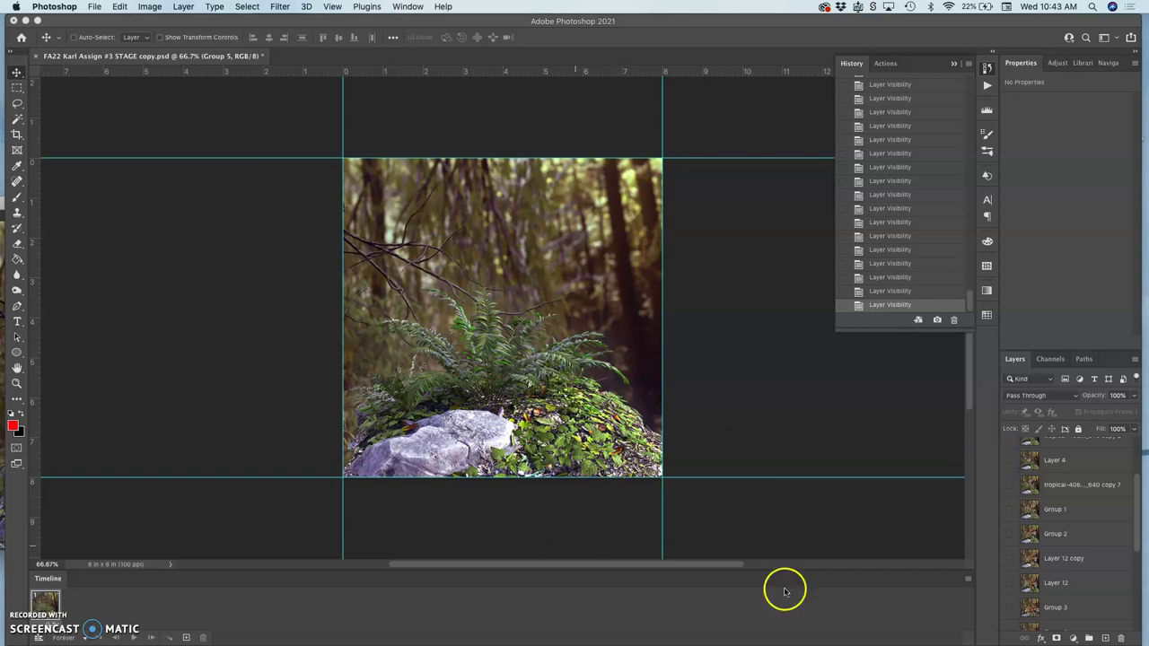
Step: Use Make Frames From Layers to build 22 animation frames in the timeline
{"action": "left_click", "coordinate": [967, 579]}
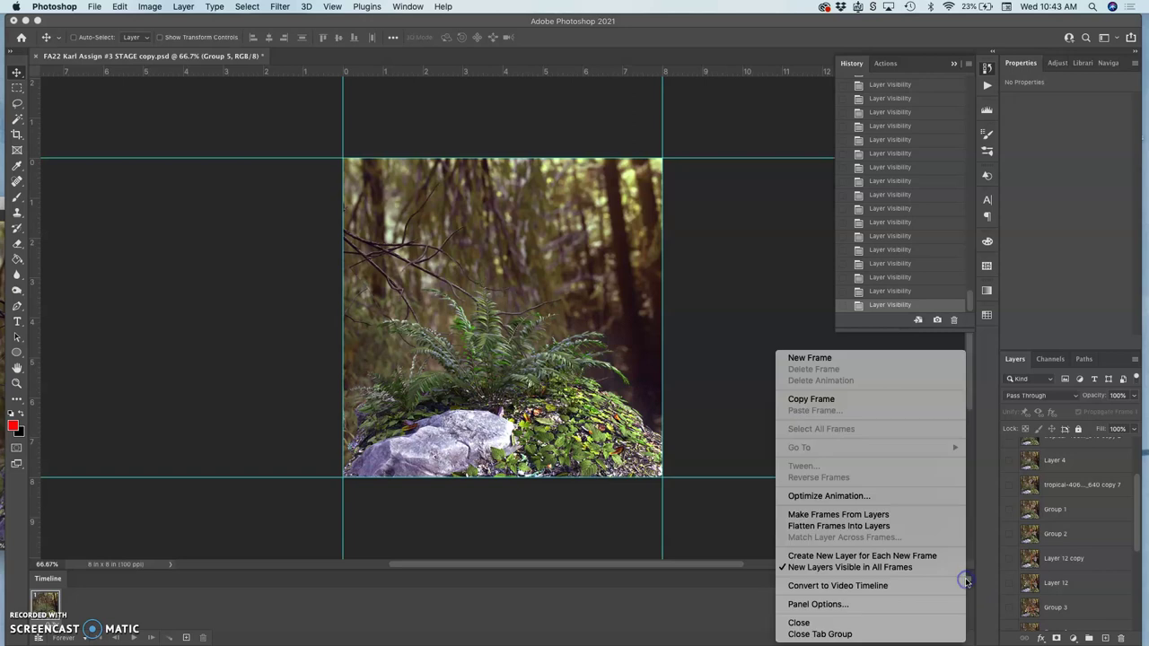
{"action": "left_click", "coordinate": [870, 517]}
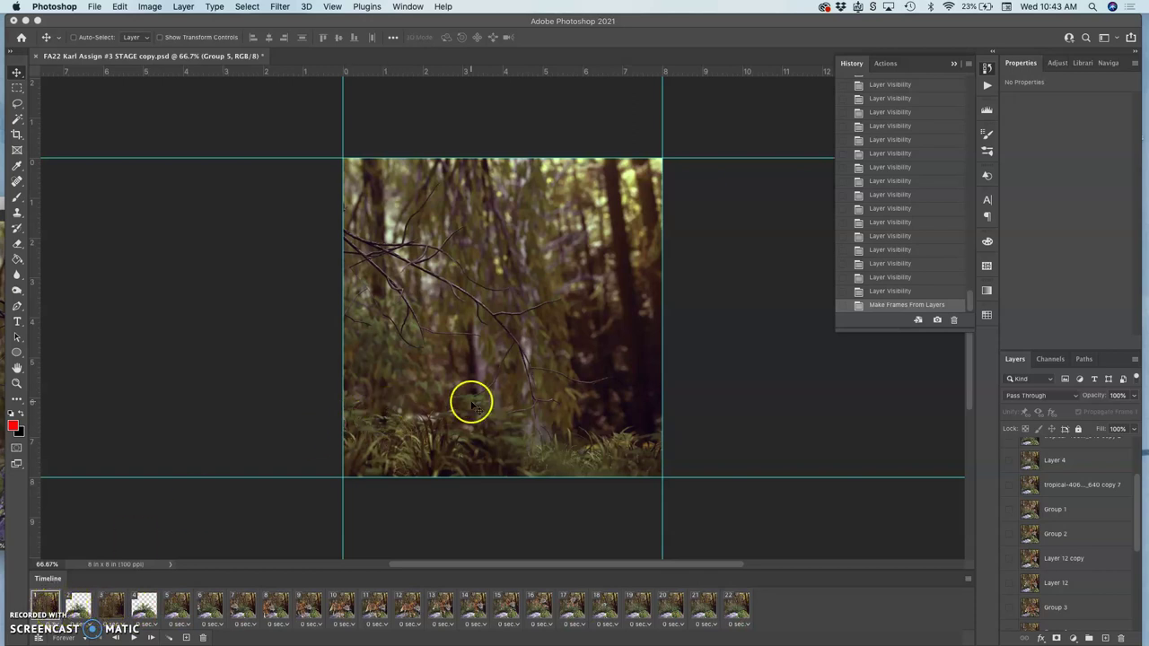
{"action": "scroll", "coordinate": [1065, 515], "scroll_direction": "down", "scroll_amount": 5}
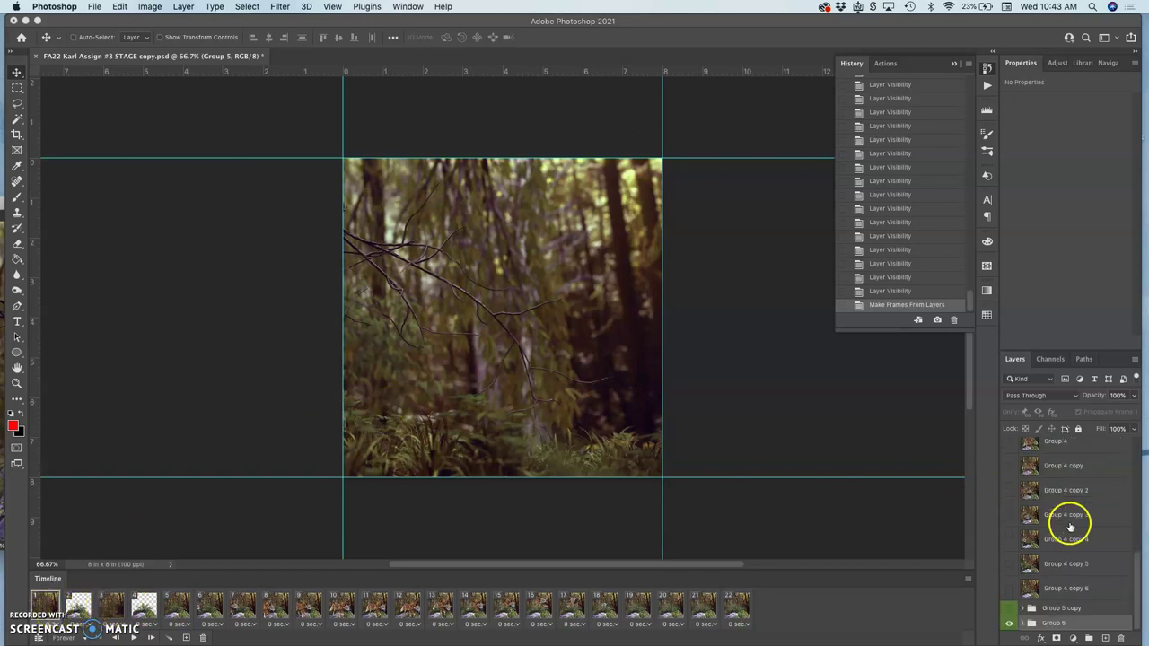
Step: Turn on Group 5's glowing fern layer, then close Finder and switch to the YouTube playlist
{"action": "left_click", "coordinate": [1022, 624]}
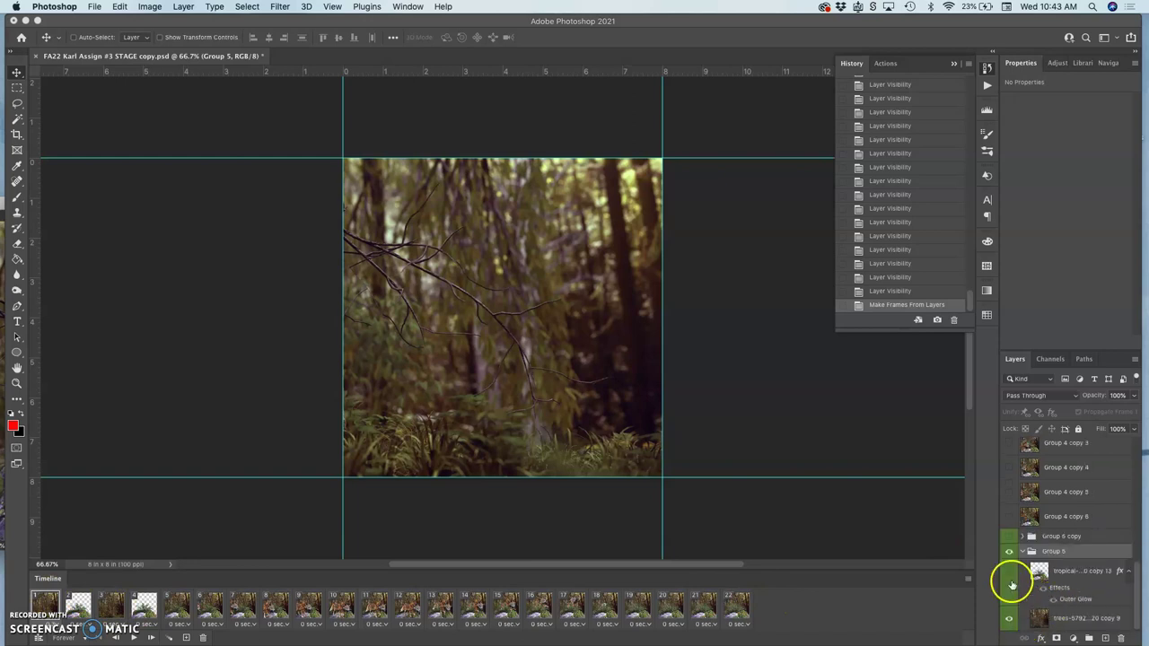
{"action": "left_click", "coordinate": [1010, 572]}
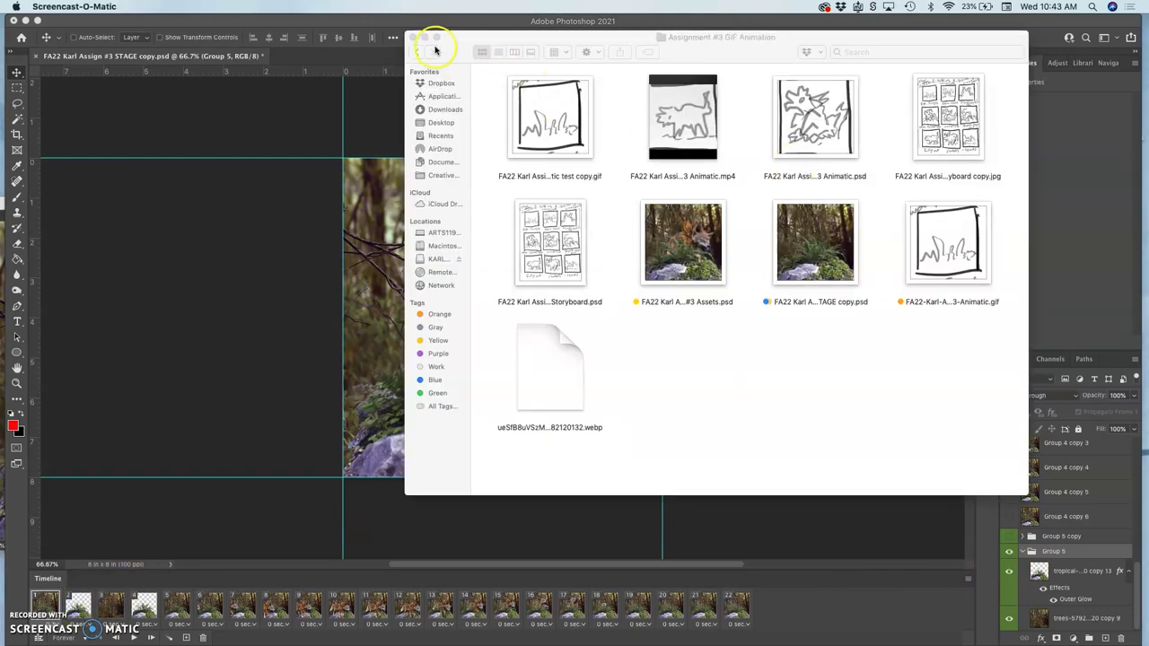
{"action": "left_click", "coordinate": [413, 36]}
{"action": "key", "text": "super+Tab"}
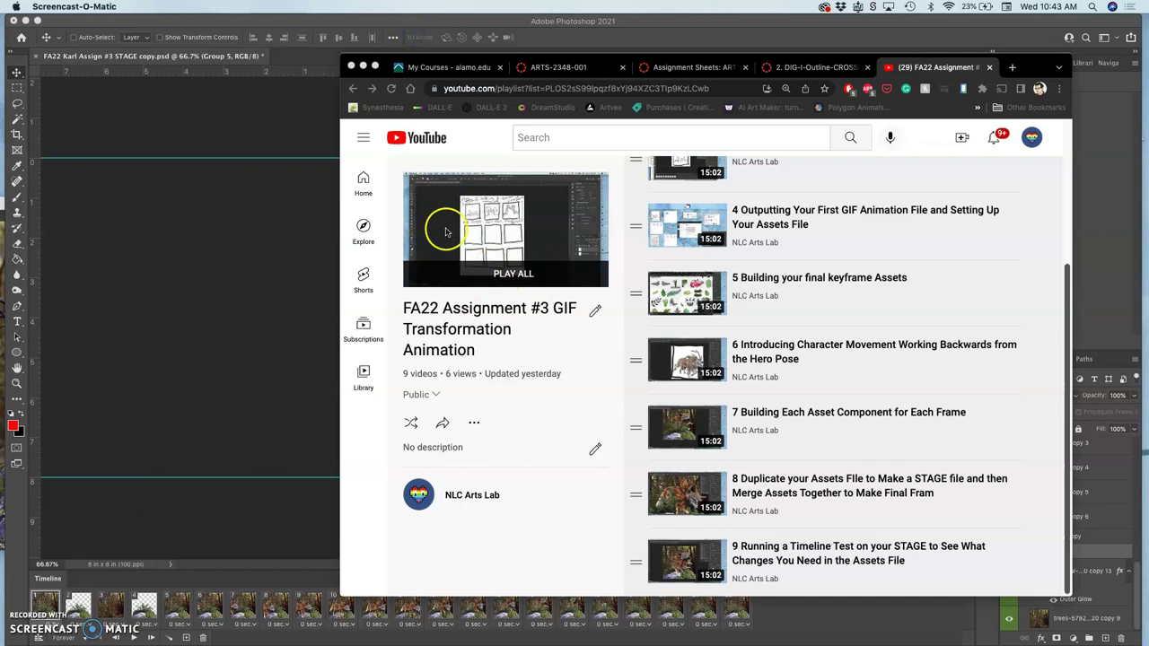
Step: Dock the floating Assets document as a tab beside STAGE, then minimize Chrome back to Photoshop
{"action": "left_click", "coordinate": [297, 167]}
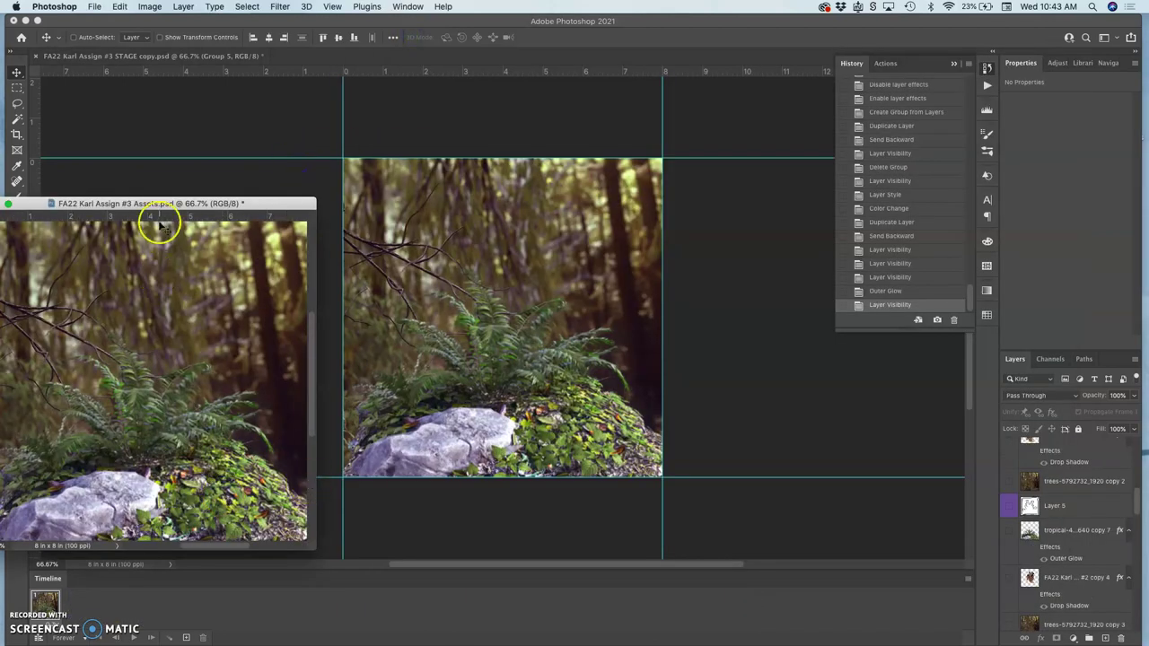
{"action": "left_click_drag", "start_coordinate": [108, 201], "coordinate": [243, 58]}
{"action": "left_click", "coordinate": [243, 59]}
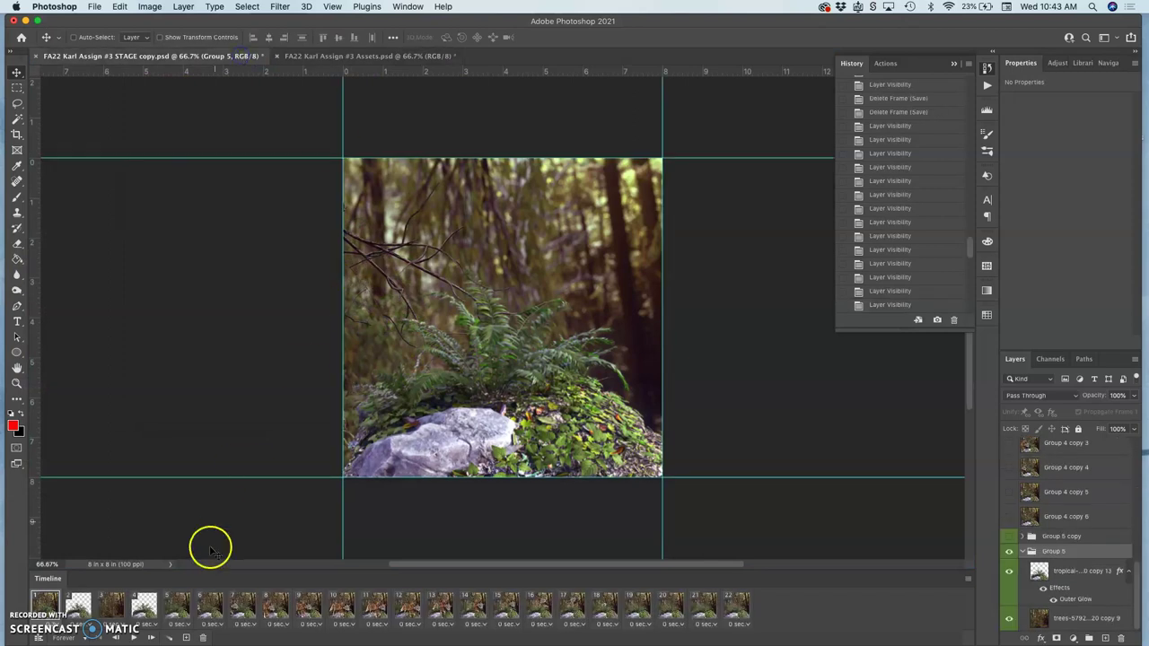
{"action": "left_click", "coordinate": [79, 609]}
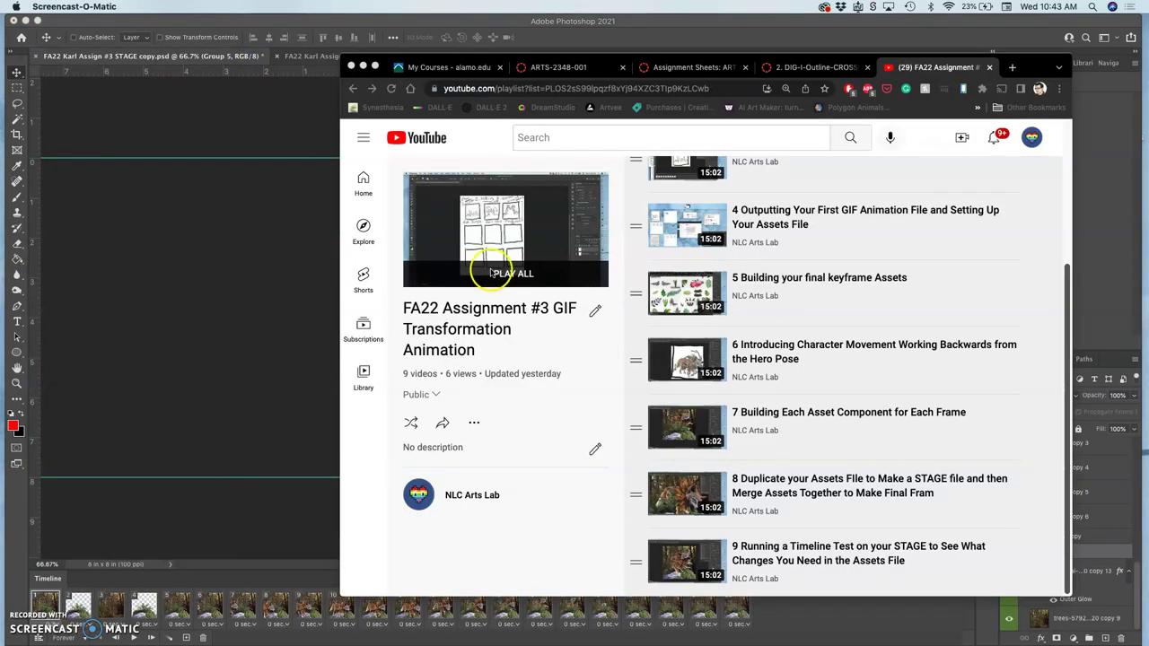
{"action": "left_click", "coordinate": [364, 67]}
{"action": "left_click", "coordinate": [1077, 562]}
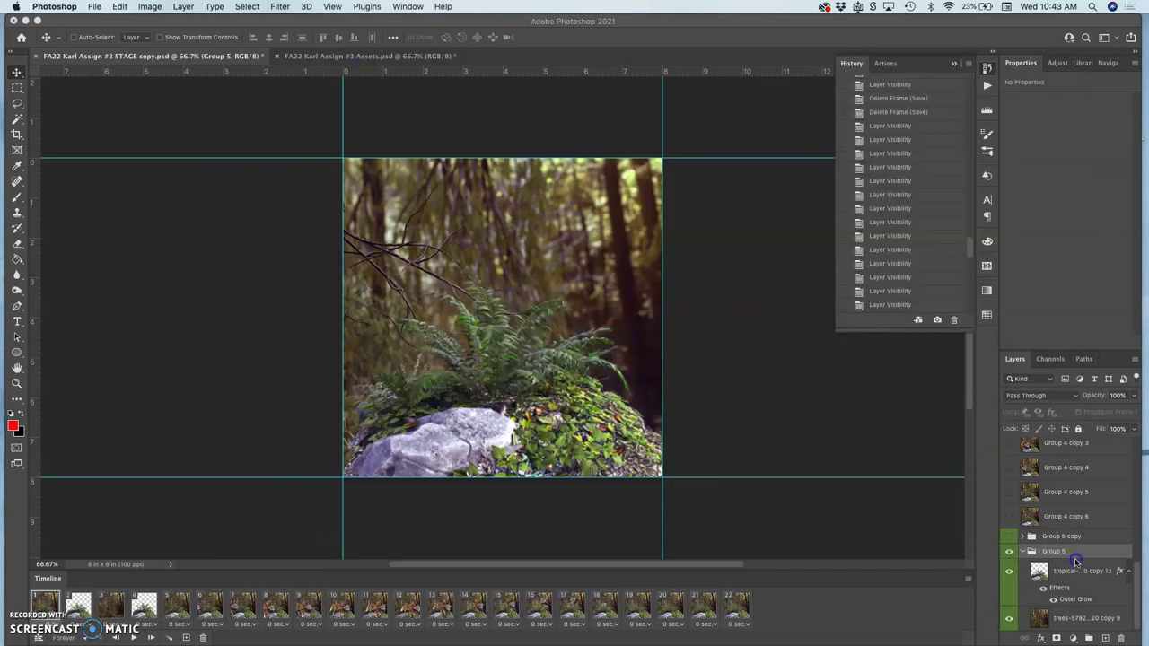
{"action": "left_click", "coordinate": [78, 604]}
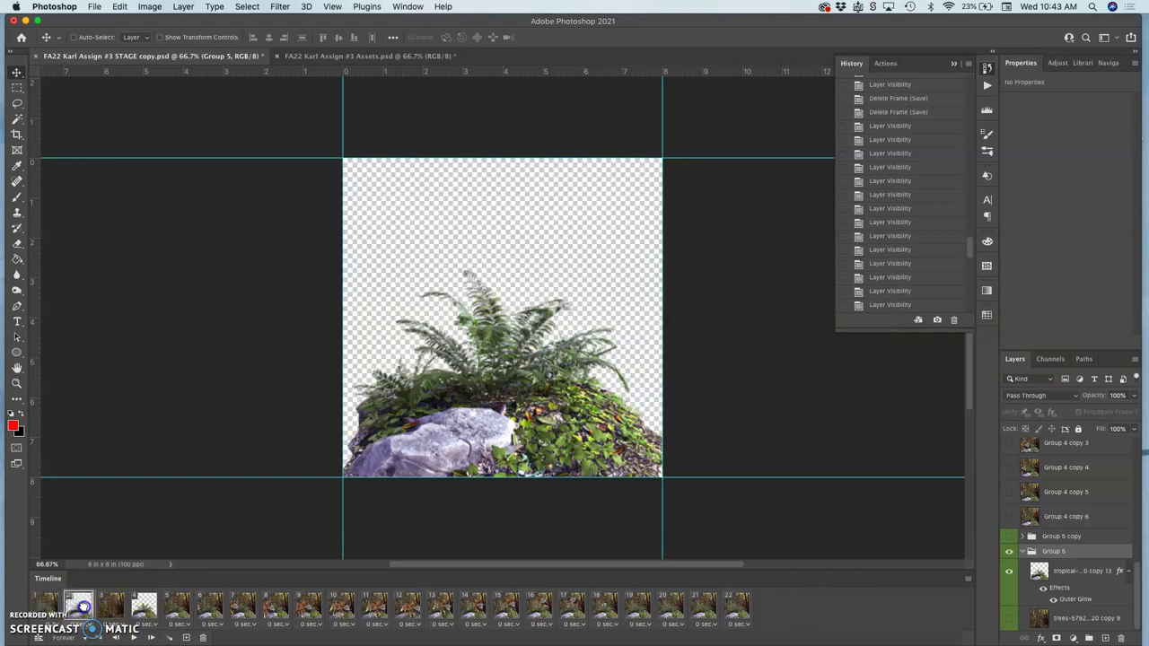
{"action": "left_click", "coordinate": [203, 637]}
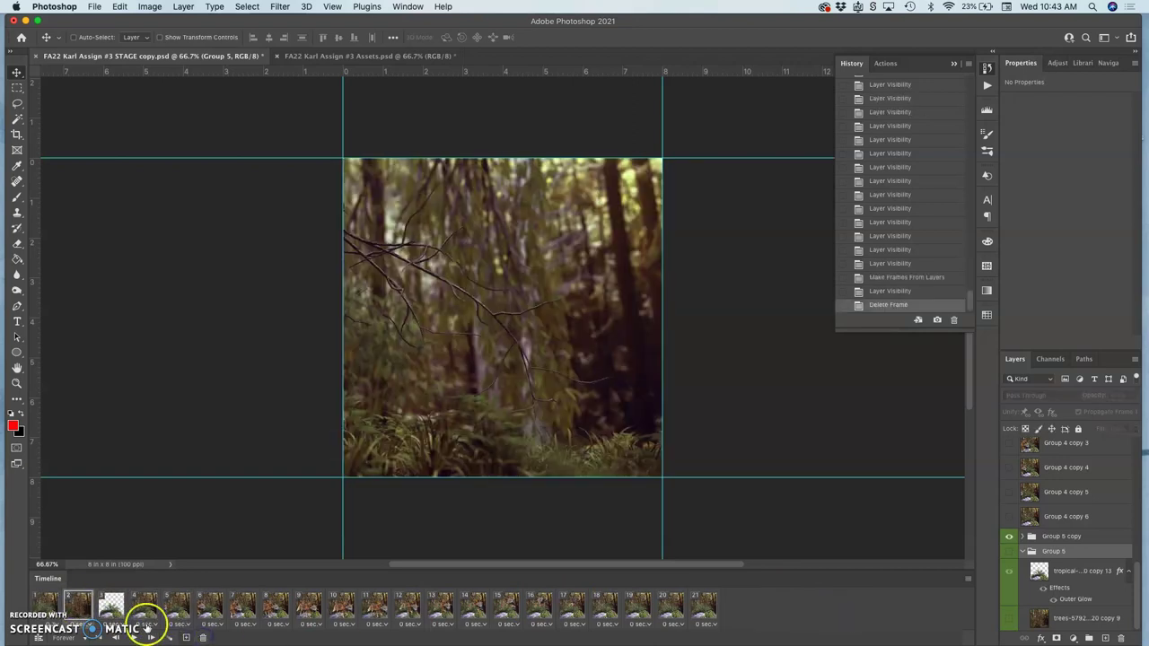
{"action": "left_click", "coordinate": [79, 605]}
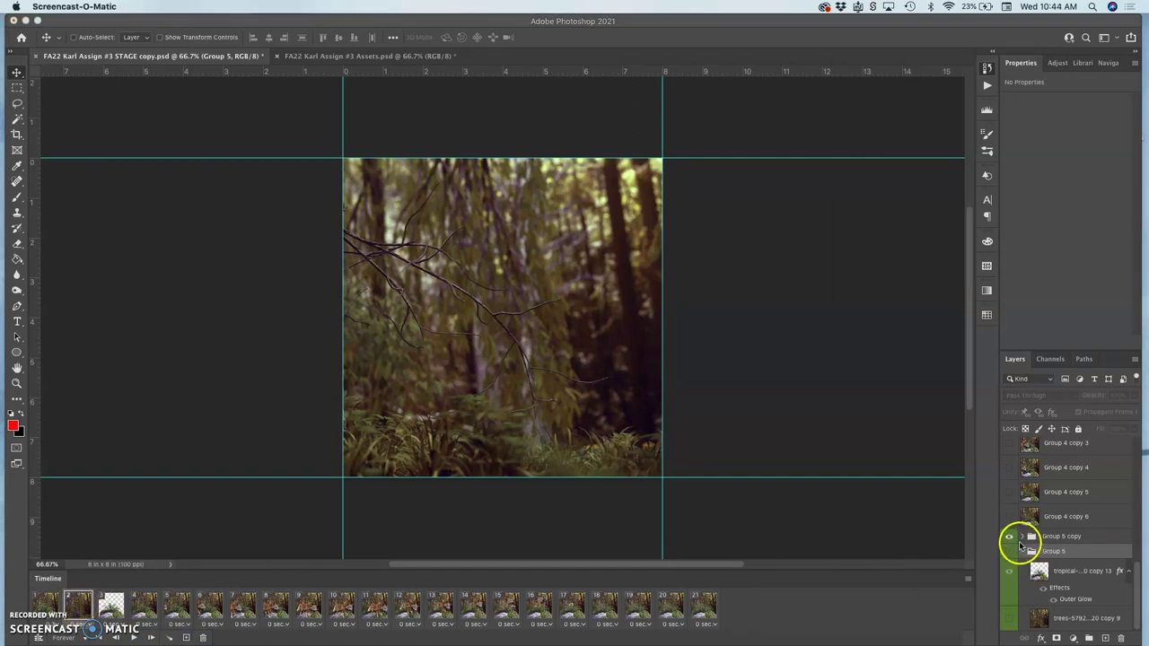
{"action": "left_click", "coordinate": [1021, 540]}
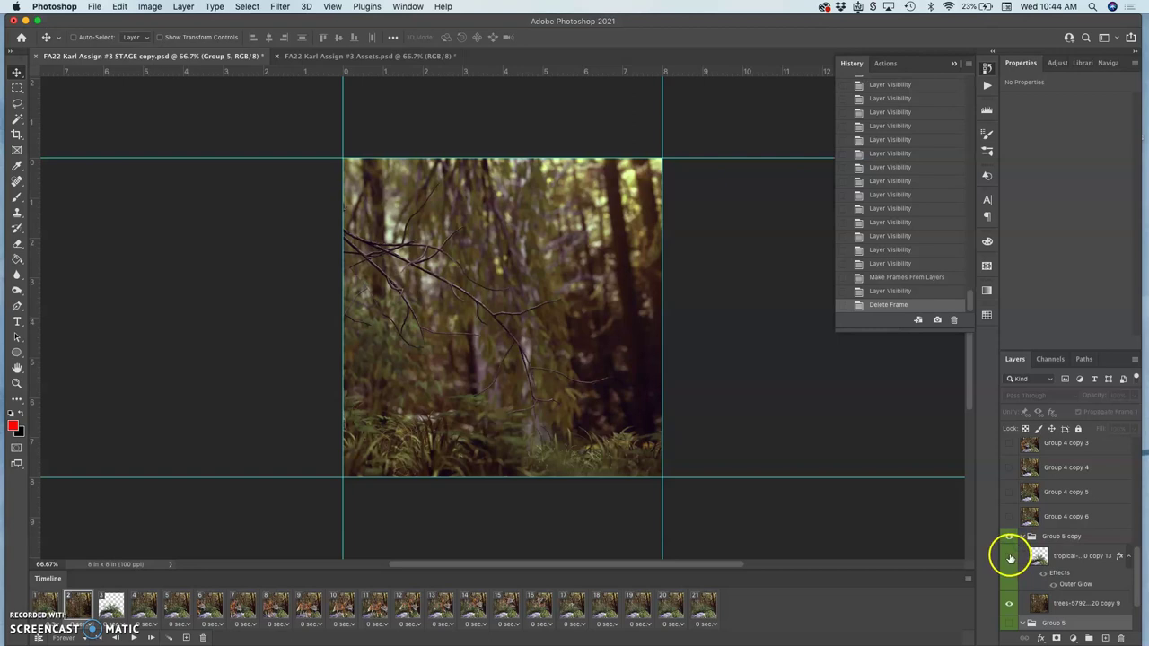
{"action": "left_click", "coordinate": [1009, 557]}
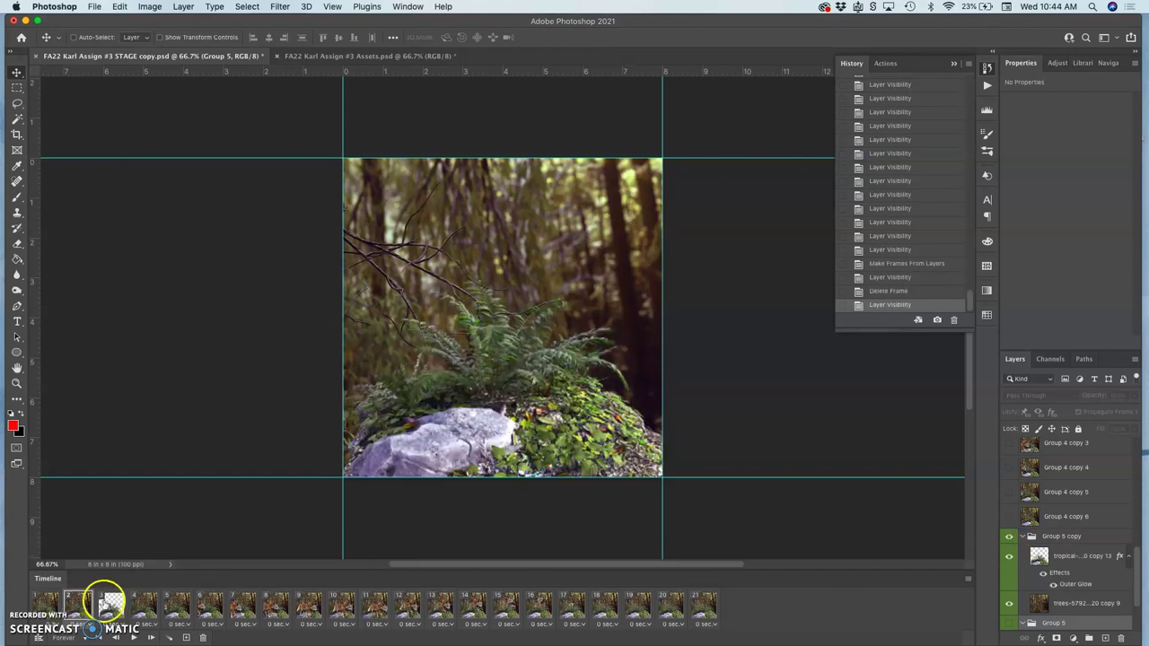
{"action": "left_click", "coordinate": [111, 607]}
{"action": "left_click_drag", "start_coordinate": [111, 607], "coordinate": [205, 637]}
{"action": "left_click", "coordinate": [47, 604]}
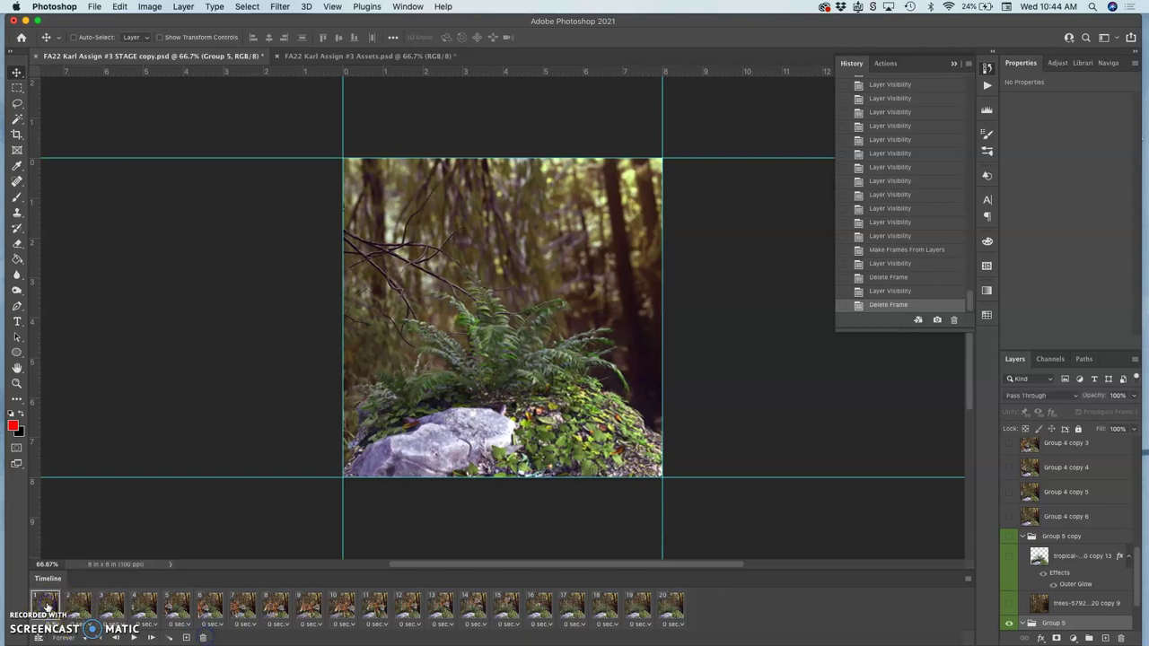
{"action": "left_click", "coordinate": [78, 606]}
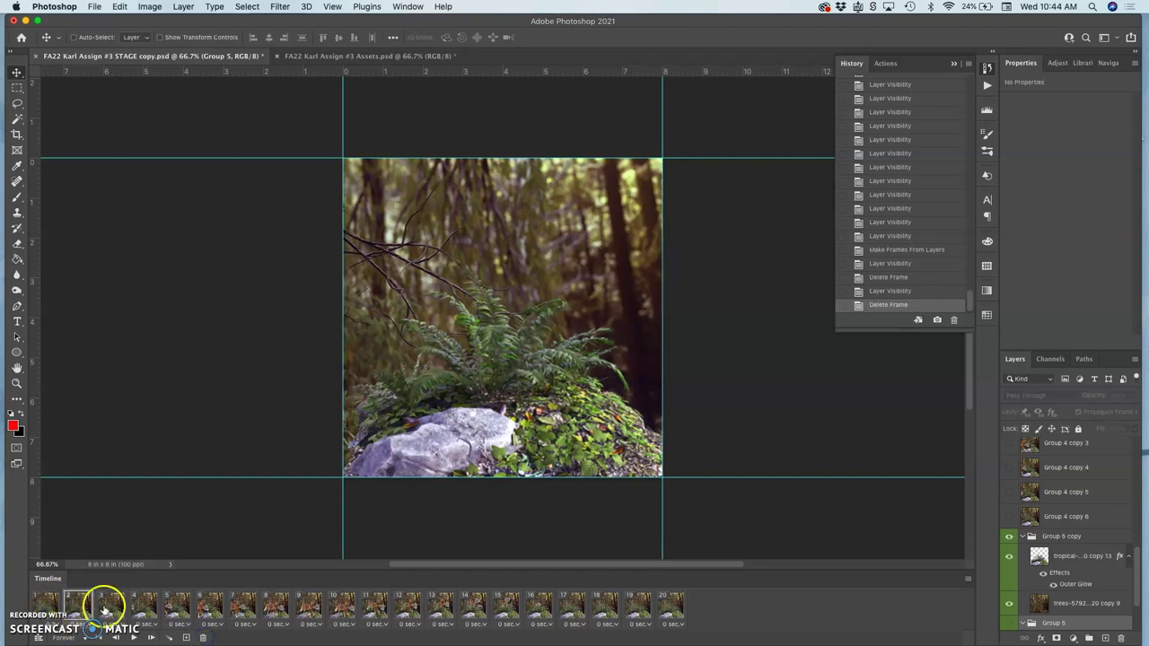
{"action": "left_click", "coordinate": [49, 611]}
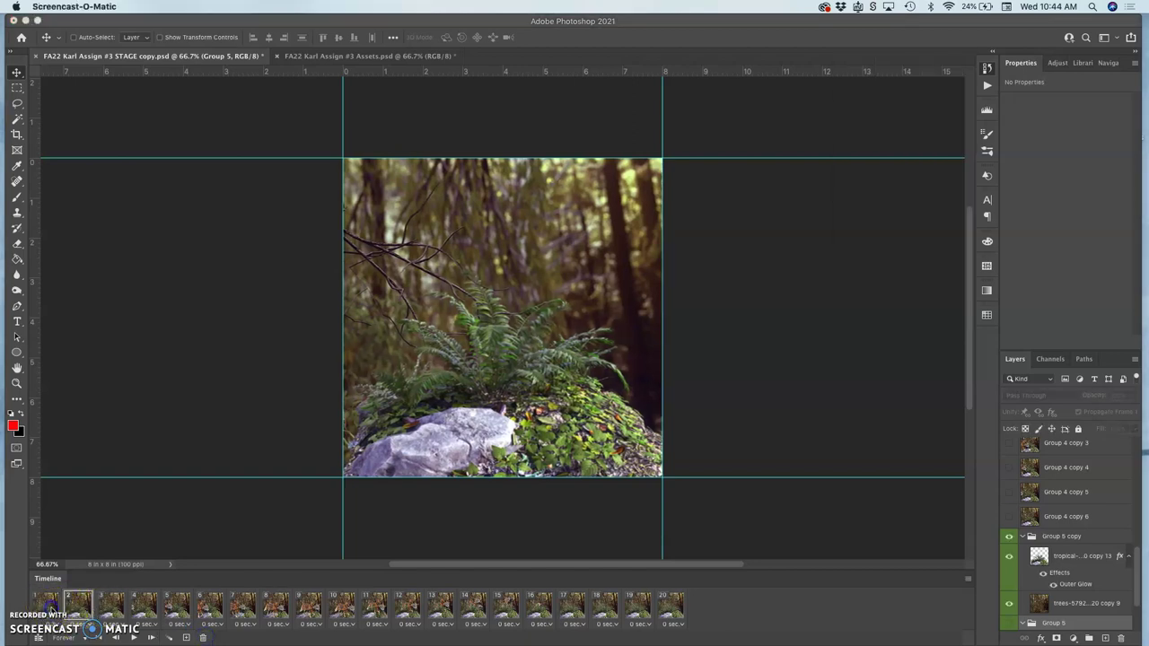
{"action": "left_click", "coordinate": [49, 603]}
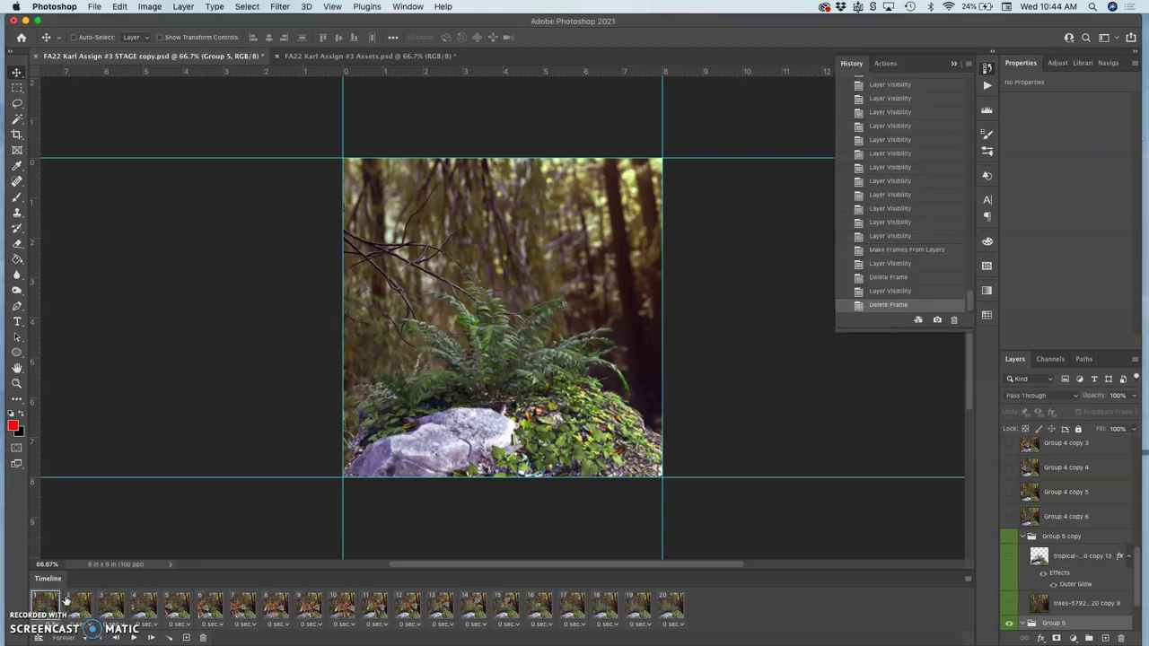
{"action": "left_click", "coordinate": [669, 605]}
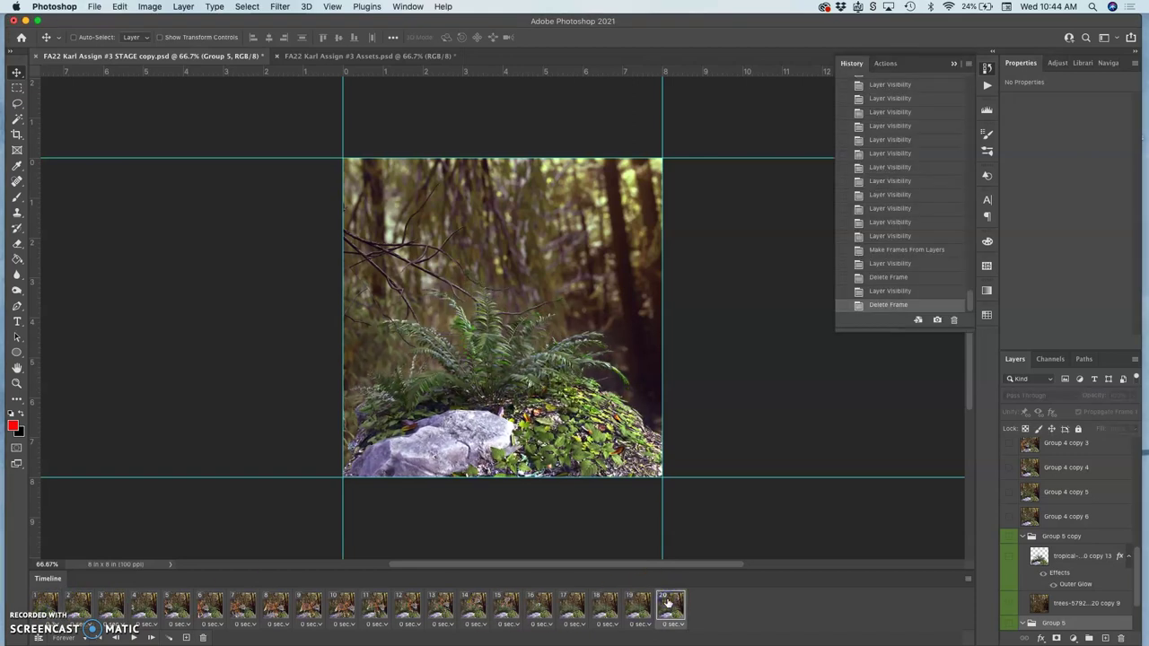
{"action": "left_click", "coordinate": [50, 602]}
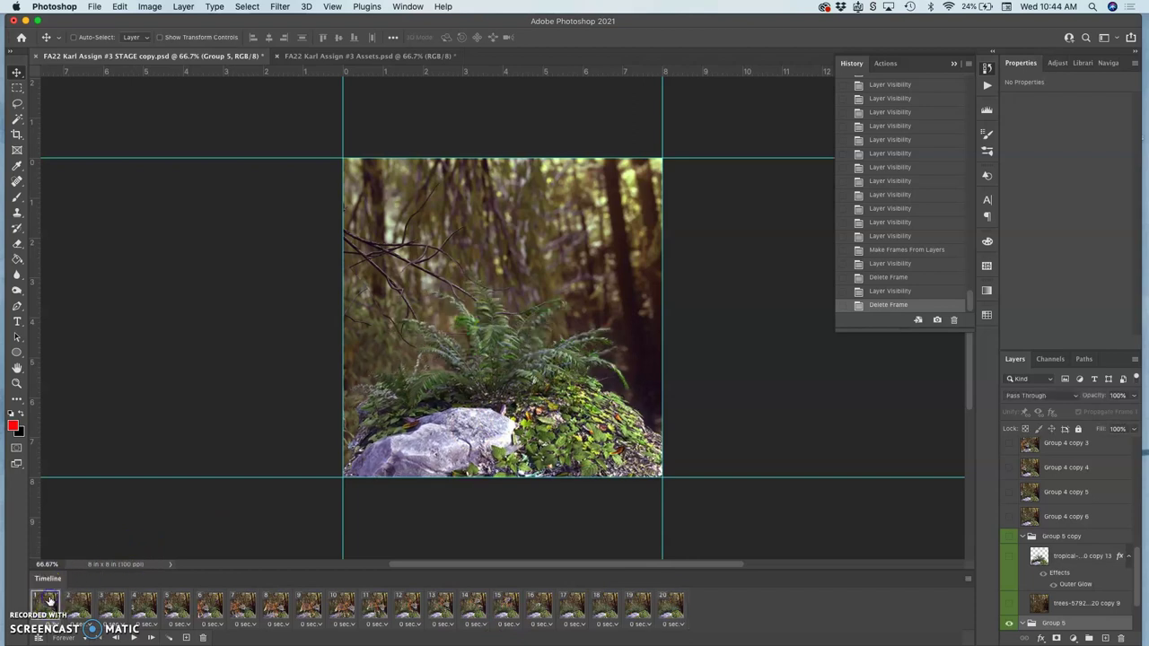
{"action": "left_click", "coordinate": [80, 602]}
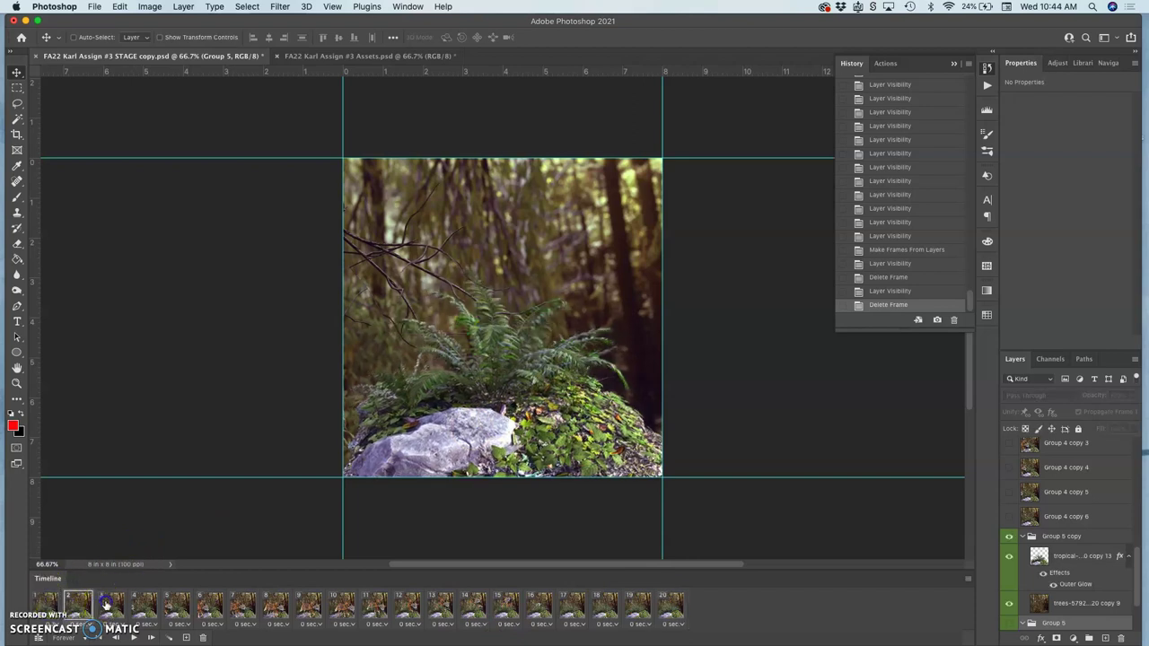
{"action": "left_click", "coordinate": [106, 604]}
{"action": "left_click", "coordinate": [141, 604]}
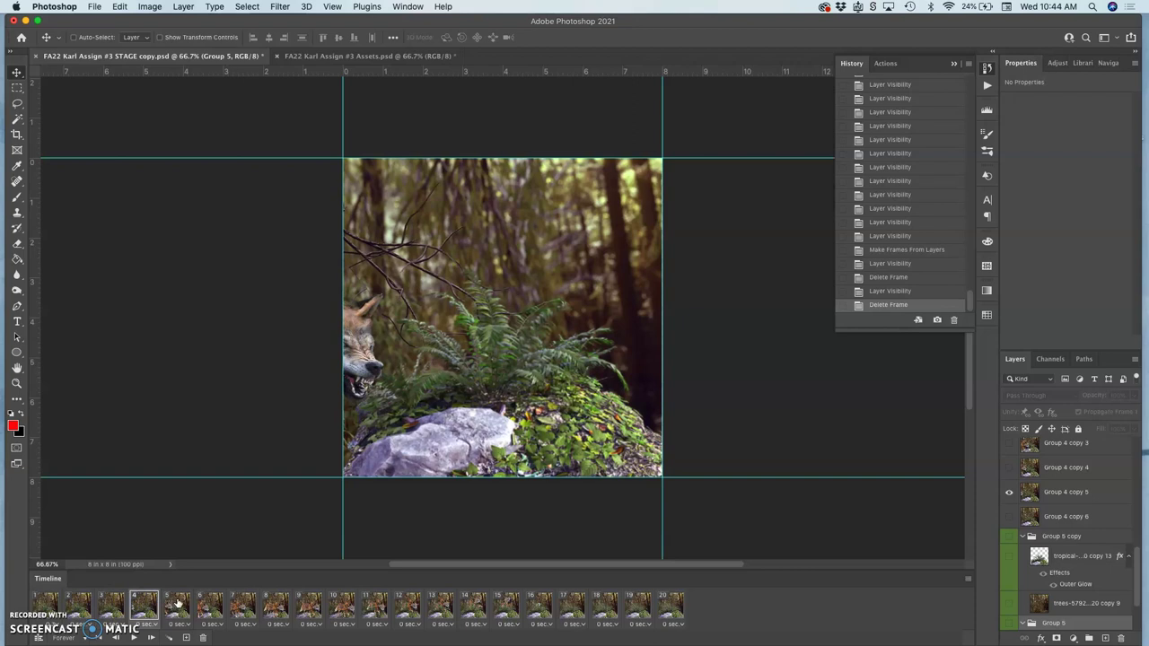
{"action": "left_click", "coordinate": [178, 604]}
{"action": "left_click", "coordinate": [49, 602]}
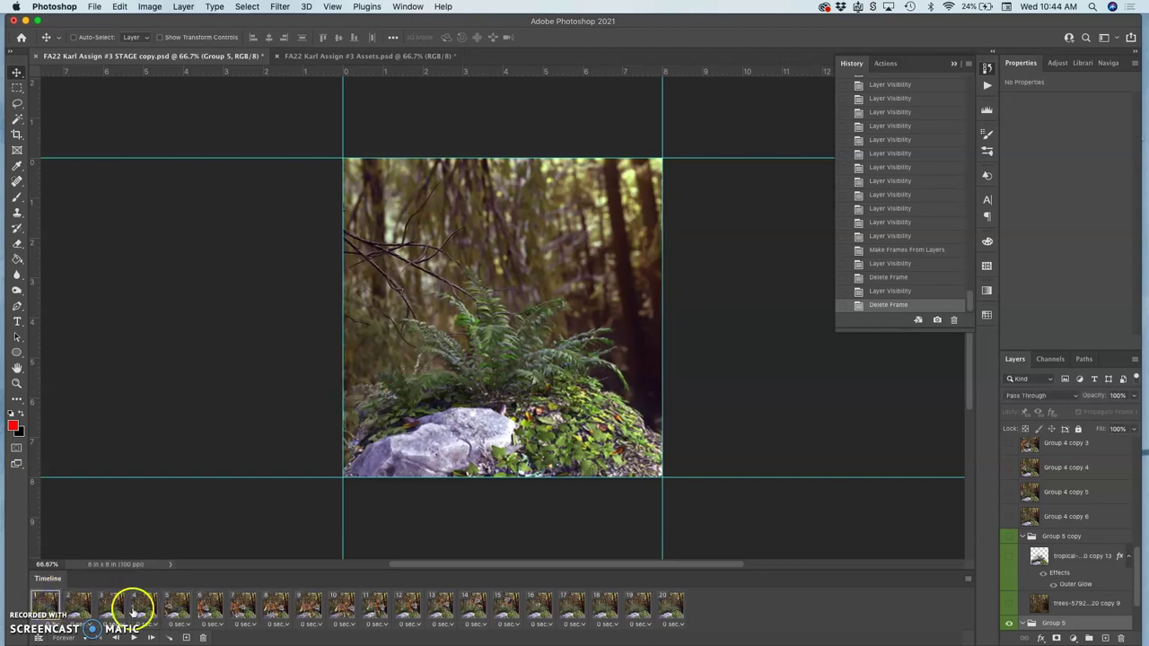
{"action": "left_click", "coordinate": [666, 603], "text": "shift"}
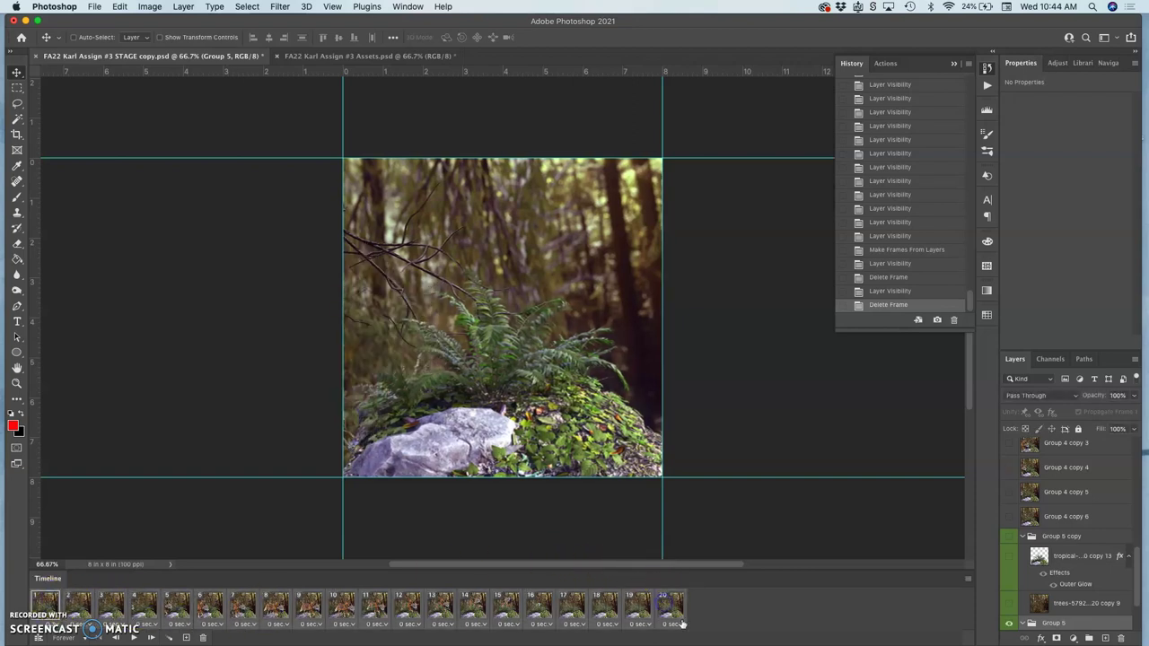
Step: Set a custom 0.3-second delay on all 20 frames, play the animation, and hide guides
{"action": "left_click", "coordinate": [681, 623]}
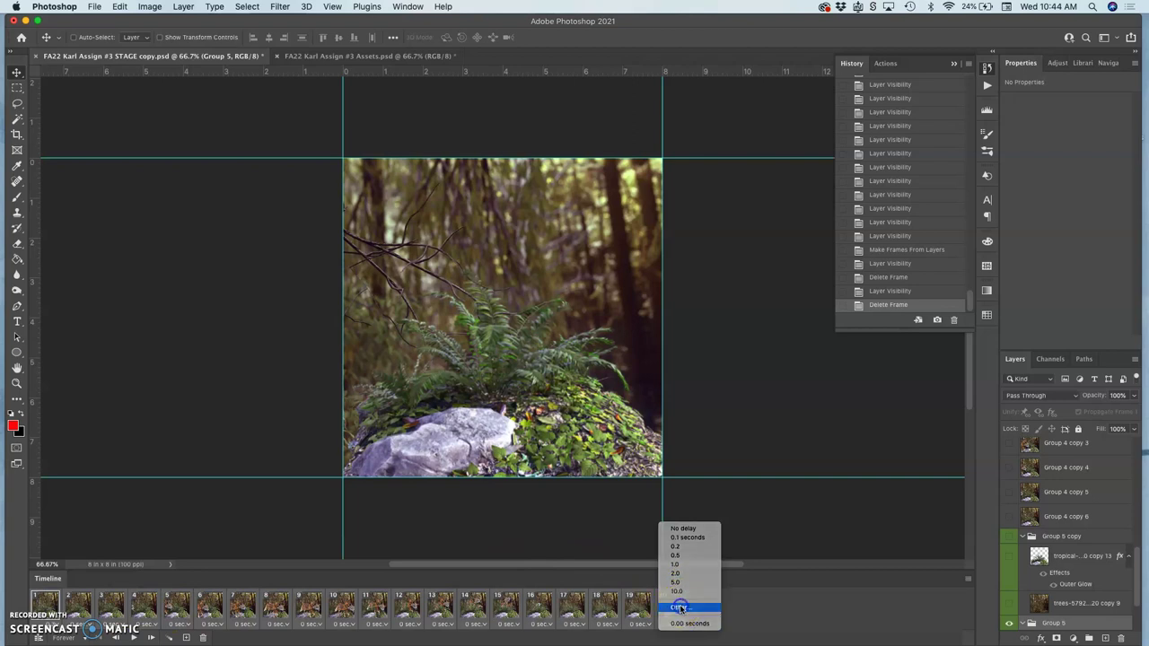
{"action": "left_click", "coordinate": [680, 608]}
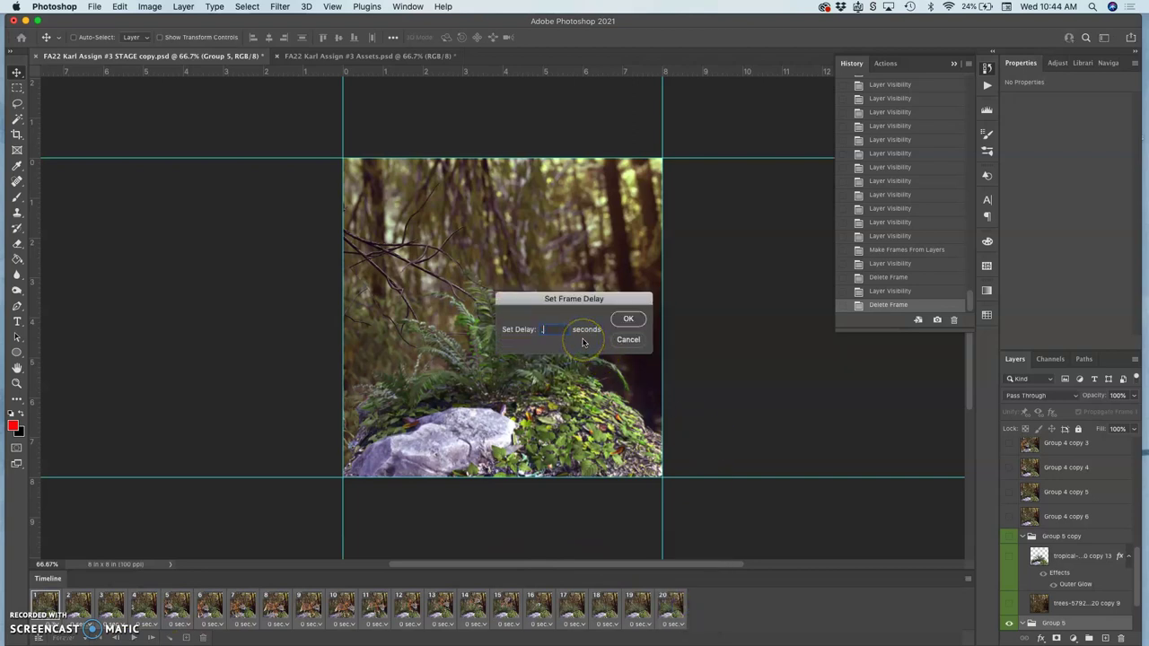
{"action": "left_click", "coordinate": [627, 317]}
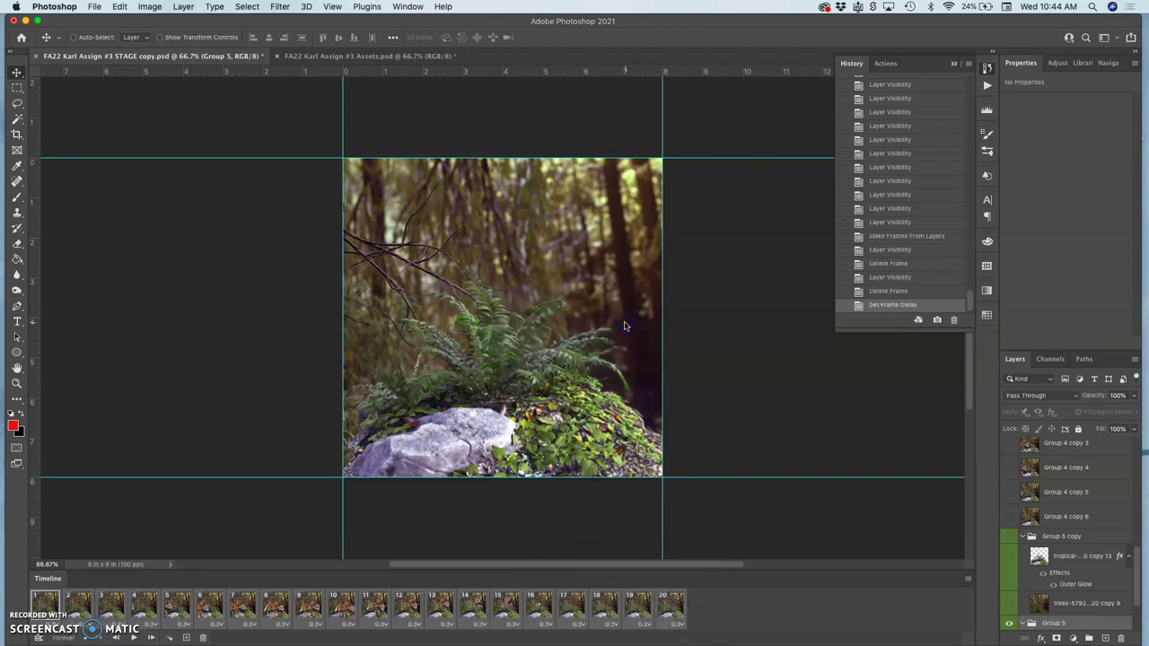
{"action": "left_click", "coordinate": [135, 638]}
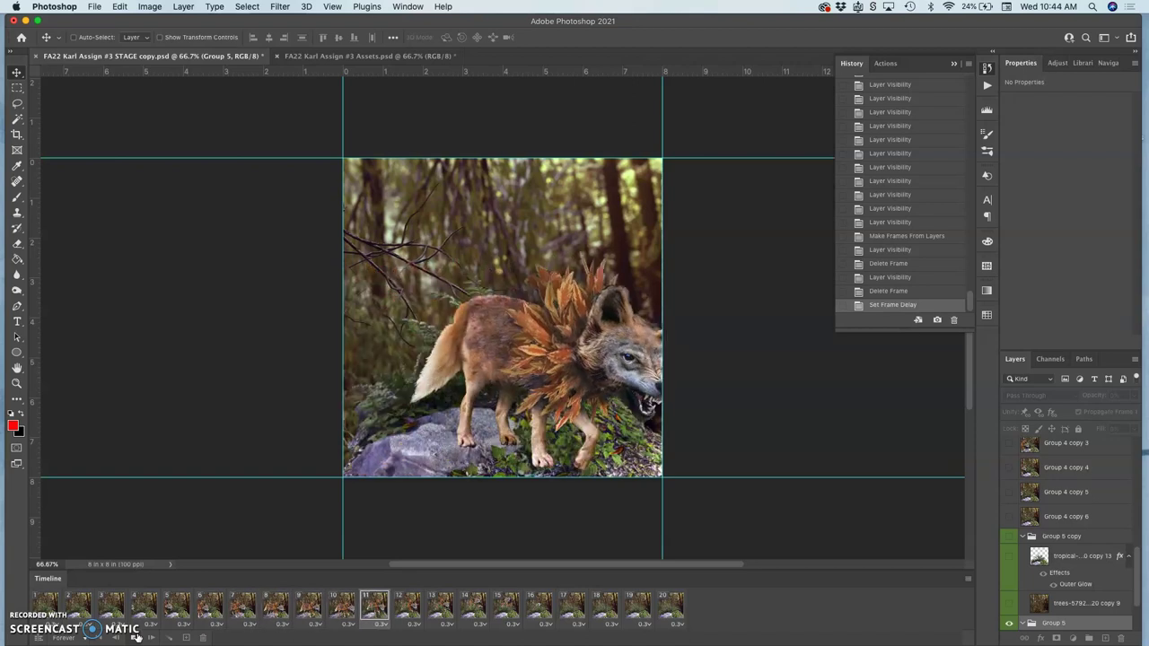
{"action": "key", "text": "super+semicolon"}
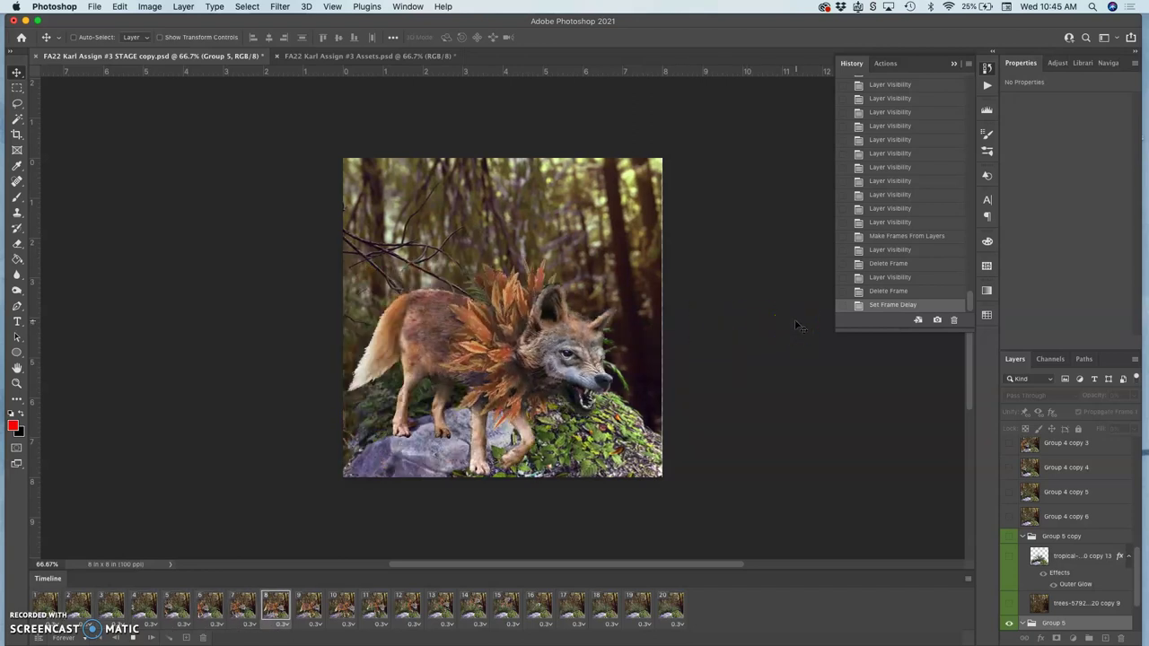
Step: Revert to the Delete Frame history state and delete frames 2–20, leaving one frame
{"action": "left_click", "coordinate": [889, 291]}
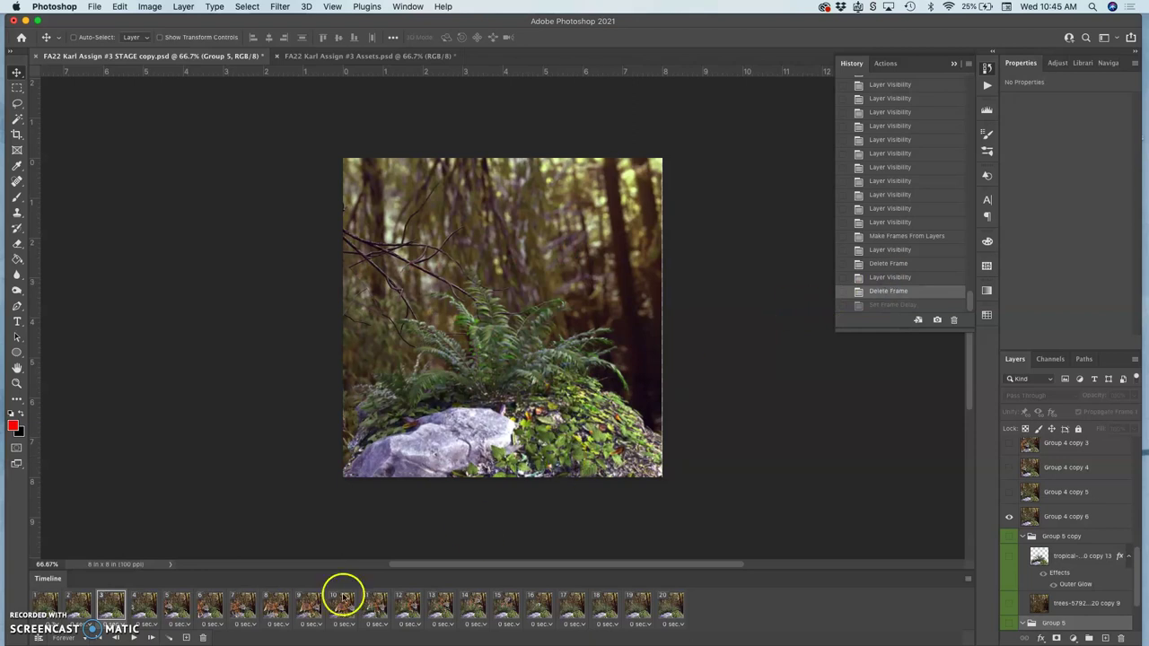
{"action": "left_click", "coordinate": [40, 604]}
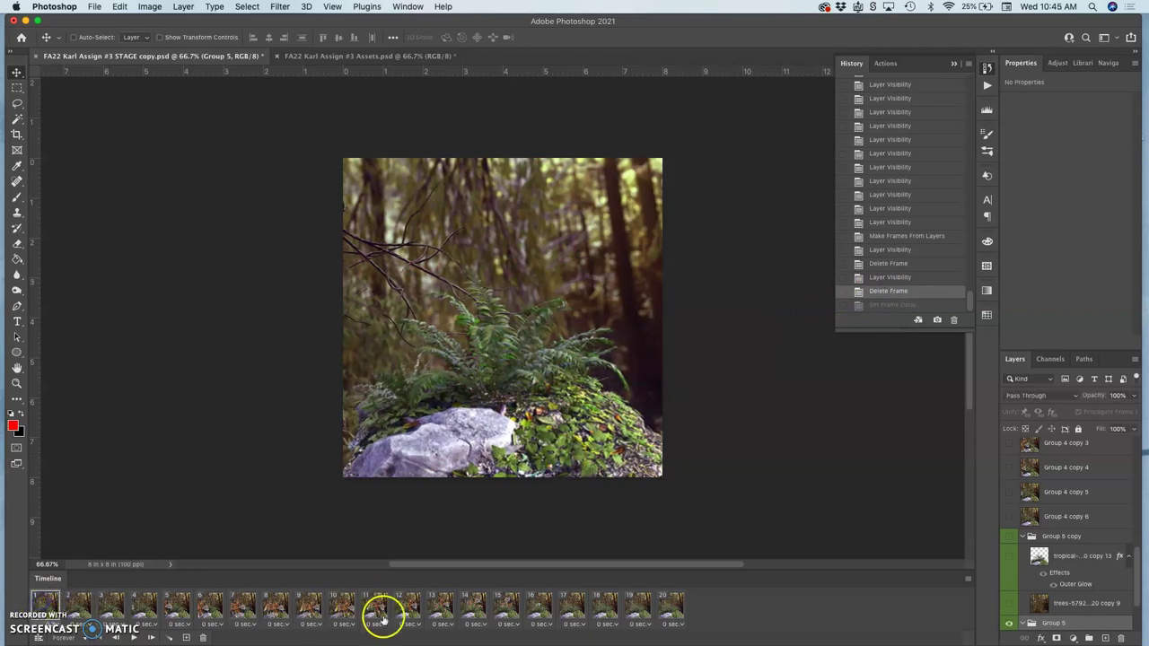
{"action": "left_click", "coordinate": [666, 608], "text": "shift"}
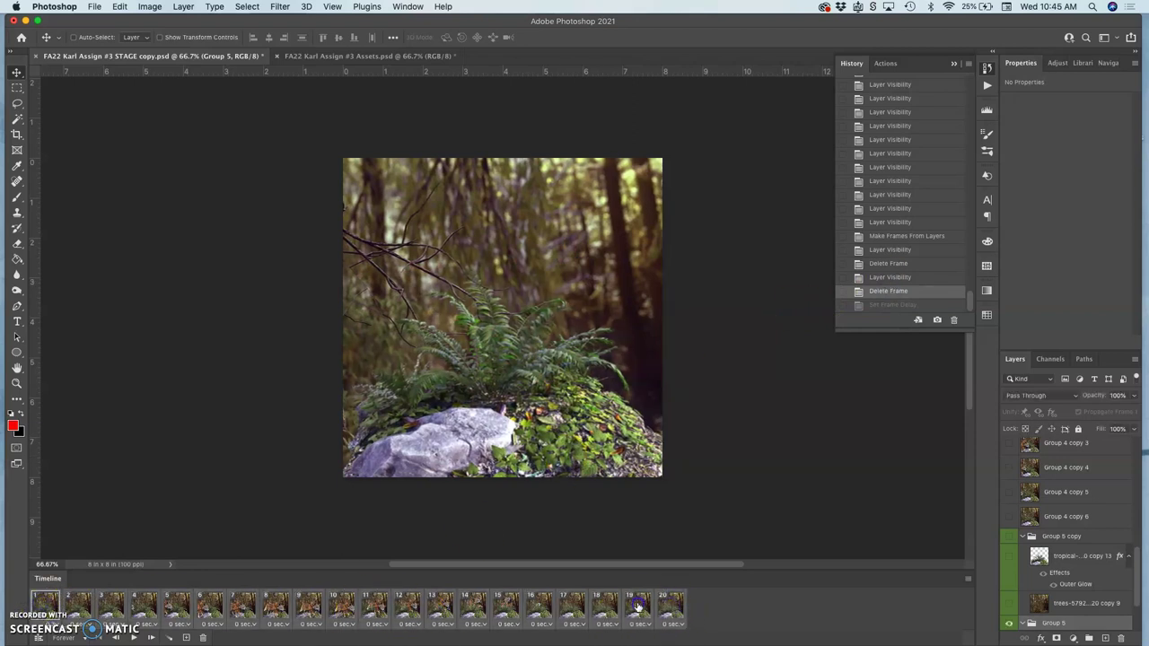
{"action": "left_click", "coordinate": [208, 635]}
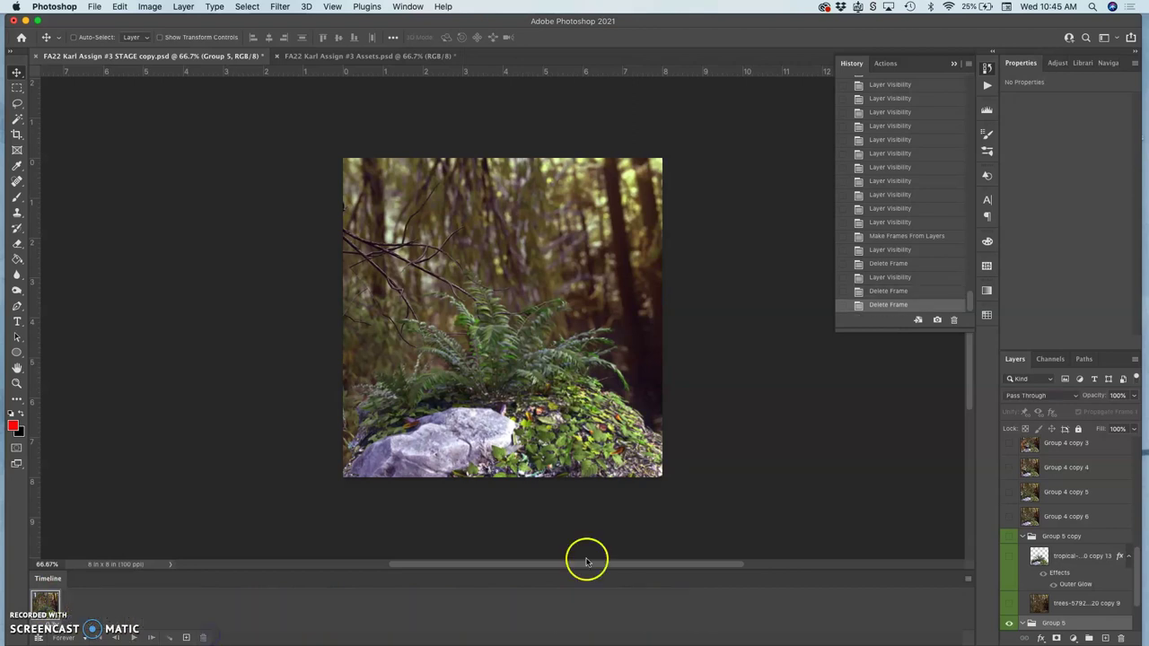
{"action": "scroll", "coordinate": [1073, 593], "scroll_direction": "down", "scroll_amount": 2}
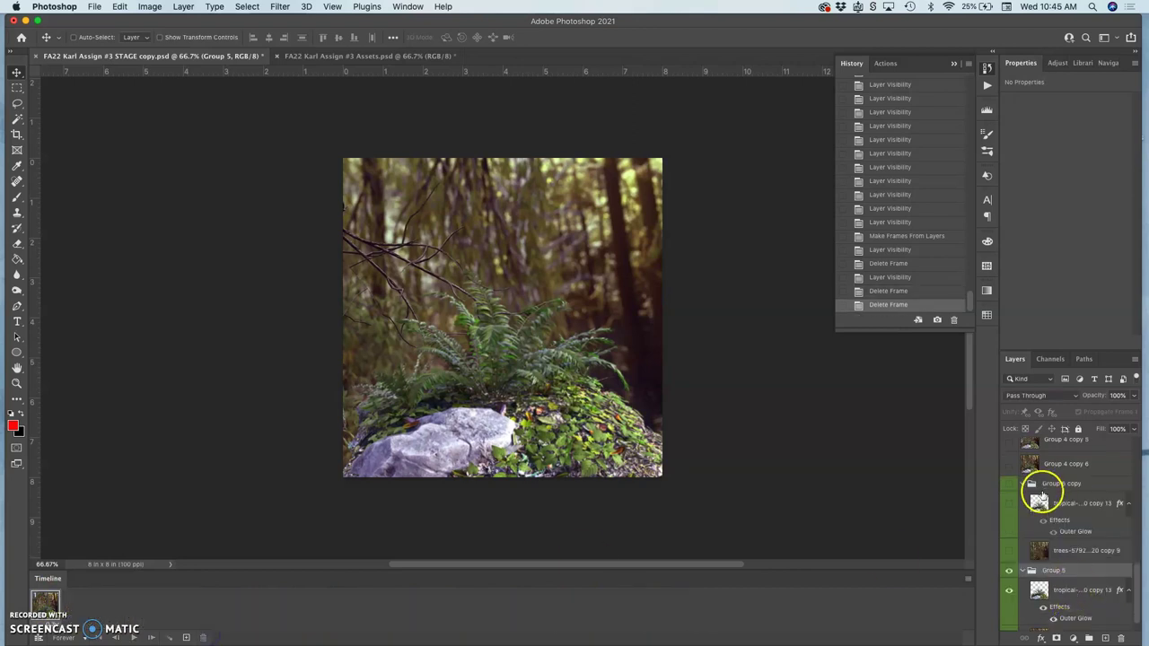
Step: Merge the Group 5 copy group into one layer, undoing the extra Group 5 merge
{"action": "right_click", "coordinate": [1044, 485]}
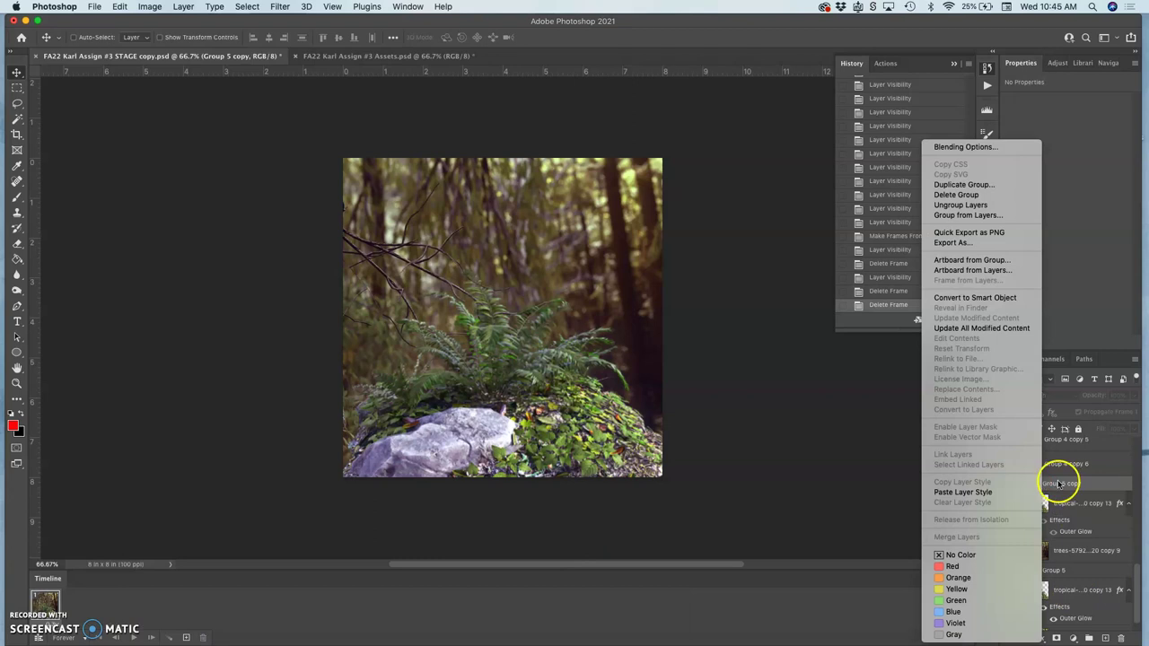
{"action": "left_click", "coordinate": [1033, 480]}
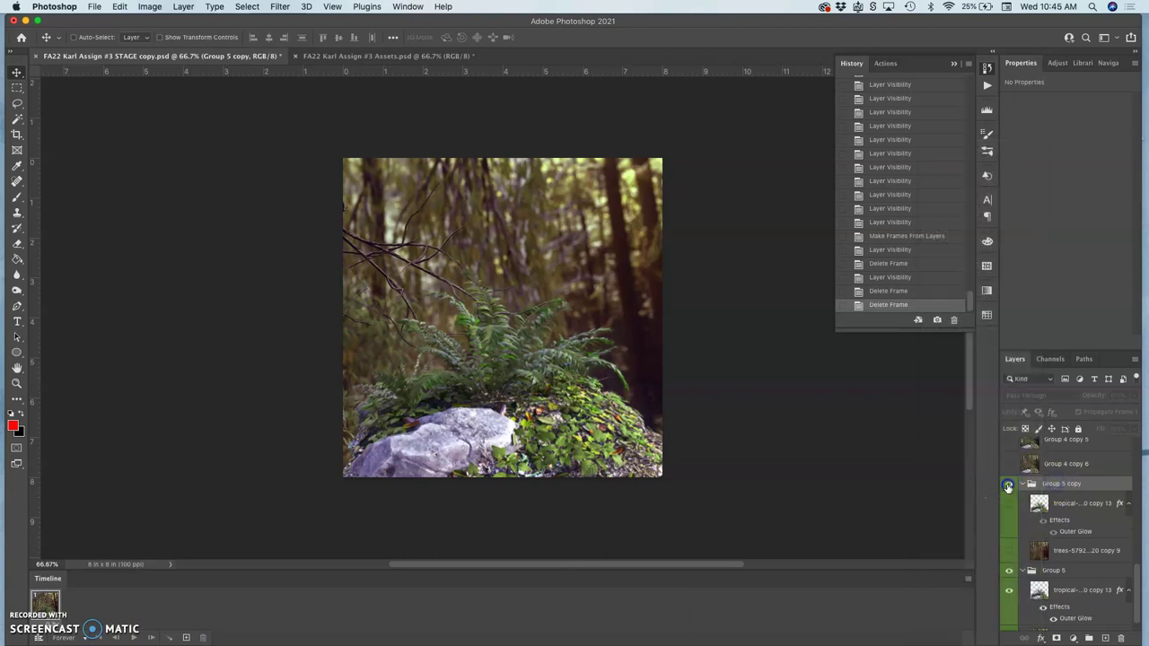
{"action": "left_click", "coordinate": [1008, 486]}
{"action": "right_click", "coordinate": [1050, 478]}
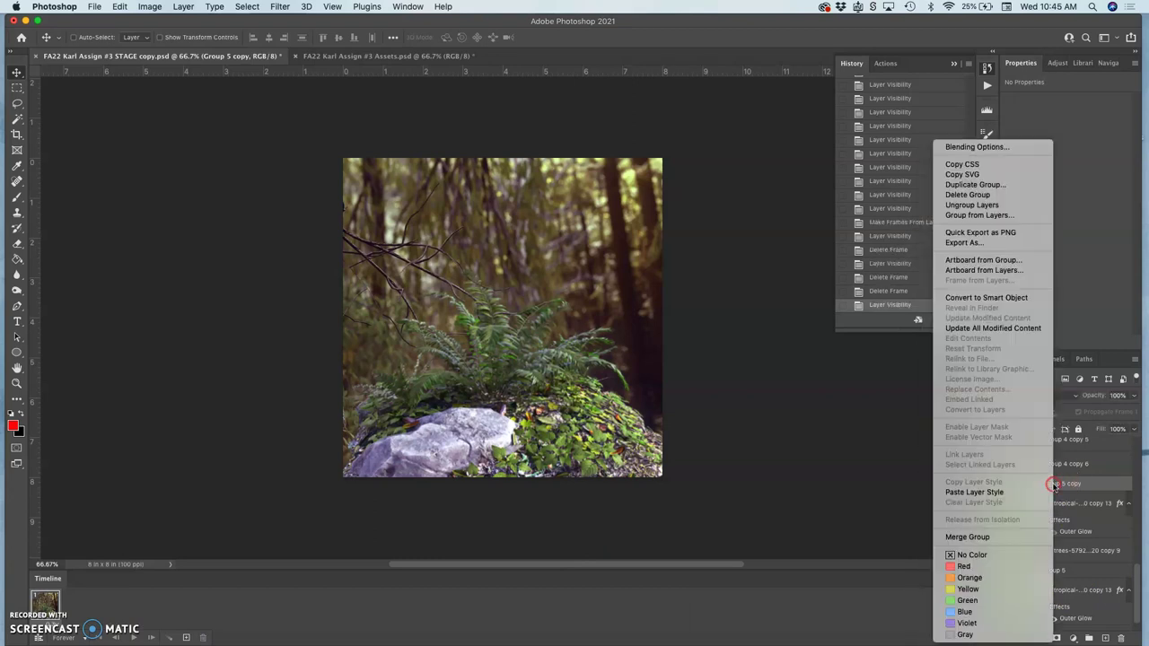
{"action": "left_click", "coordinate": [988, 537]}
{"action": "right_click", "coordinate": [1051, 554]}
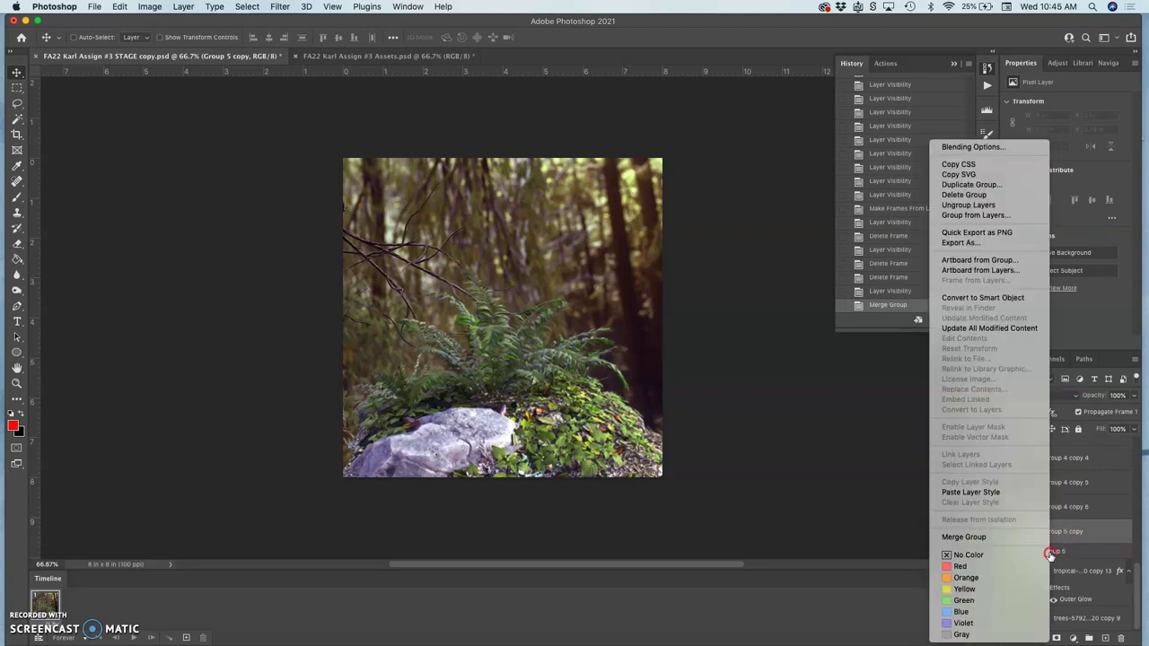
{"action": "left_click", "coordinate": [992, 537]}
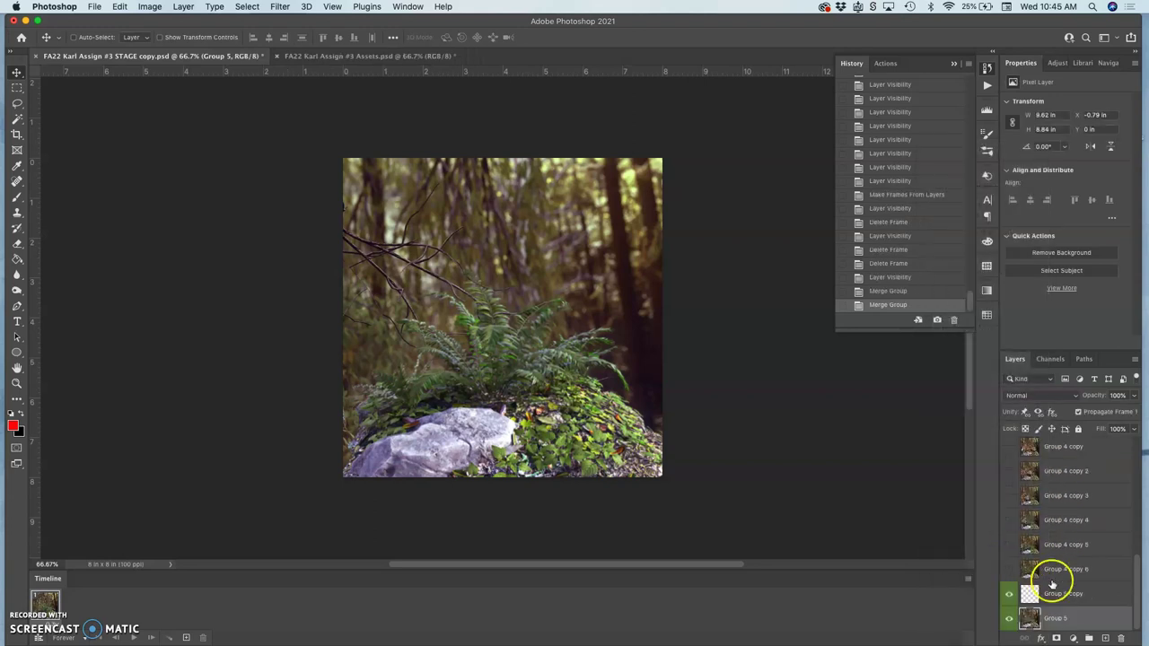
{"action": "left_click", "coordinate": [1050, 595]}
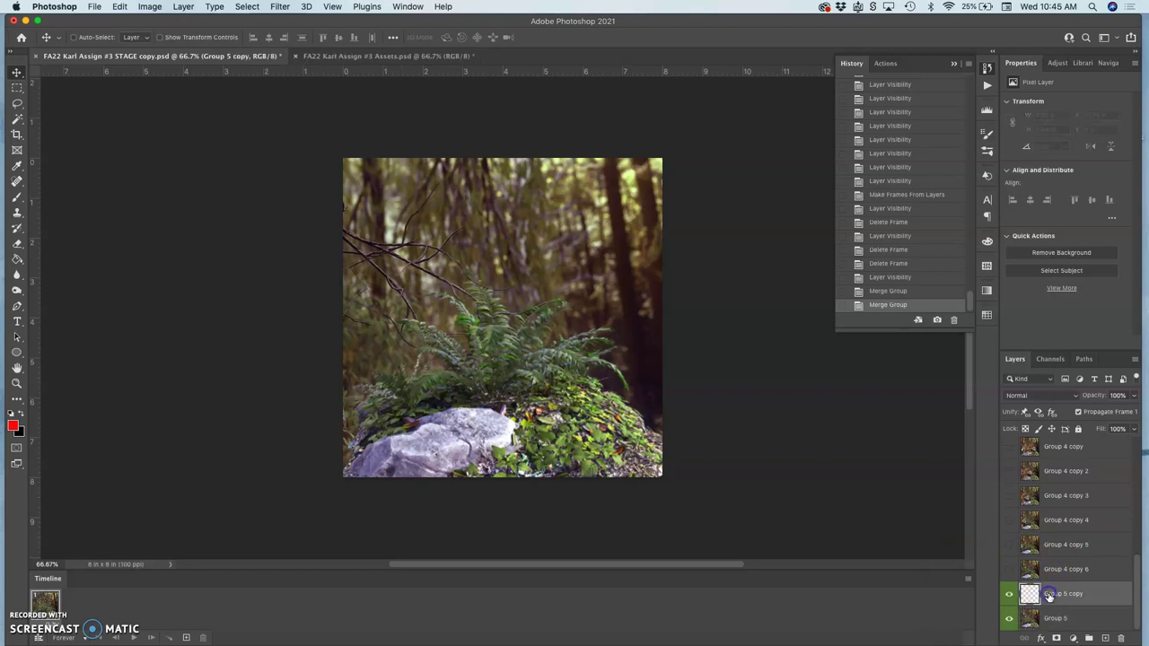
{"action": "key", "text": "super+z"}
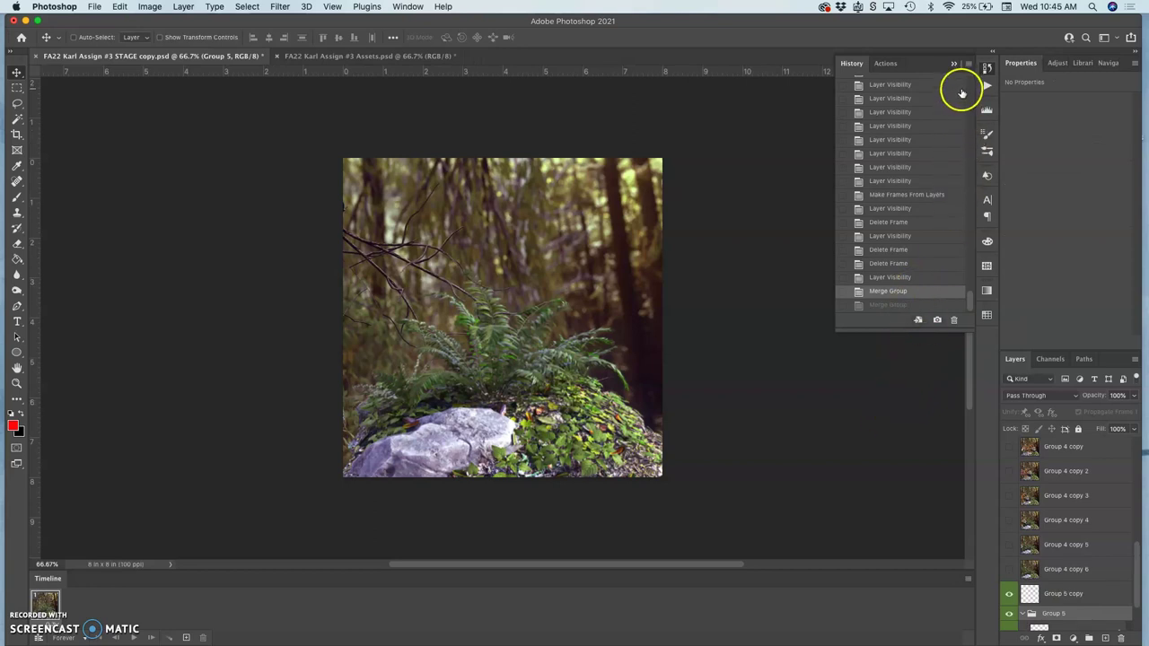
Step: Step history back to before frames were made and merge Group 5 copy into one layer
{"action": "left_click", "coordinate": [899, 182]}
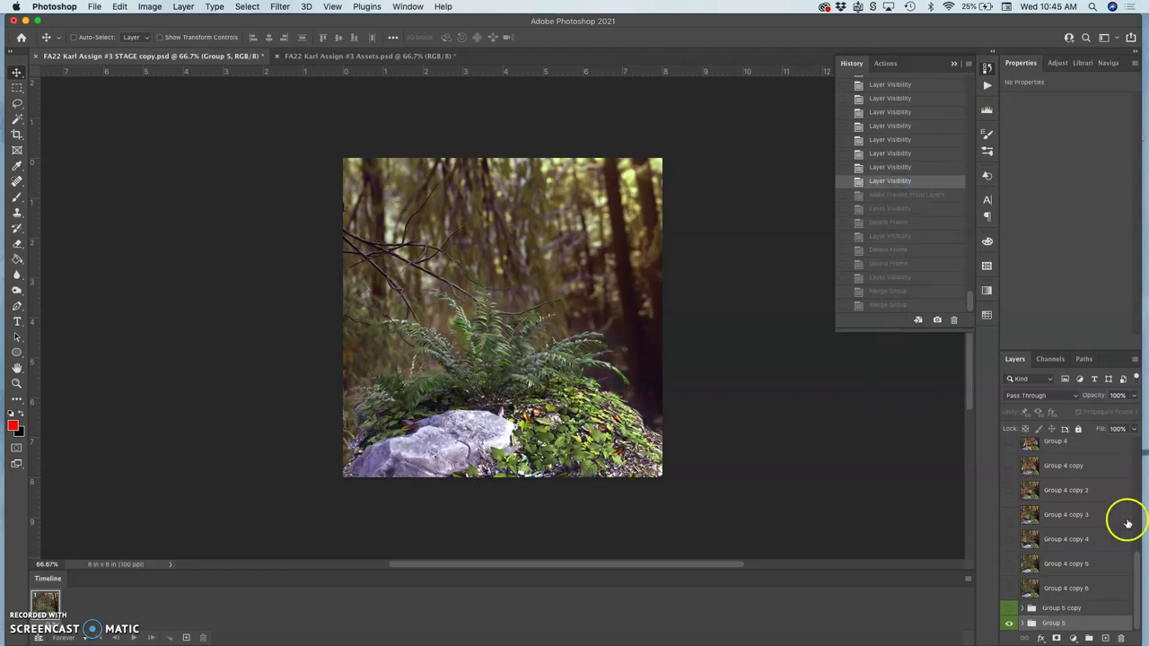
{"action": "left_click", "coordinate": [1022, 608]}
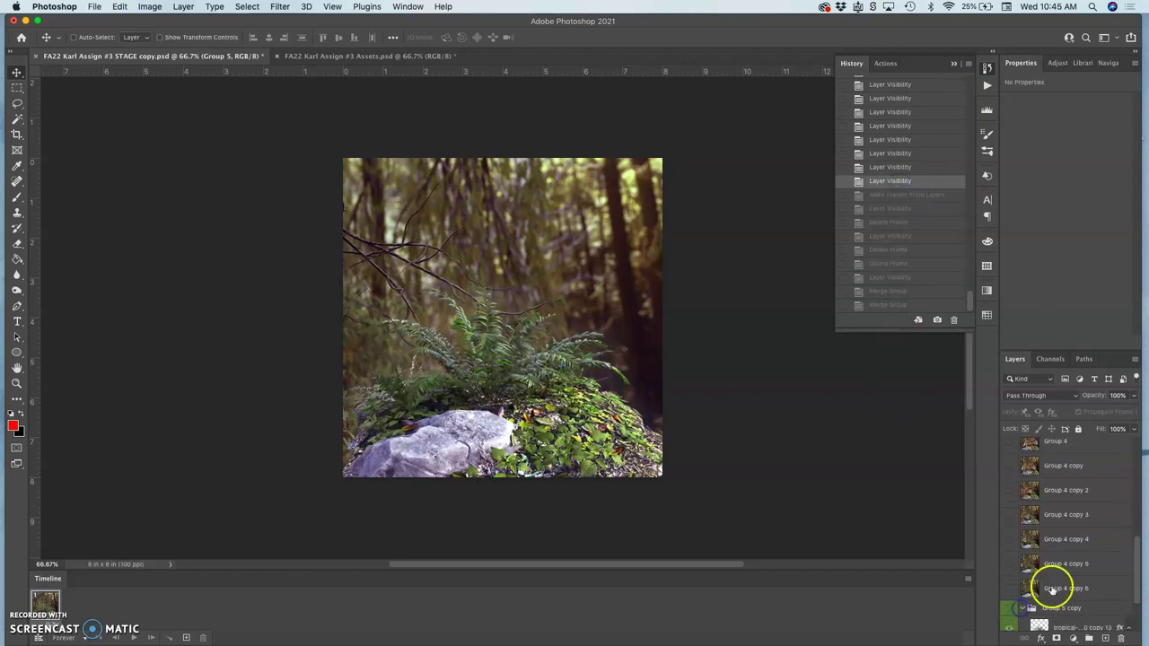
{"action": "left_click", "coordinate": [1023, 536]}
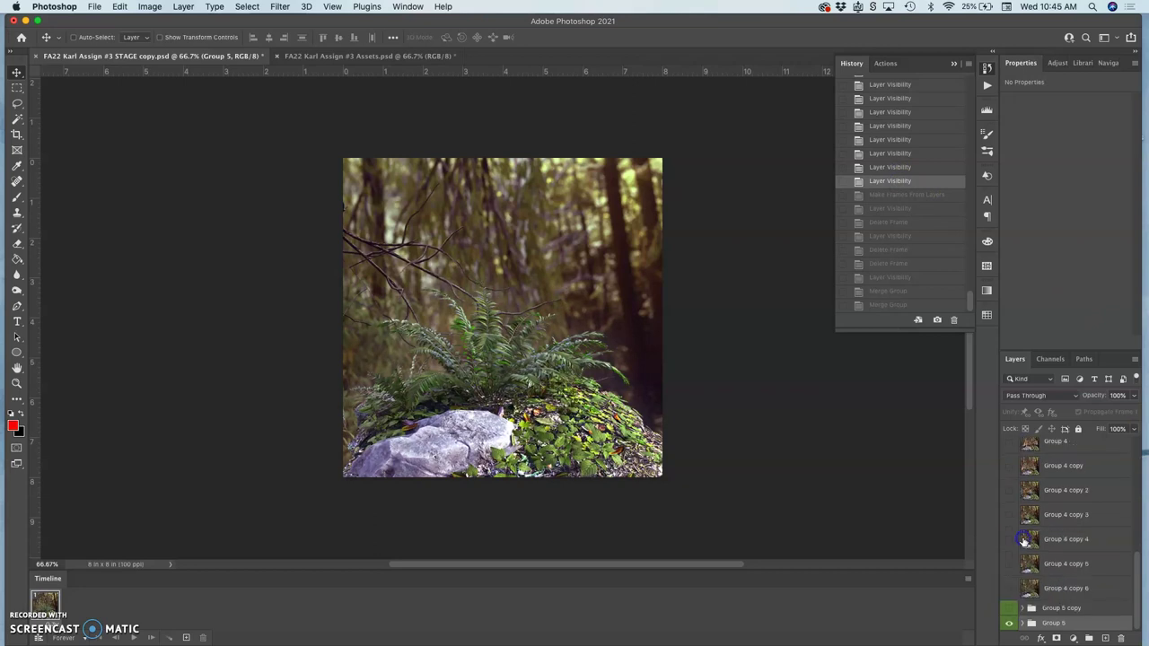
{"action": "left_click", "coordinate": [1012, 600]}
{"action": "right_click", "coordinate": [1053, 607]}
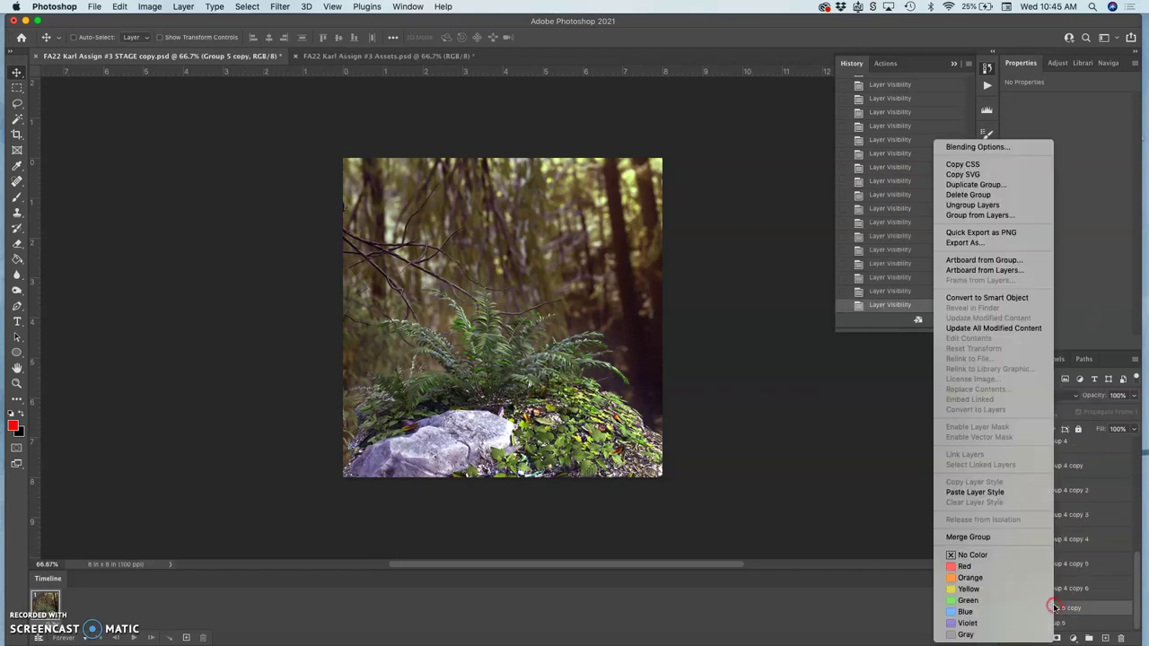
{"action": "left_click", "coordinate": [992, 537]}
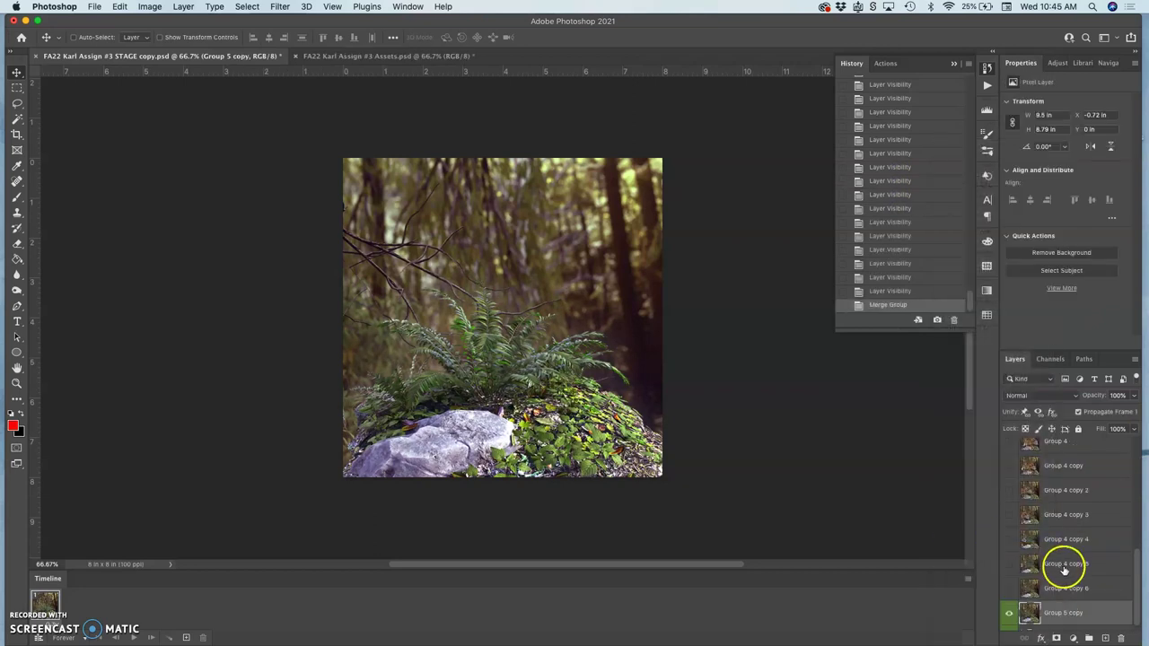
Step: Show Group 5 and merge it into a single pixel layer
{"action": "left_click", "coordinate": [1011, 604]}
{"action": "right_click", "coordinate": [1040, 623]}
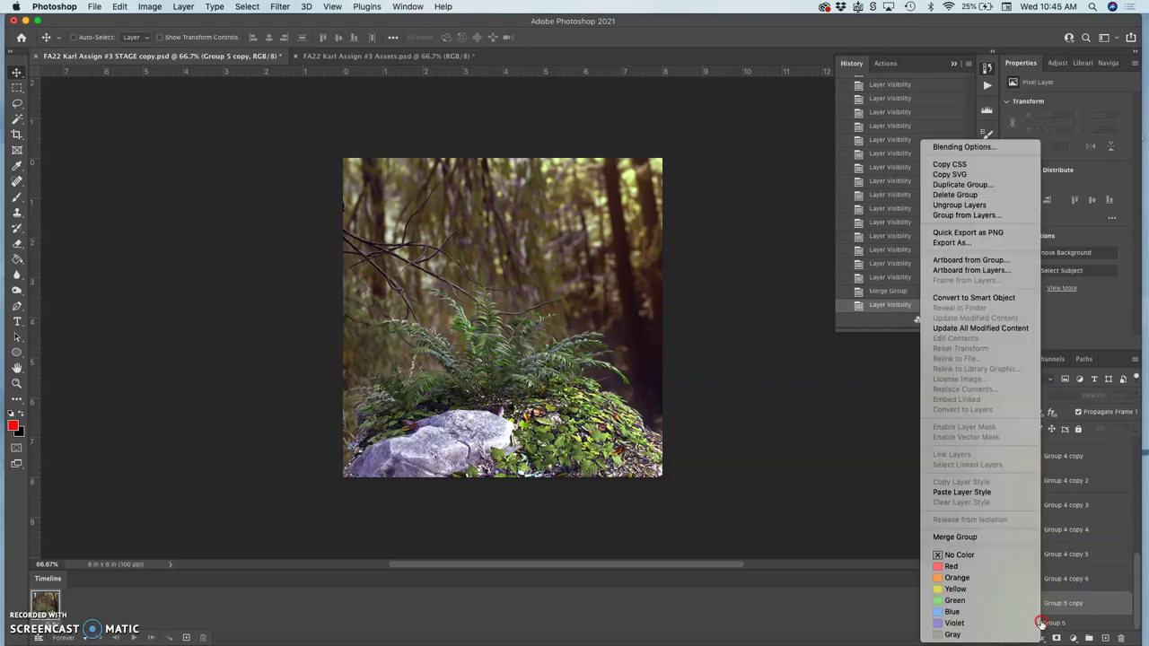
{"action": "left_click", "coordinate": [980, 537]}
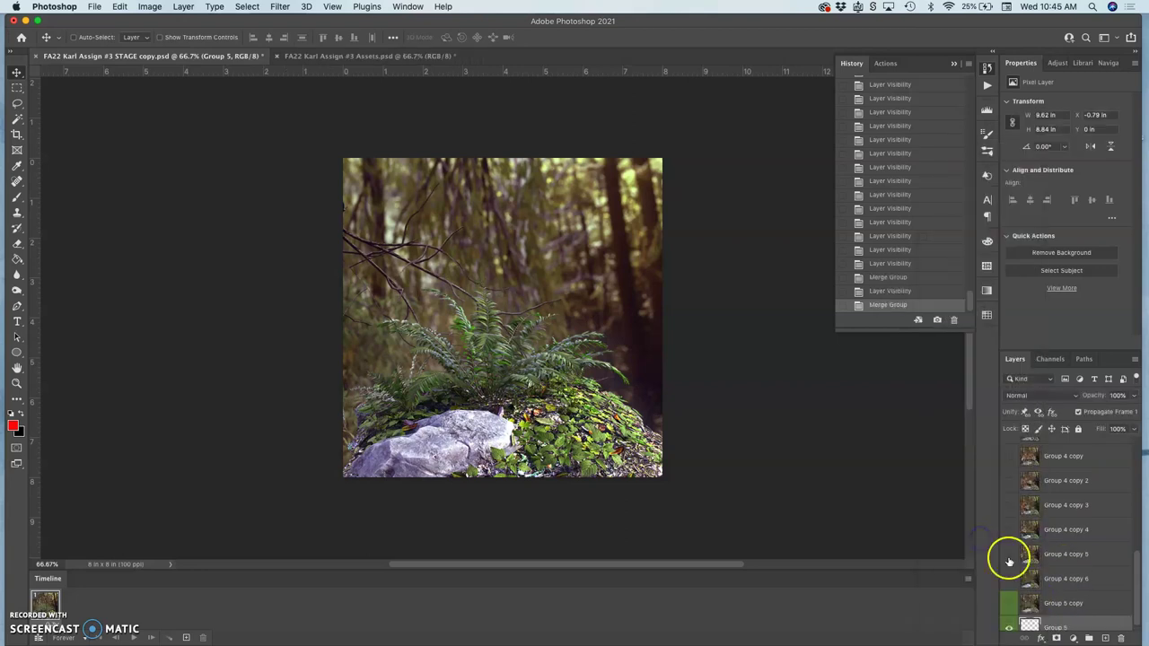
Step: Toggle Group 5's visibility and hide the three tropical layers
{"action": "left_click", "coordinate": [1009, 619]}
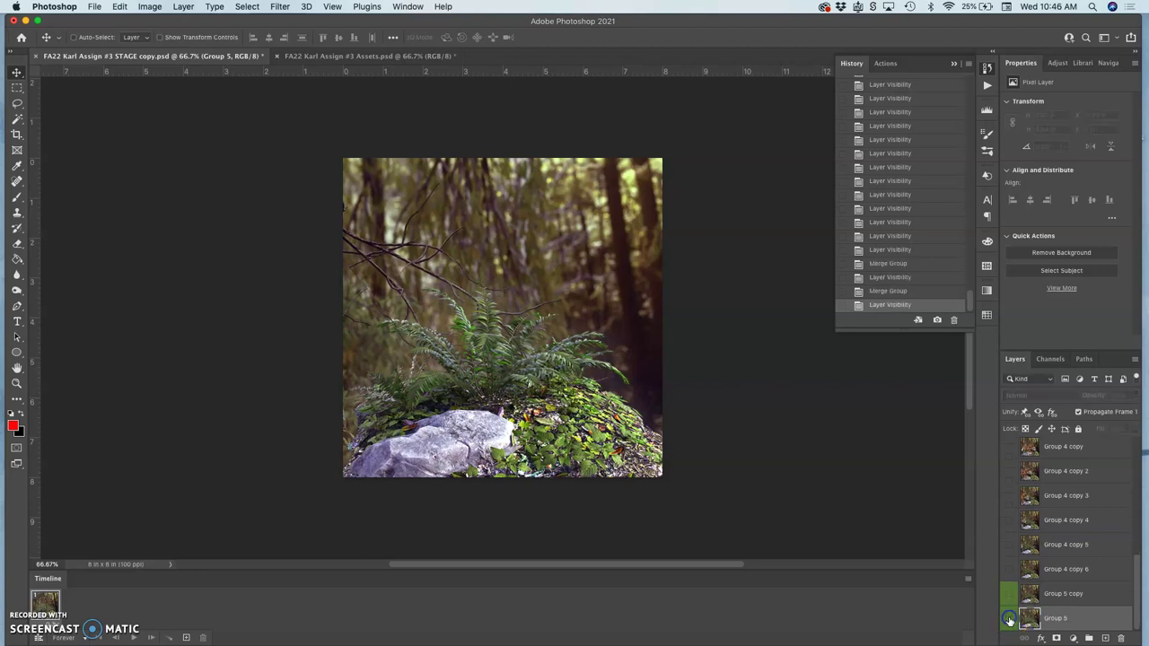
{"action": "left_click", "coordinate": [1008, 619]}
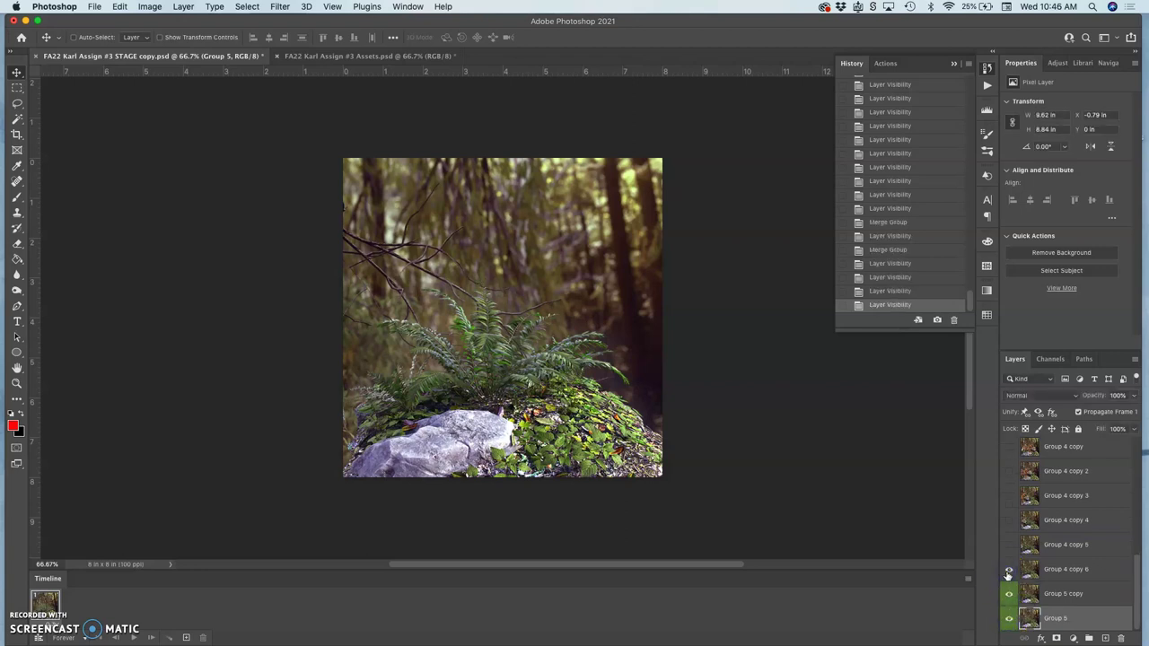
{"action": "scroll", "coordinate": [1034, 527], "scroll_direction": "up", "scroll_amount": 5}
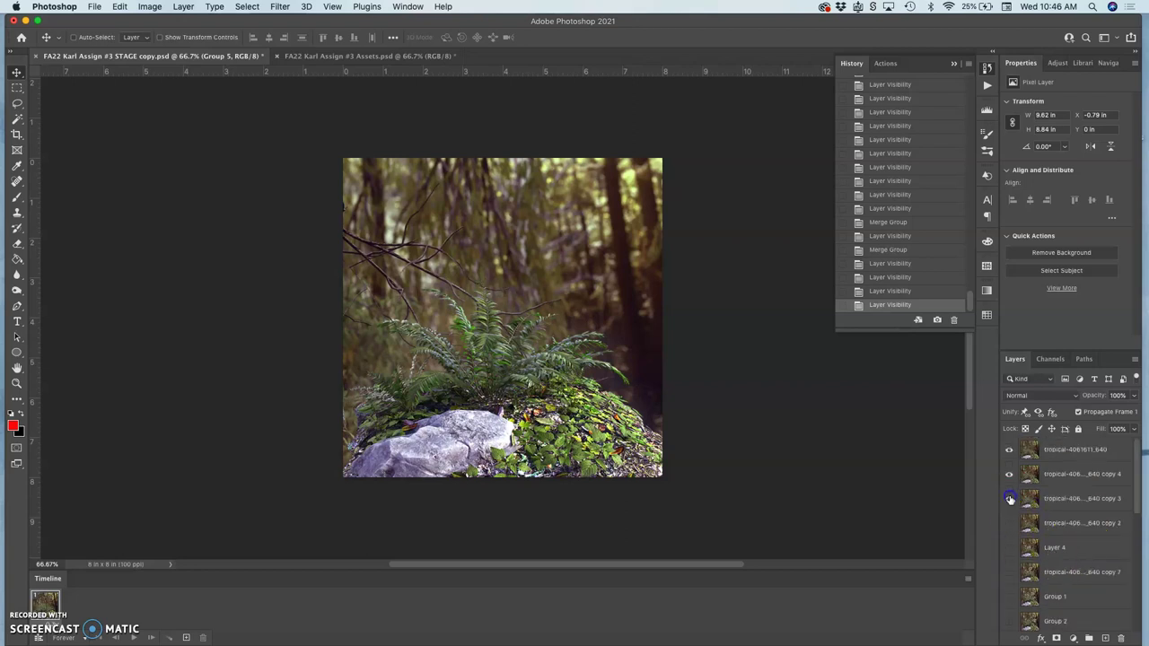
{"action": "left_click", "coordinate": [1011, 498]}
{"action": "left_click", "coordinate": [1009, 466]}
{"action": "left_click", "coordinate": [1008, 454]}
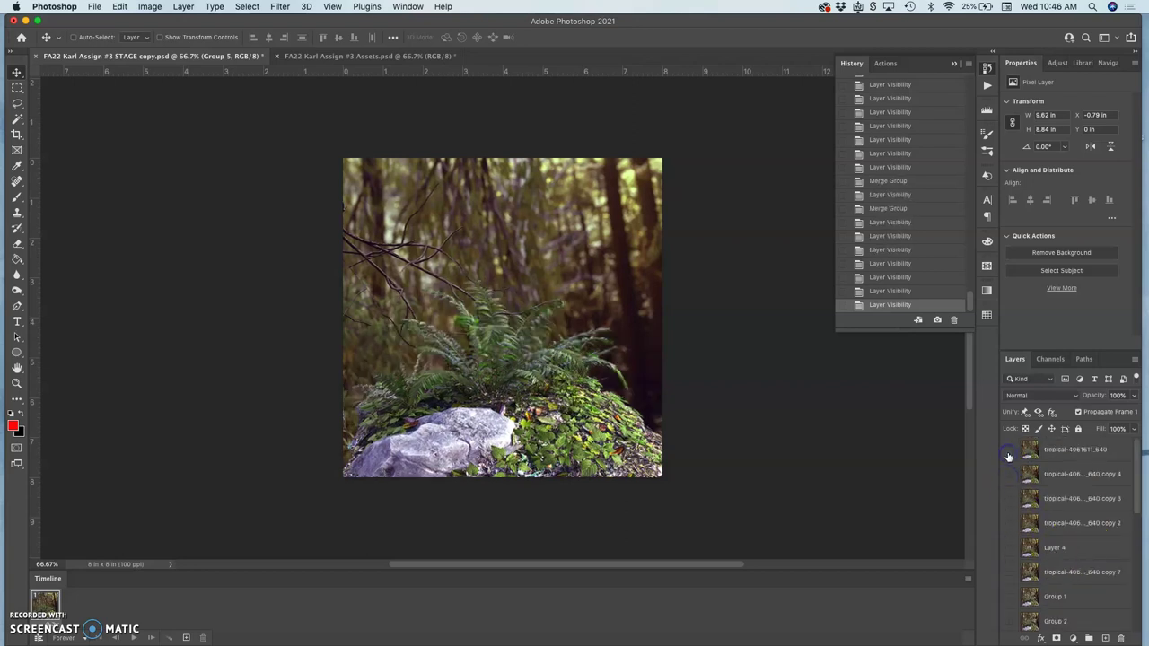
{"action": "scroll", "coordinate": [1008, 458], "scroll_direction": "down", "scroll_amount": 1}
{"action": "scroll", "coordinate": [1008, 503], "scroll_direction": "down", "scroll_amount": 5}
{"action": "left_click_drag", "start_coordinate": [1010, 544], "coordinate": [1011, 447]}
{"action": "scroll", "coordinate": [1011, 458], "scroll_direction": "up", "scroll_amount": 1}
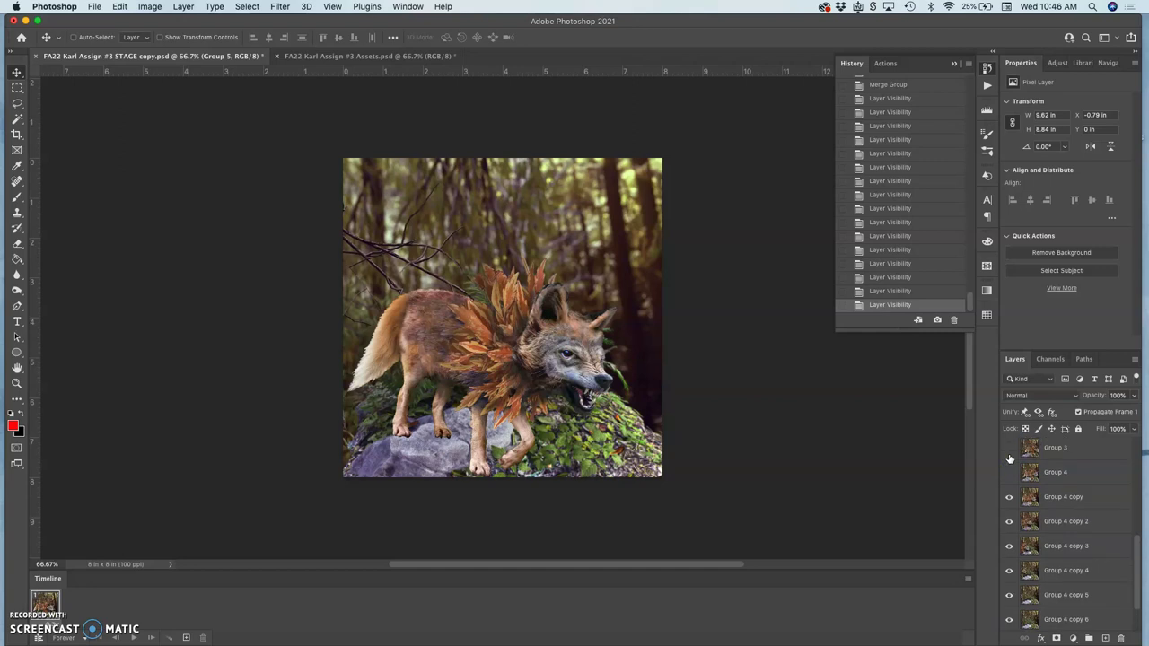
Step: Hide Group 4, Group 4 copies 2 through 5, and Group 5 copy
{"action": "left_click", "coordinate": [1009, 472]}
{"action": "left_click", "coordinate": [1008, 522]}
{"action": "left_click", "coordinate": [1008, 546]}
{"action": "left_click", "coordinate": [1009, 570]}
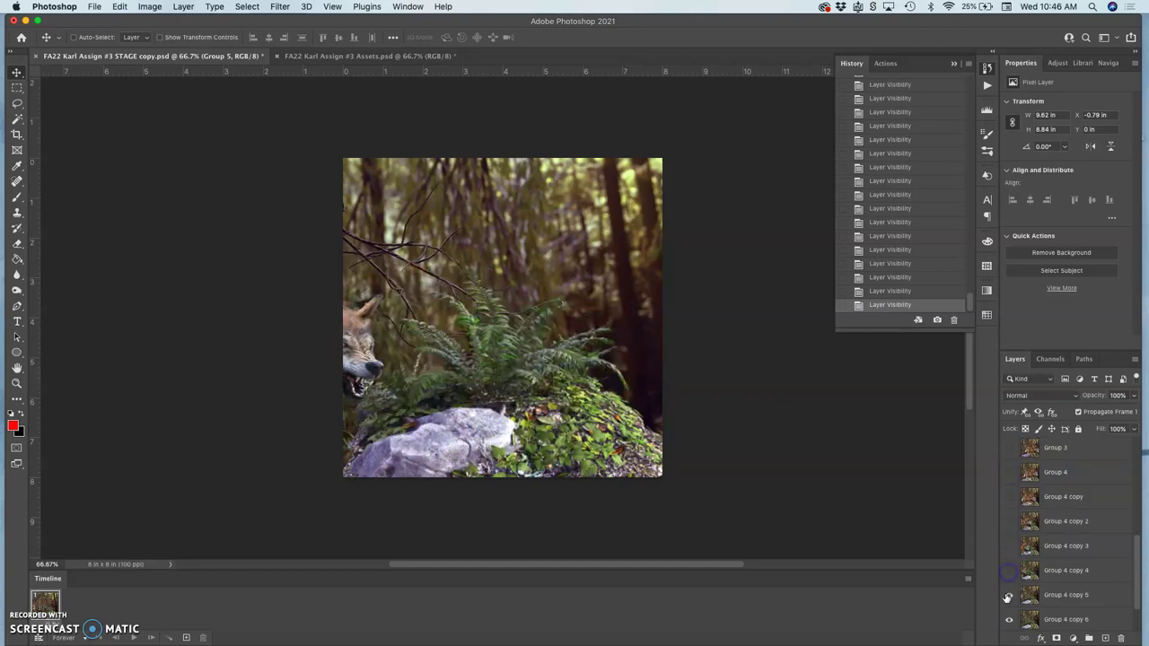
{"action": "left_click", "coordinate": [1008, 596]}
{"action": "scroll", "coordinate": [1008, 619], "scroll_direction": "down", "scroll_amount": 2}
{"action": "left_click", "coordinate": [1009, 594]}
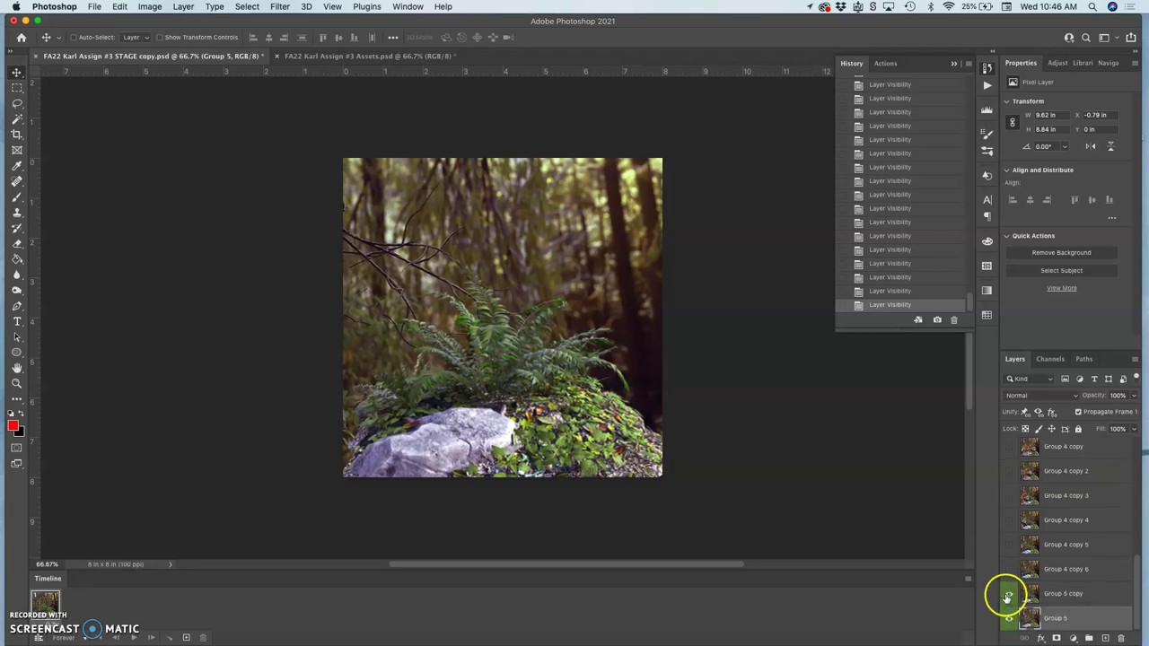
Step: Hide Group 5 and set both Group 5 copy and Group 5 to No Color
{"action": "left_click", "coordinate": [1009, 619]}
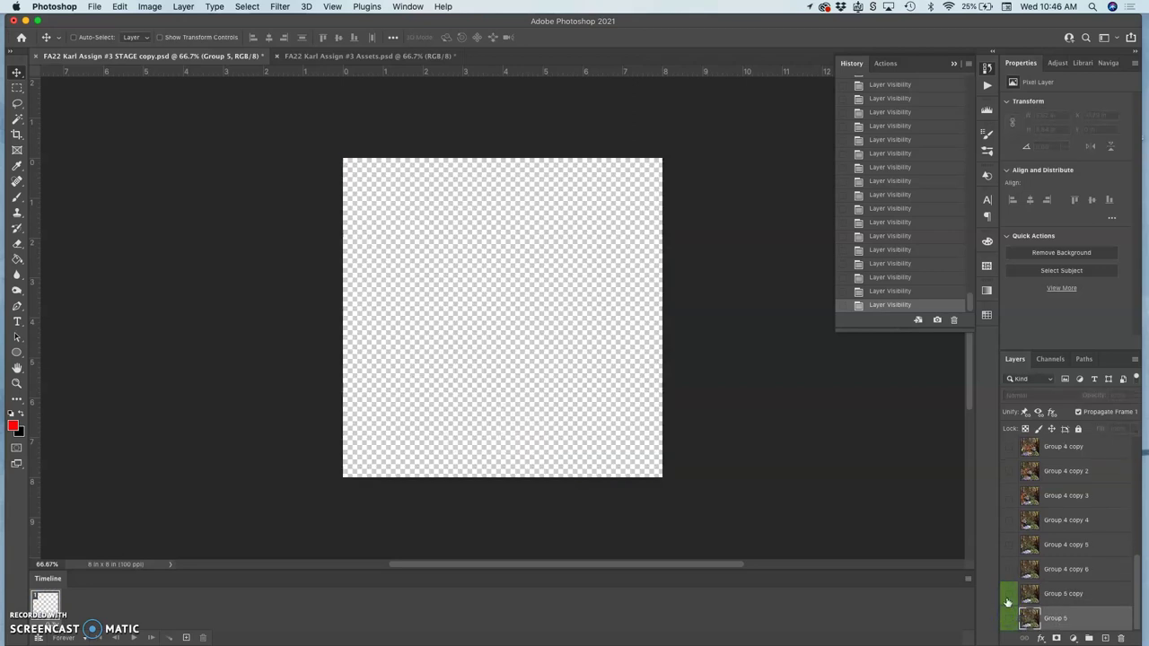
{"action": "right_click", "coordinate": [1012, 599]}
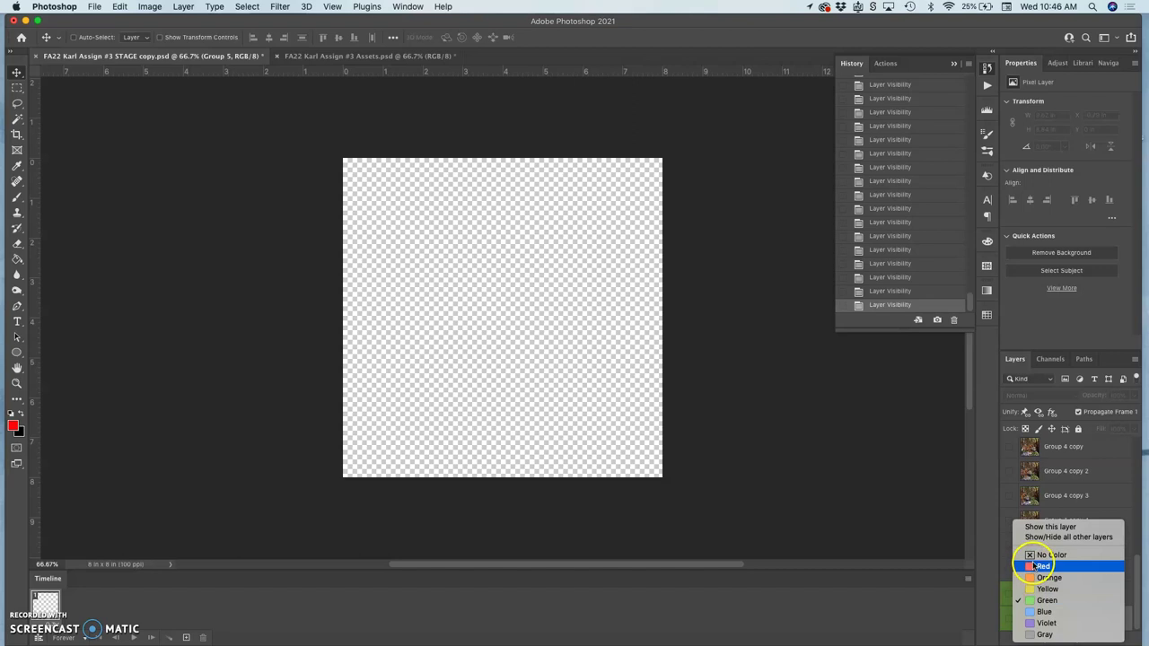
{"action": "left_click", "coordinate": [1041, 479]}
{"action": "right_click", "coordinate": [1019, 610]}
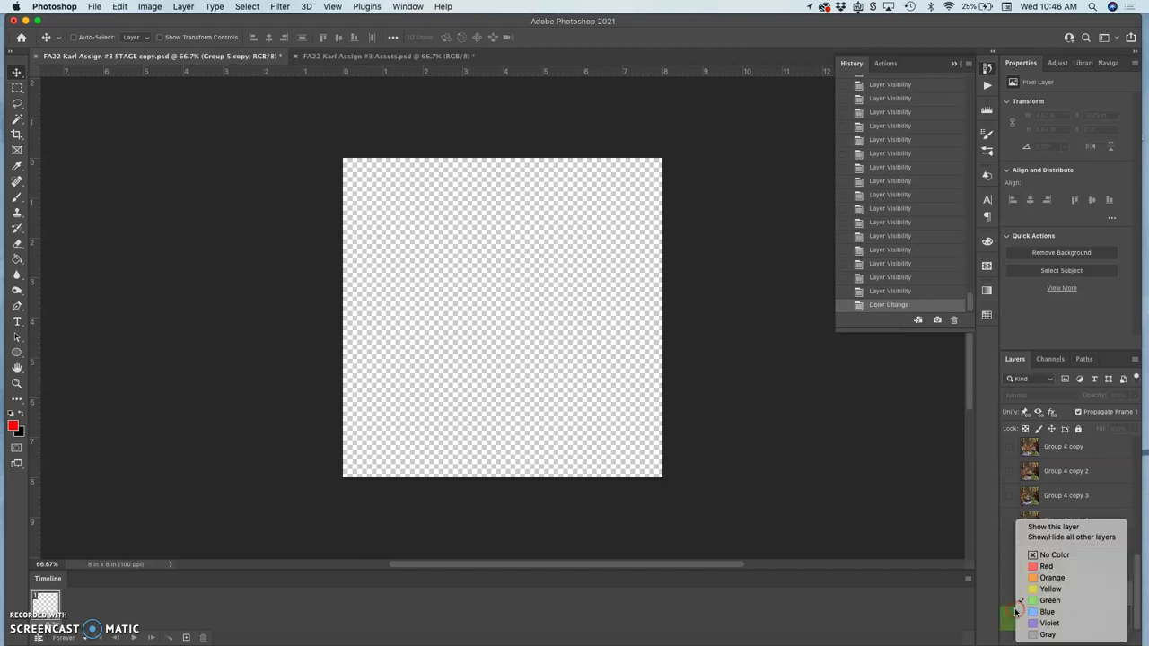
{"action": "left_click", "coordinate": [1041, 555]}
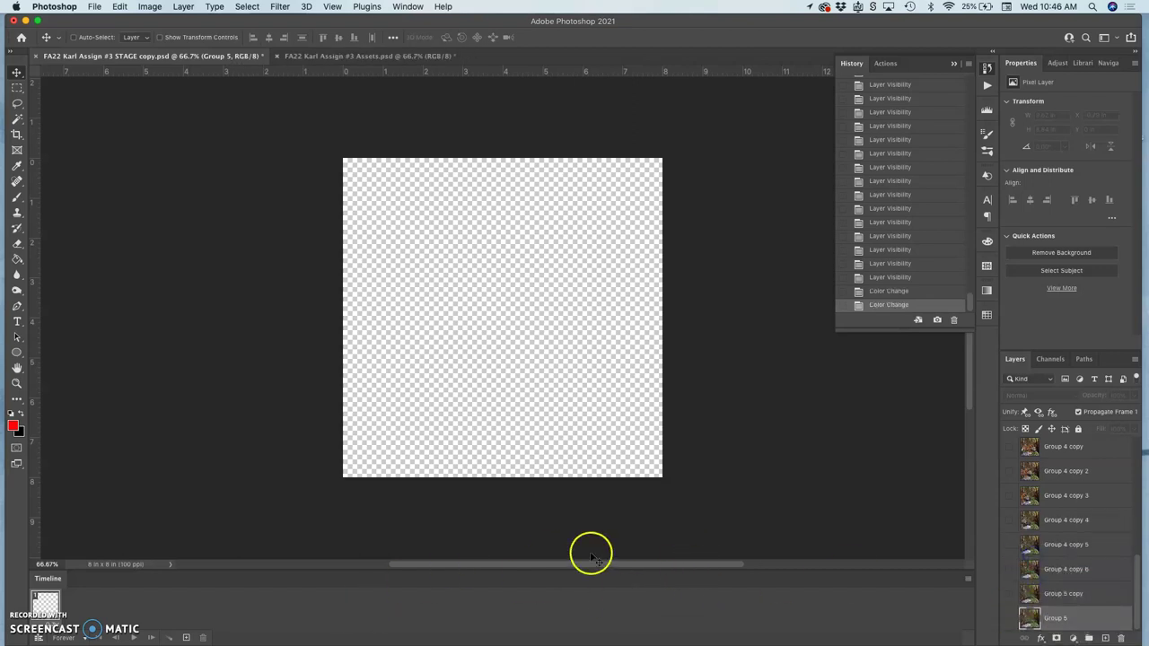
Step: Make 20 frames from layers and give all of them a 0.3-second delay
{"action": "left_click", "coordinate": [968, 579]}
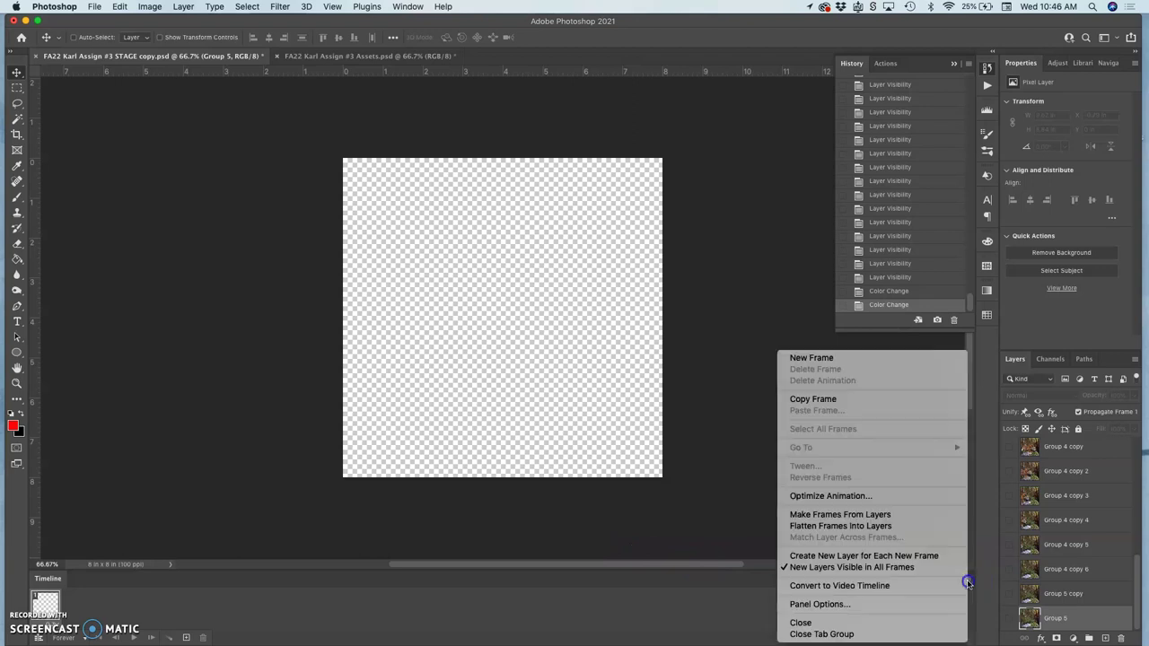
{"action": "left_click", "coordinate": [902, 519]}
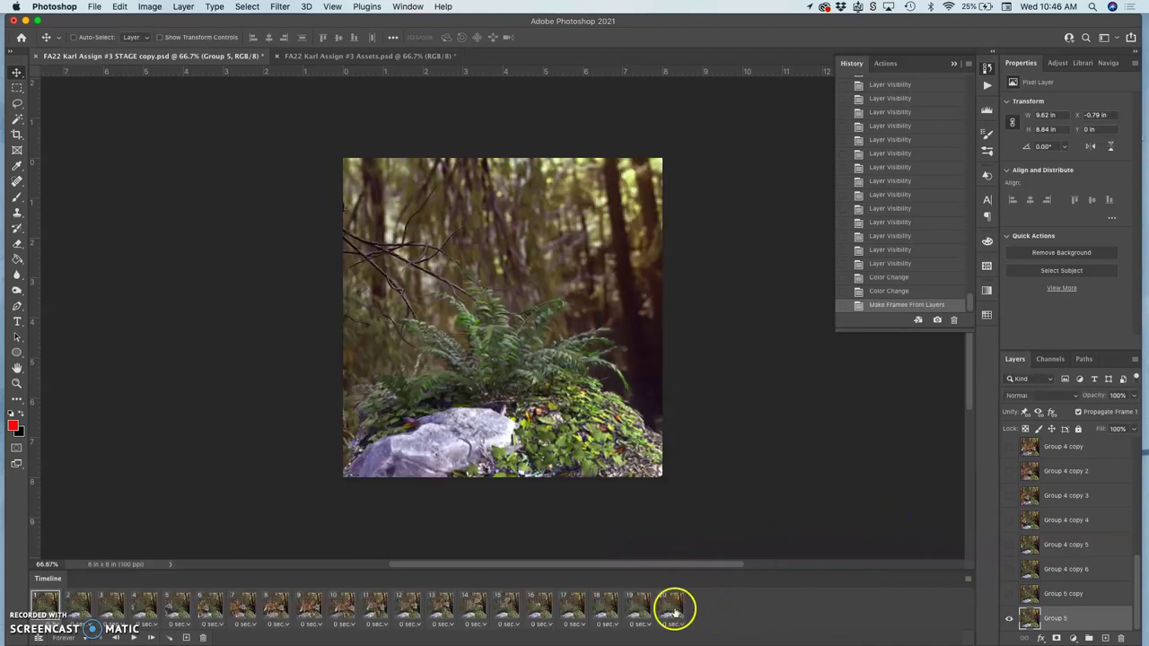
{"action": "left_click", "coordinate": [674, 613], "text": "shift"}
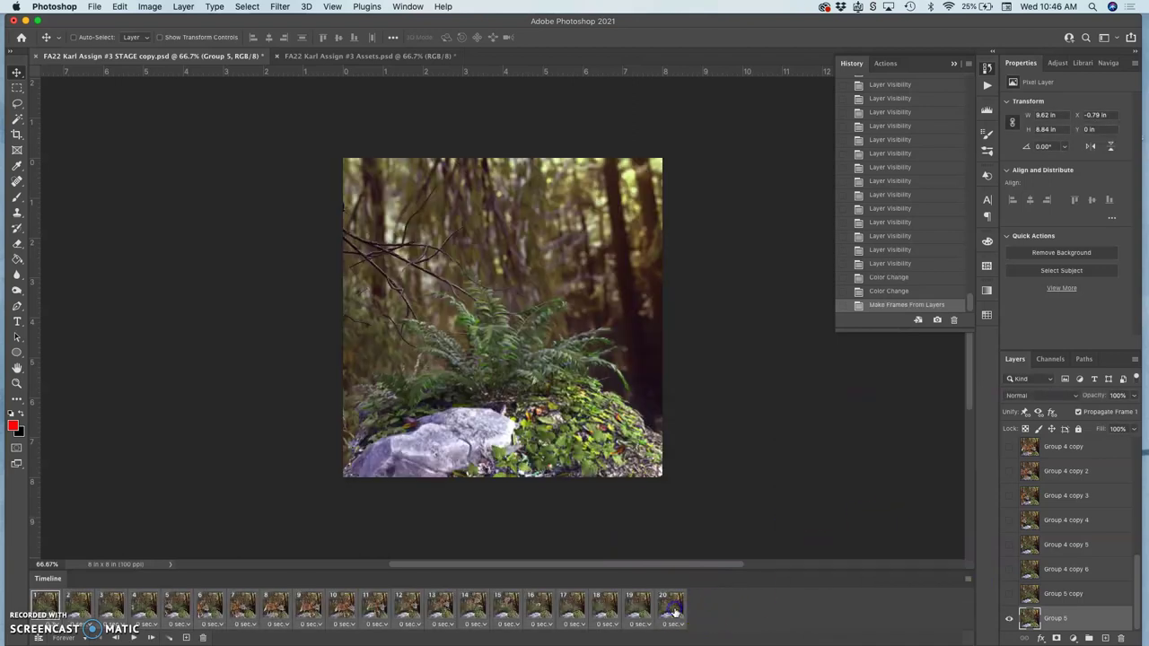
{"action": "left_click", "coordinate": [678, 627]}
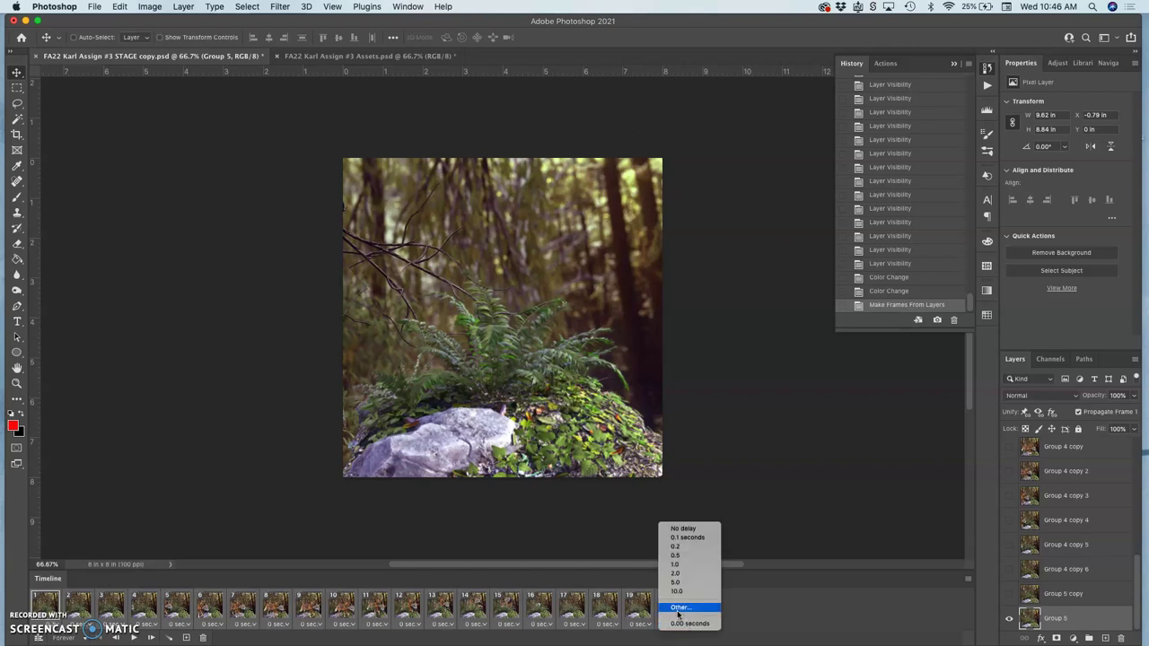
{"action": "left_click", "coordinate": [687, 608]}
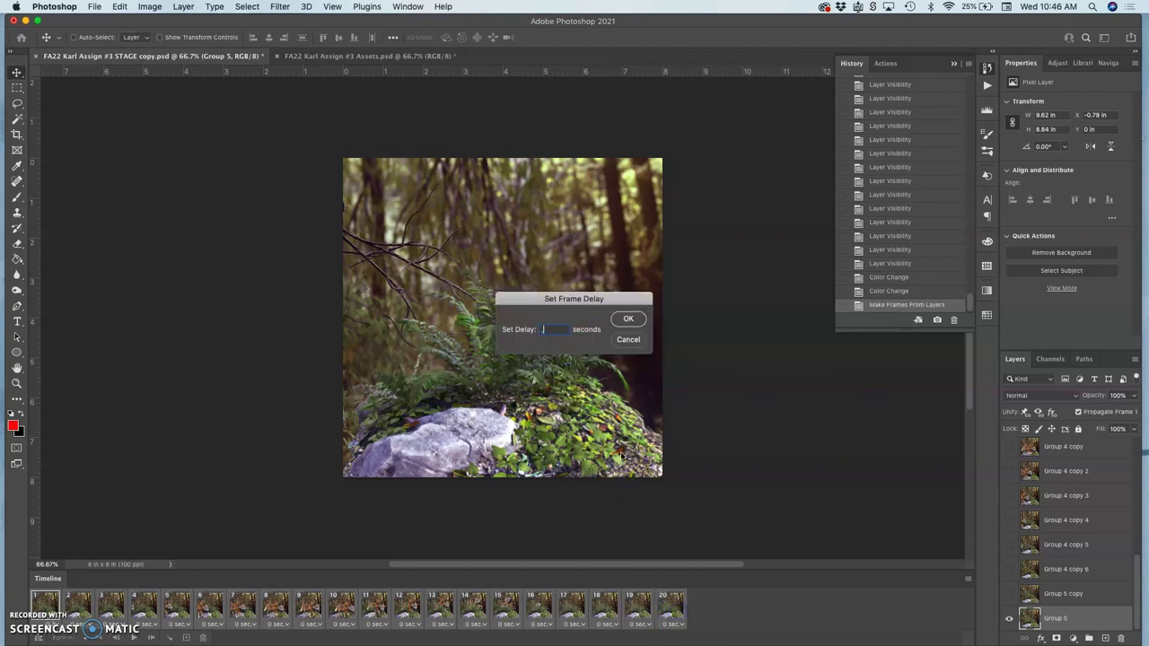
{"action": "left_click", "coordinate": [626, 320]}
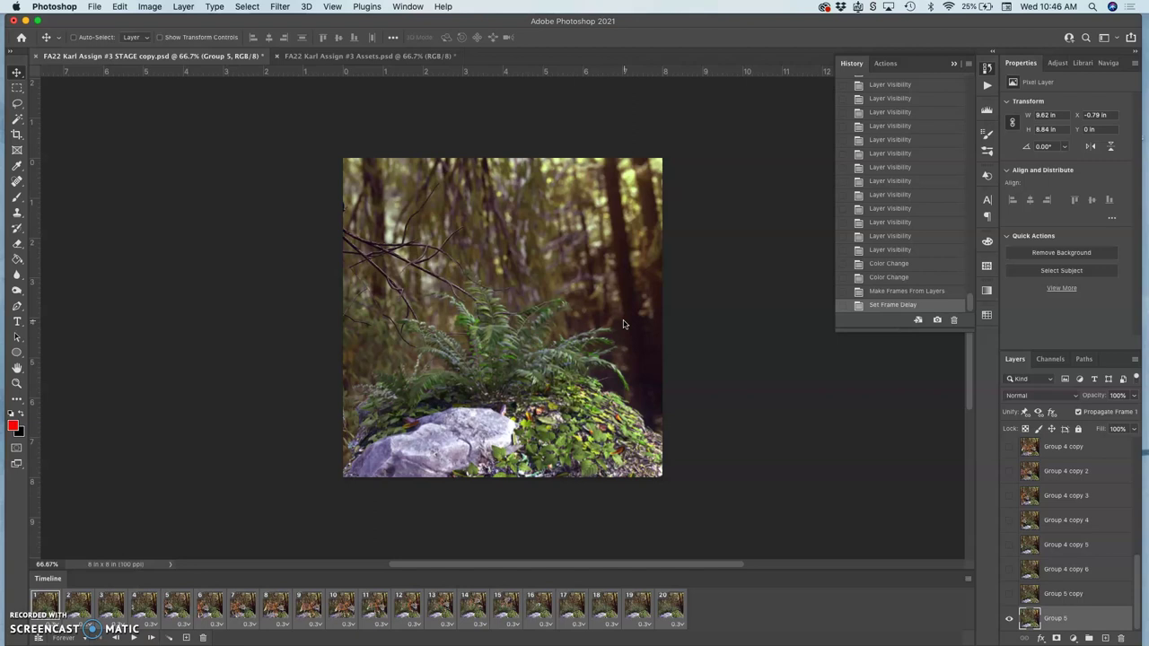
Step: Play and stop the animation preview, then select frames 1 through 20
{"action": "left_click", "coordinate": [134, 637]}
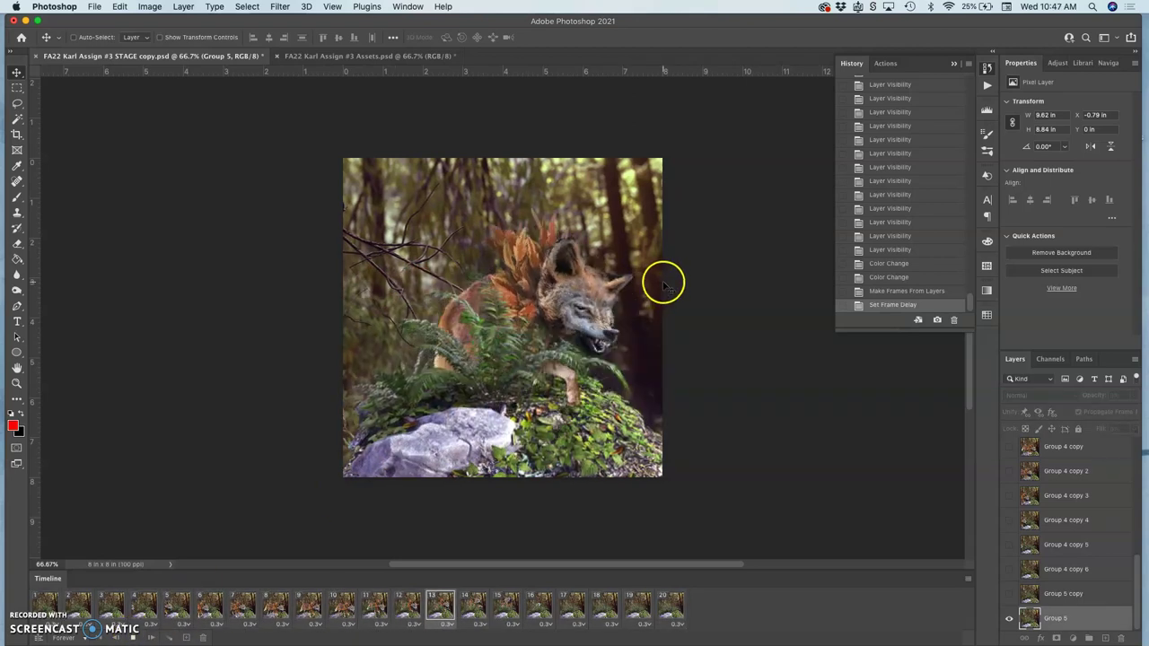
{"action": "left_click", "coordinate": [135, 638]}
{"action": "left_click", "coordinate": [54, 605]}
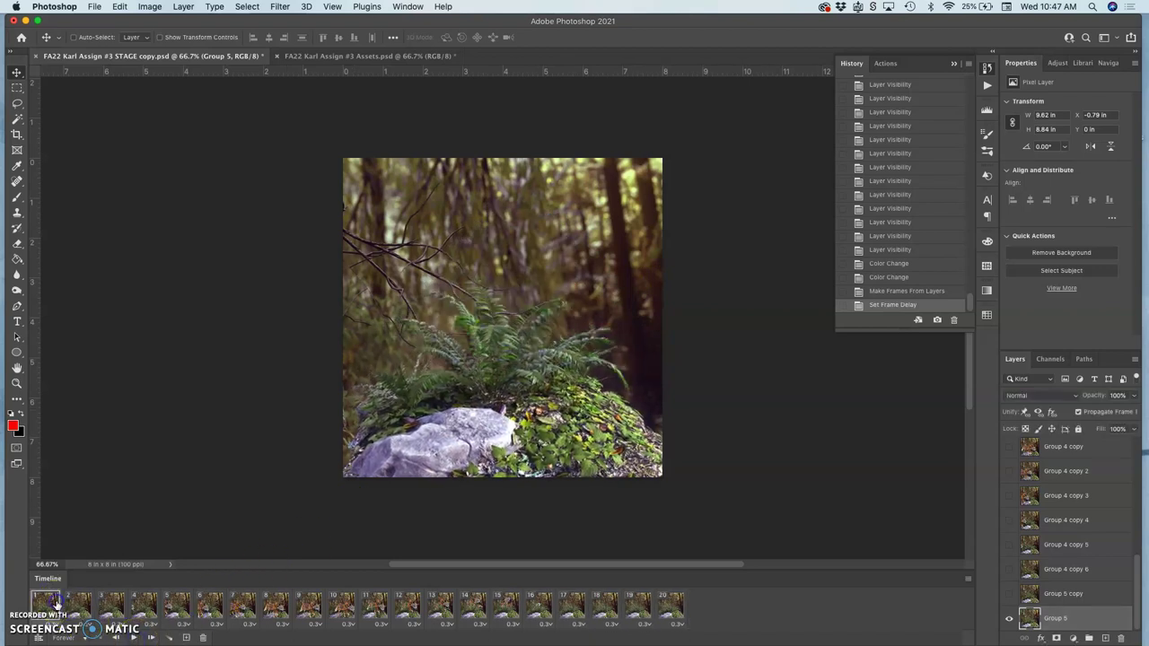
{"action": "left_click", "coordinate": [672, 608], "text": "shift"}
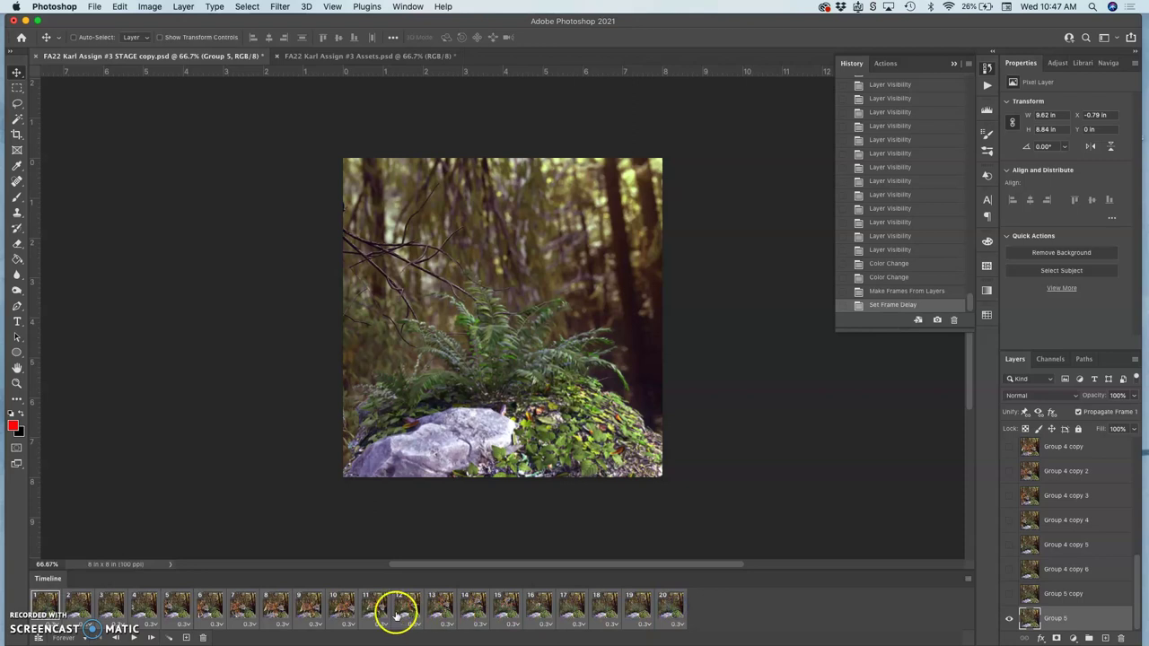
Step: Delete all frames but the first, then crop the canvas to a 7.72 × 7.72 in square
{"action": "left_click", "coordinate": [204, 638]}
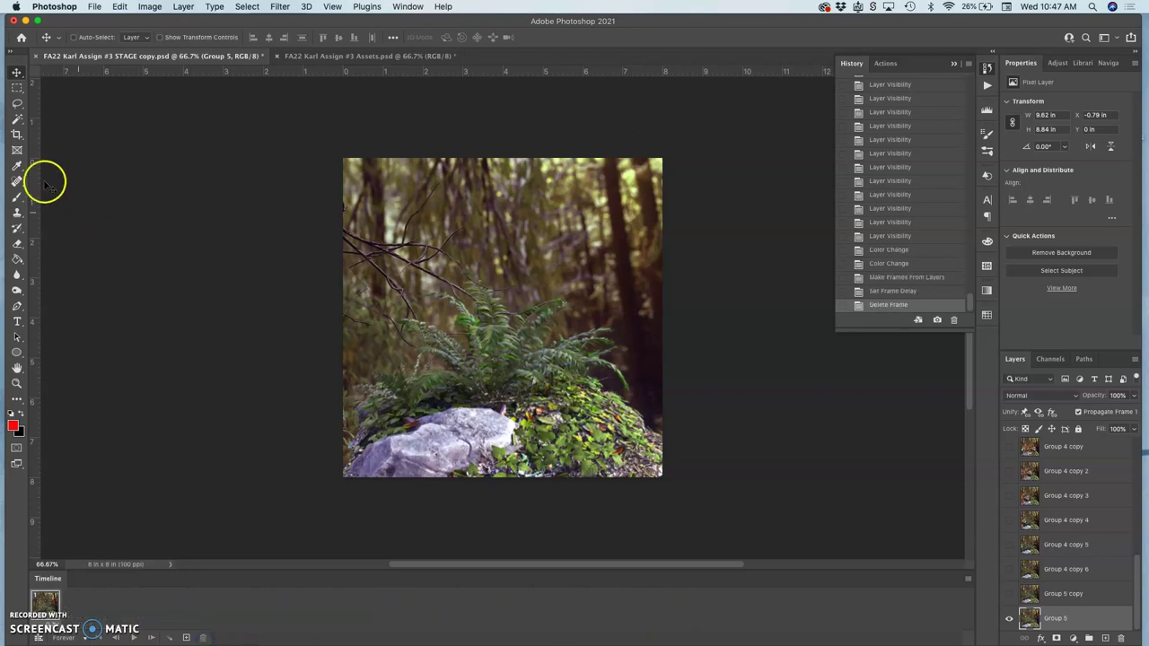
{"action": "left_click", "coordinate": [16, 134]}
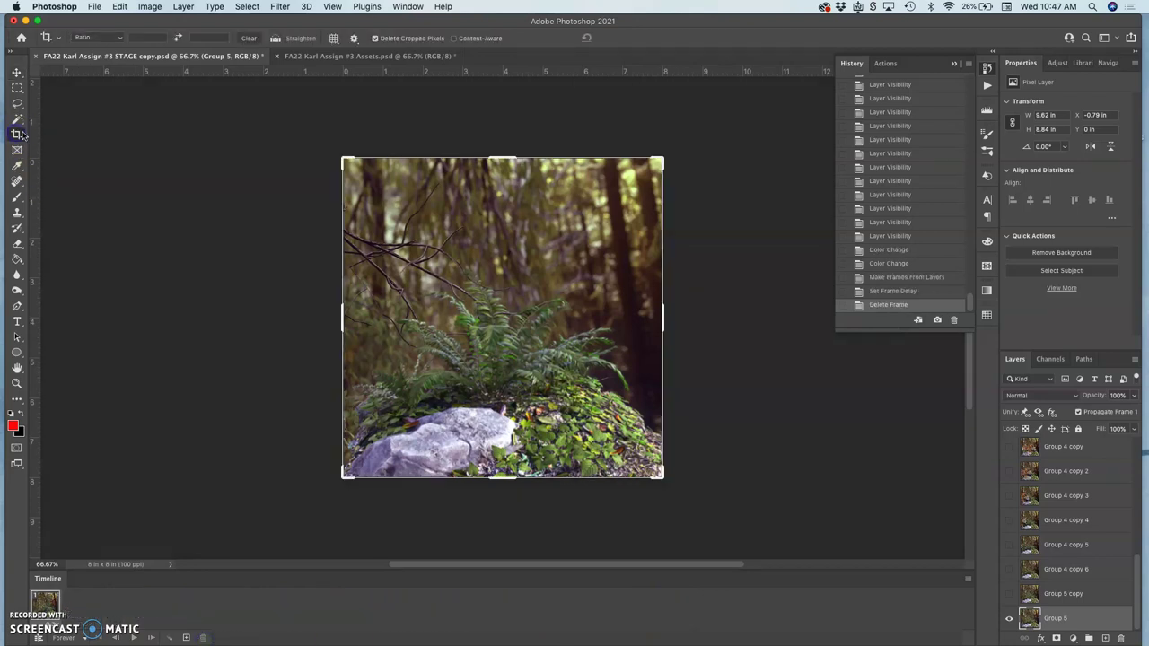
{"action": "left_click", "coordinate": [342, 159]}
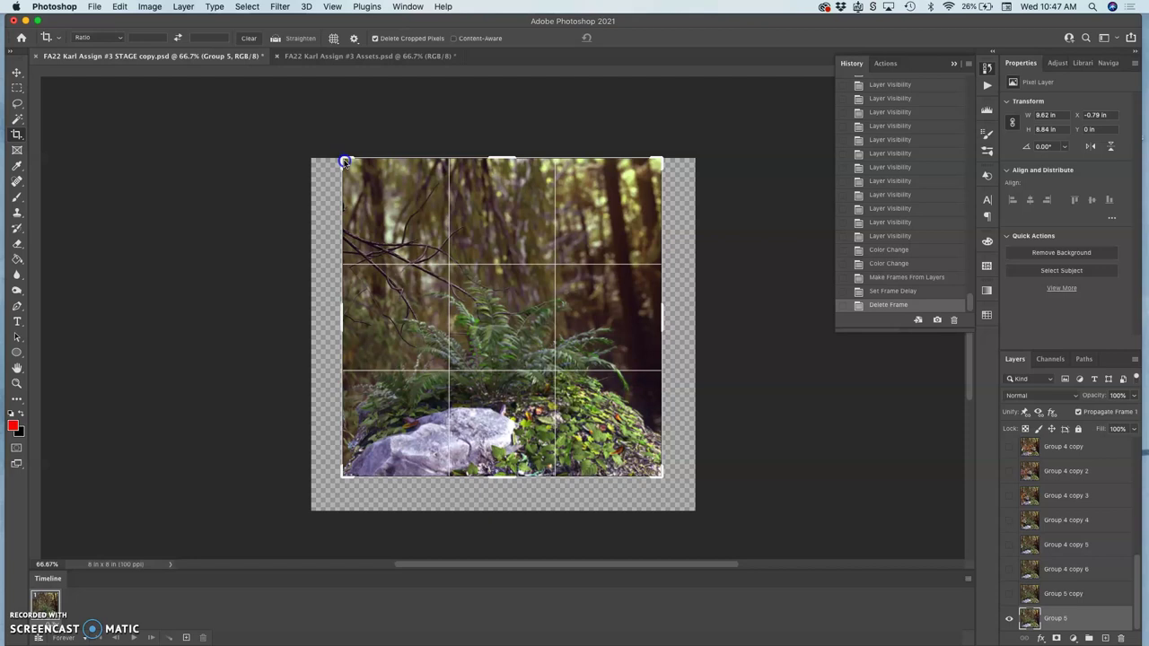
{"action": "left_click_drag", "start_coordinate": [345, 163], "coordinate": [350, 166]}
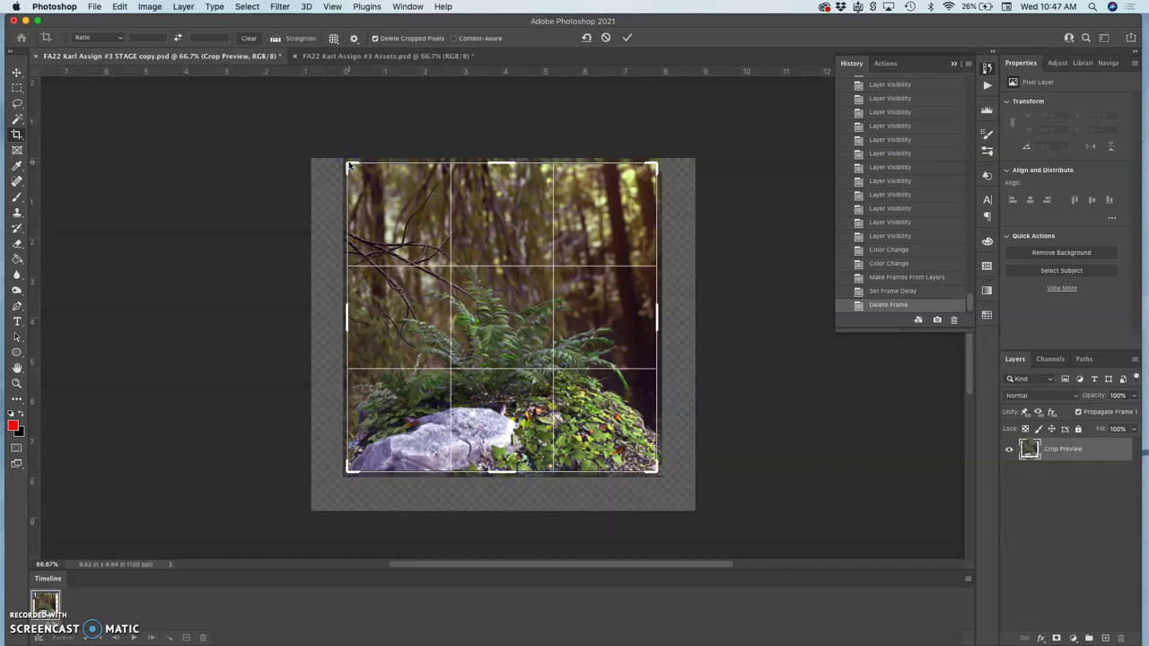
{"action": "key", "text": "Return"}
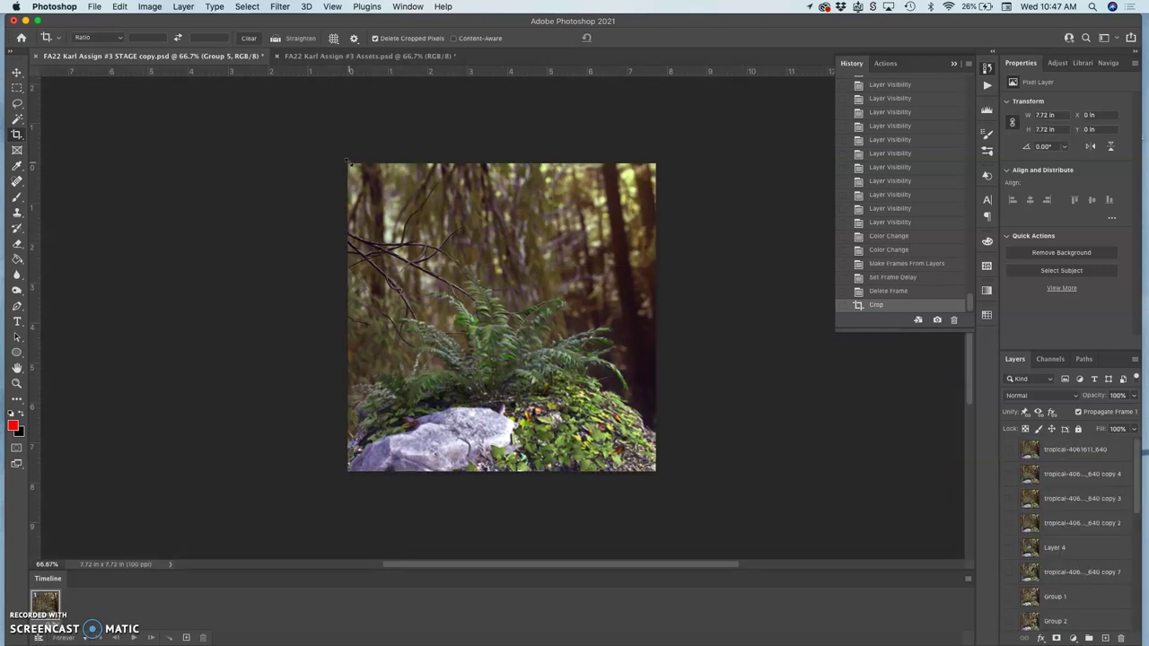
Step: In Image Size, set width and height to 8 inches with proportions linked (800 × 800 px, 100 ppi)
{"action": "left_click", "coordinate": [150, 6]}
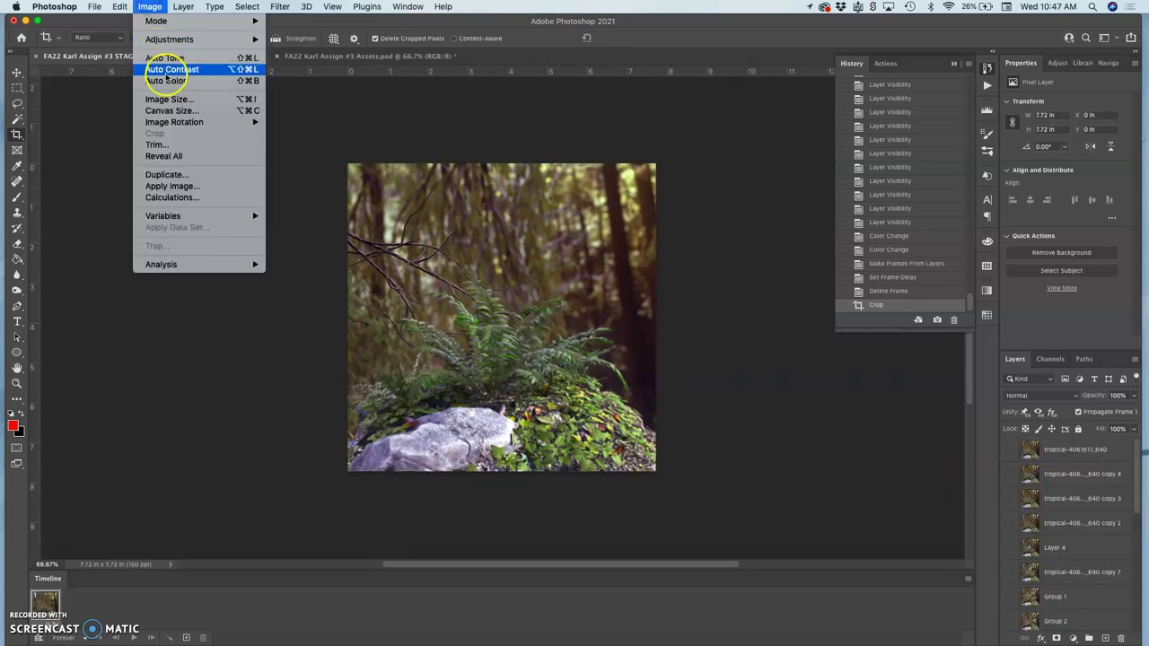
{"action": "left_click", "coordinate": [167, 104]}
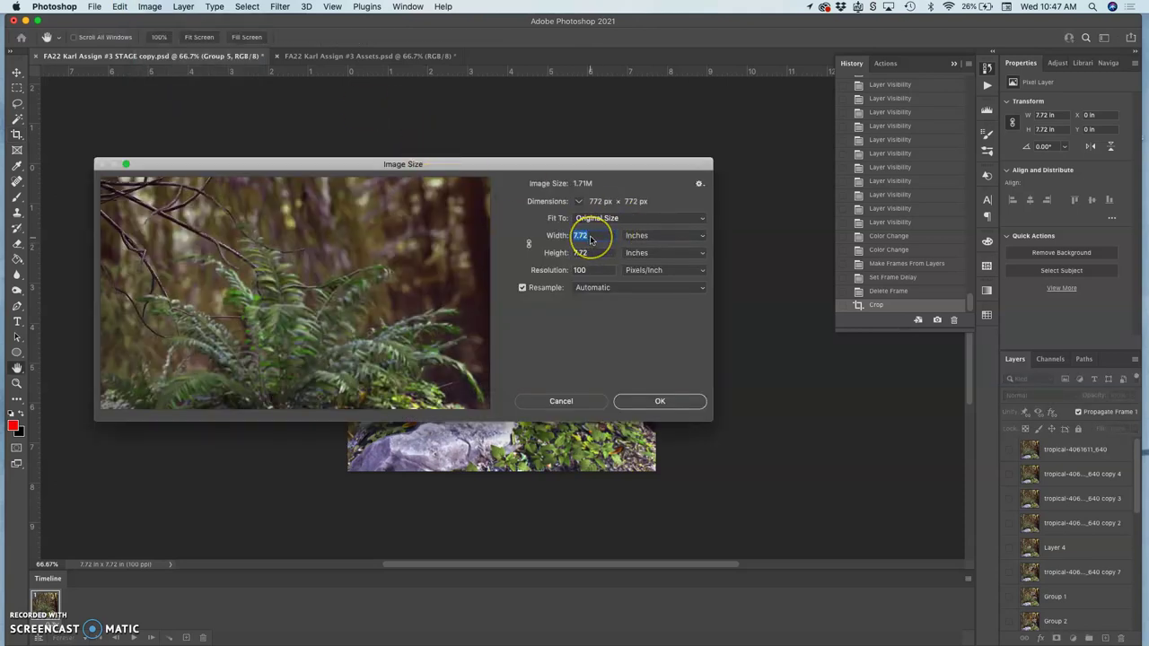
{"action": "type", "text": "8"}
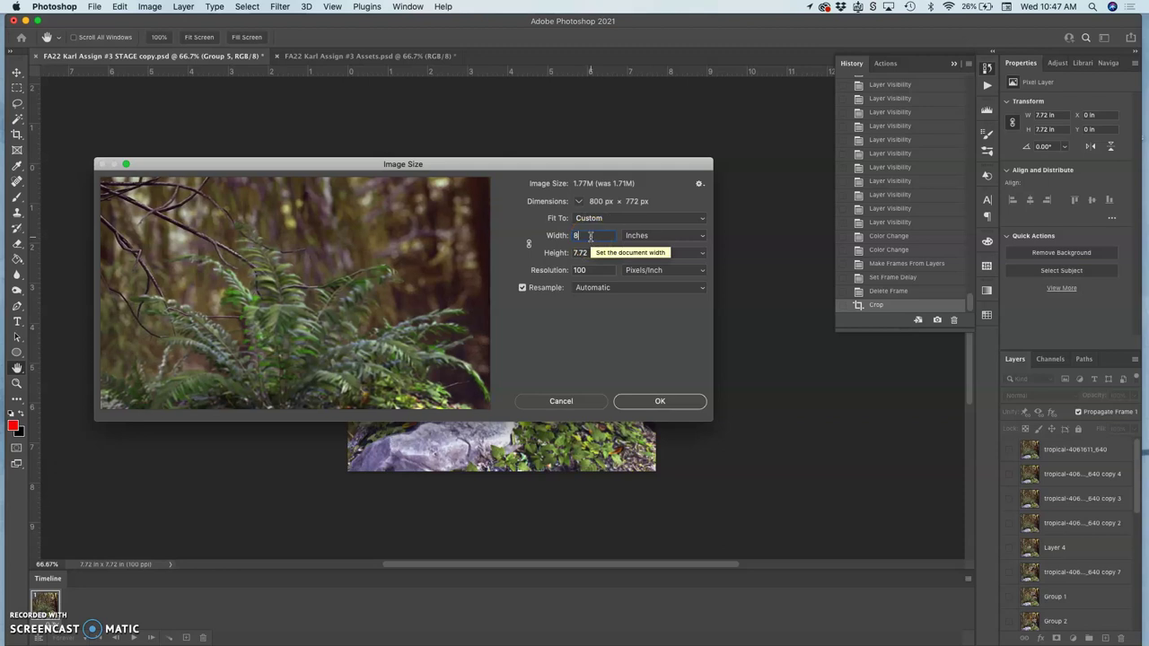
{"action": "left_click", "coordinate": [530, 243]}
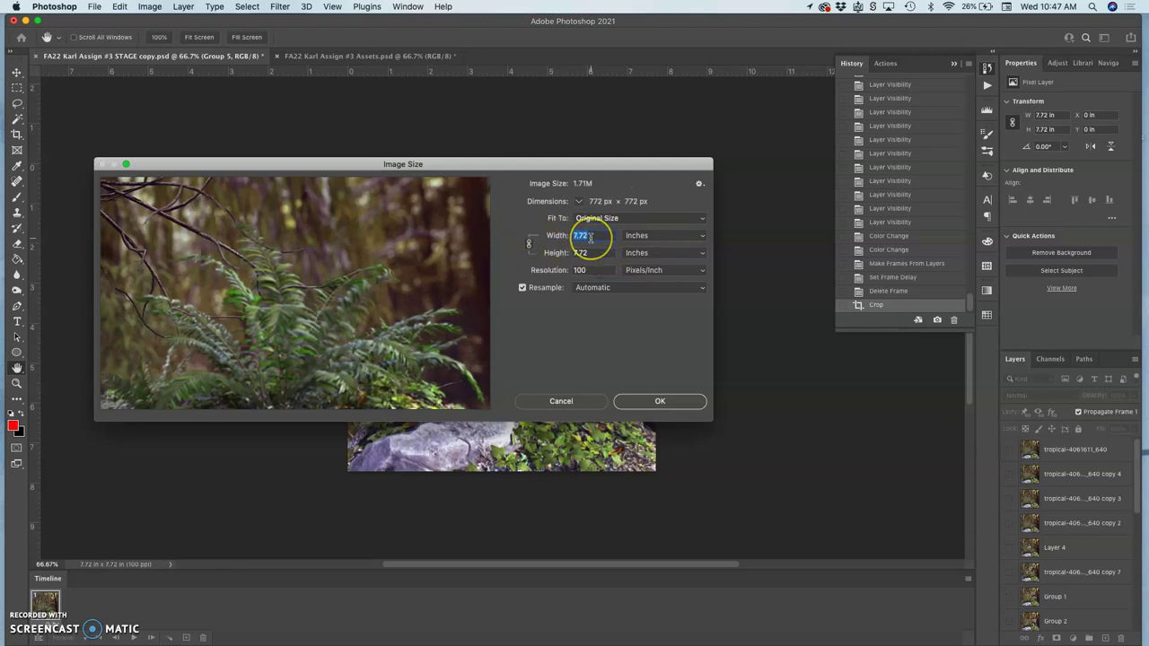
{"action": "type", "text": "8"}
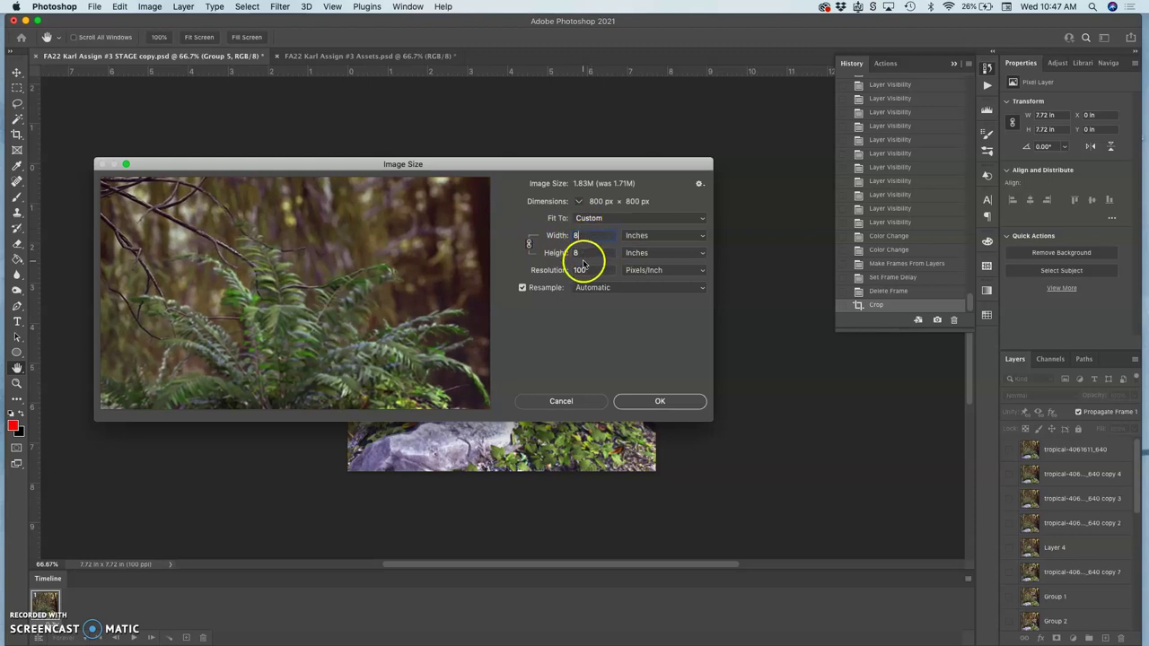
{"action": "left_click", "coordinate": [660, 402]}
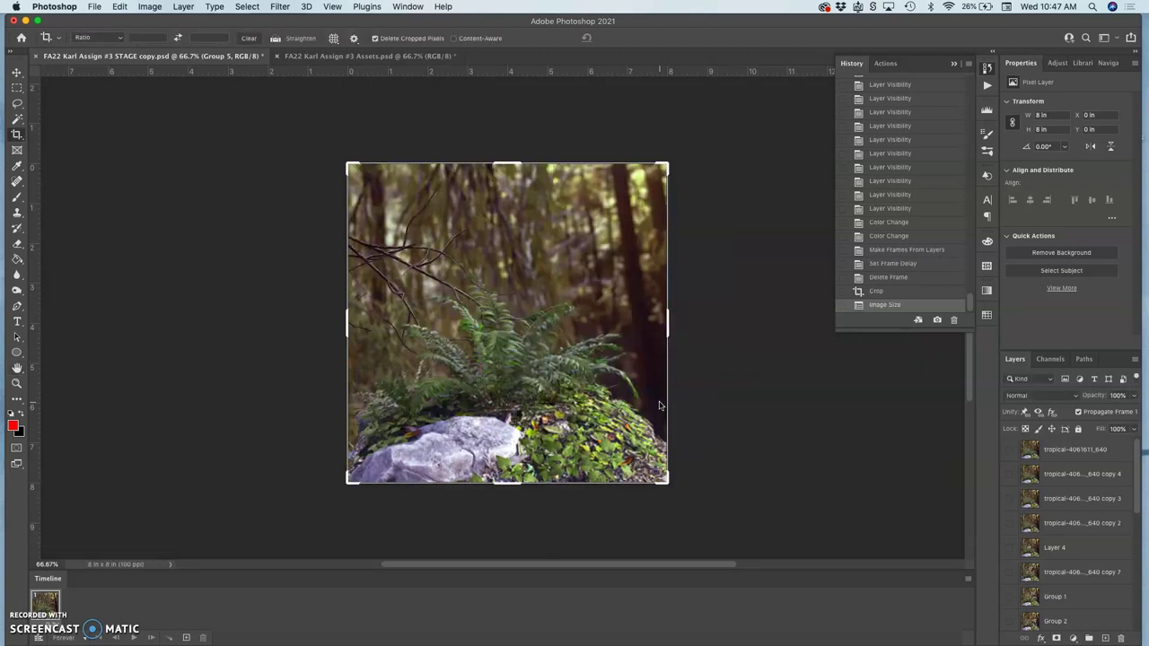
Step: Use Make Frames From Layers to build 20 frames in the timeline
{"action": "left_click", "coordinate": [717, 386]}
{"action": "left_click", "coordinate": [970, 580]}
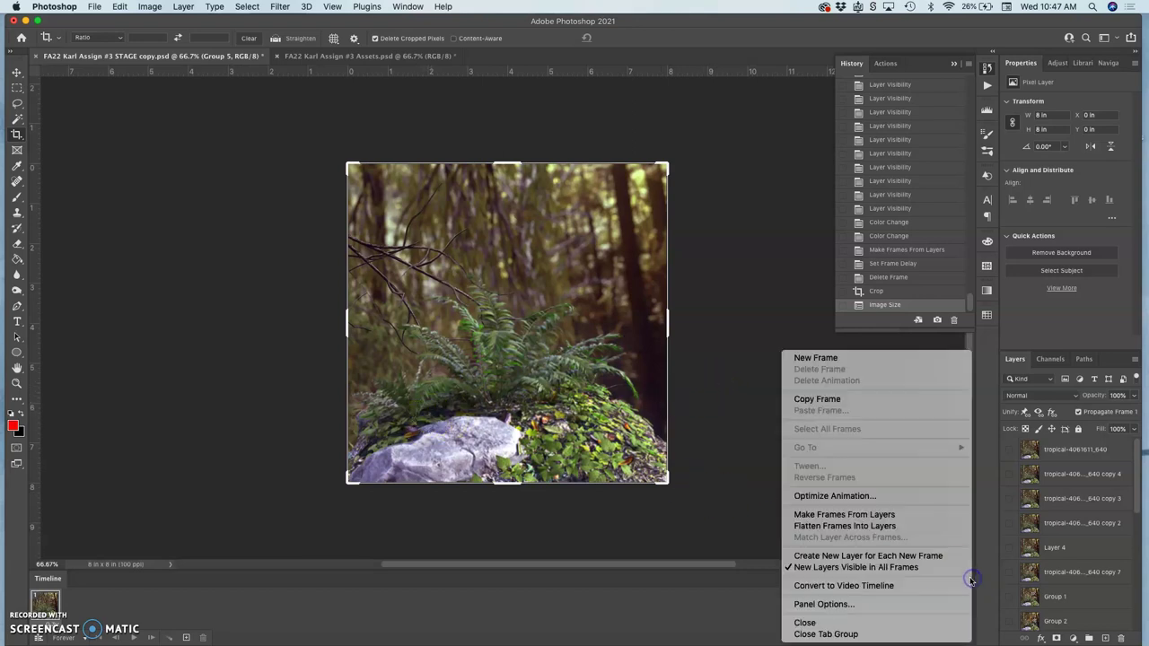
{"action": "left_click", "coordinate": [917, 516]}
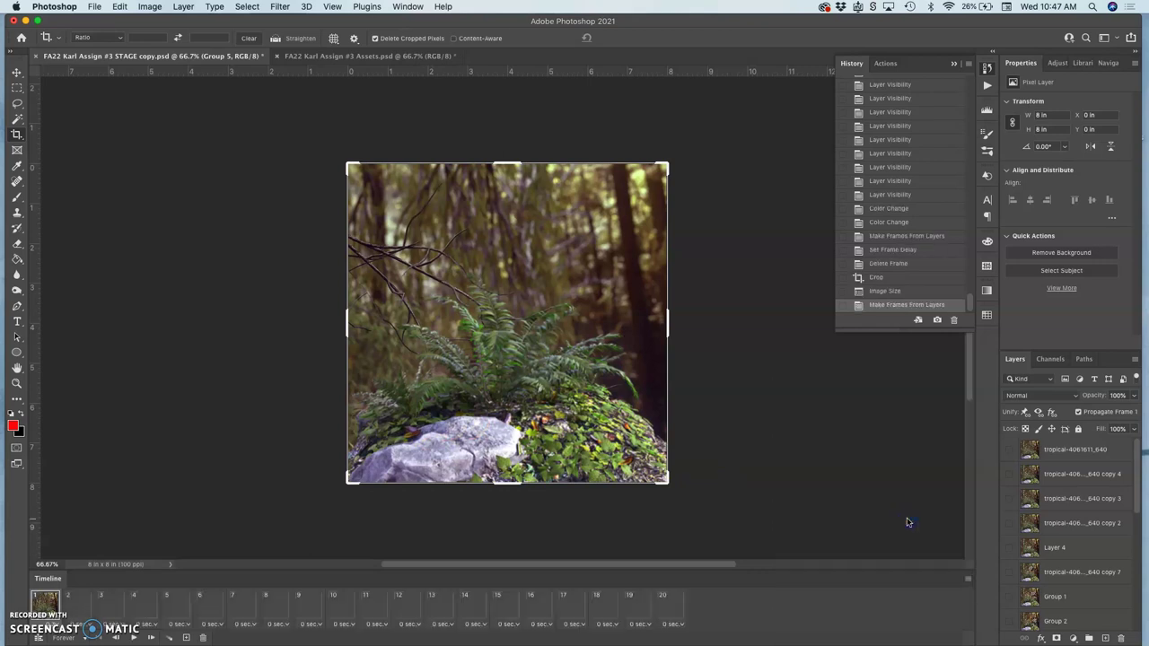
Step: Select all 20 frames and set a custom 0.25-second delay on each
{"action": "left_click", "coordinate": [676, 613], "text": "shift"}
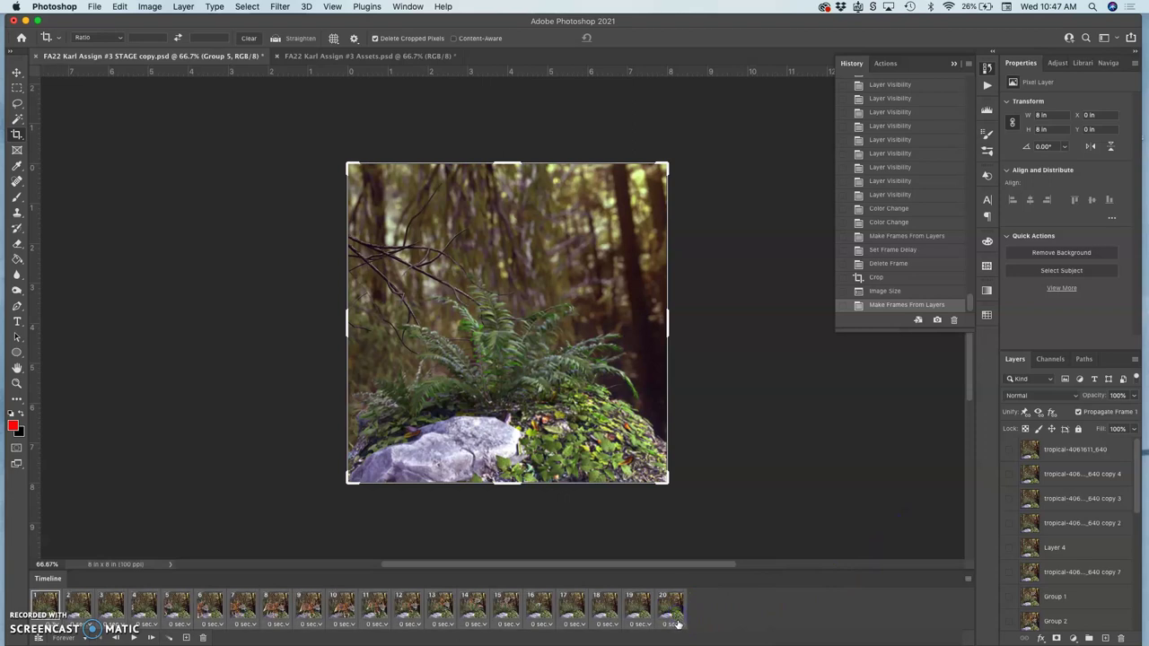
{"action": "left_click", "coordinate": [678, 624]}
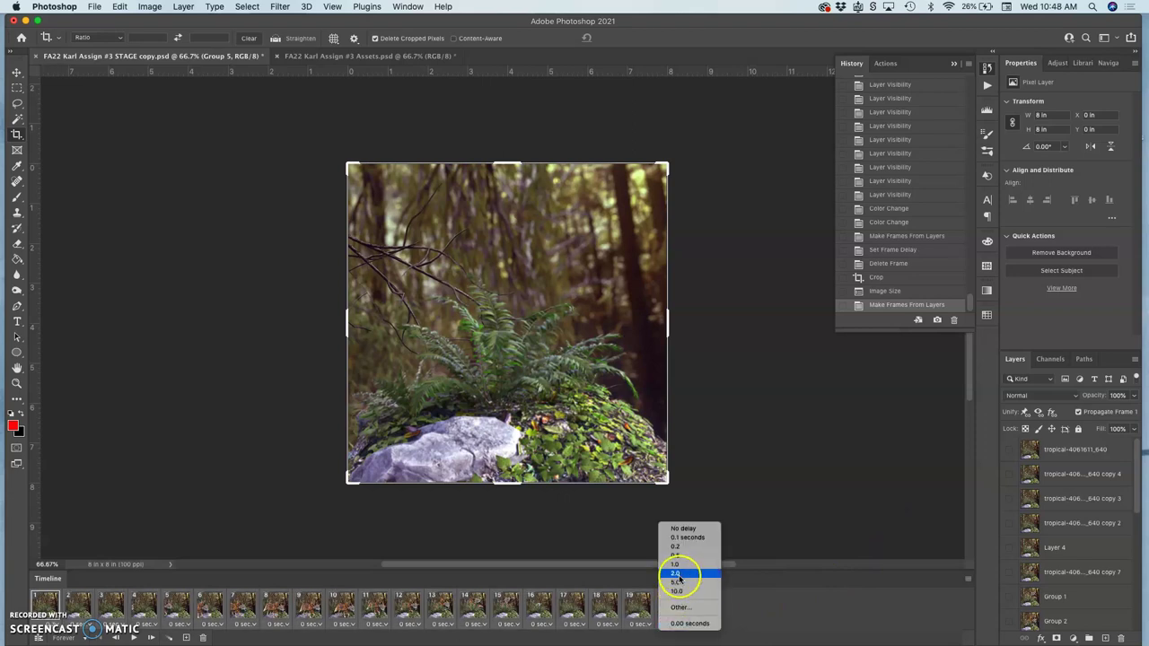
{"action": "left_click", "coordinate": [680, 608]}
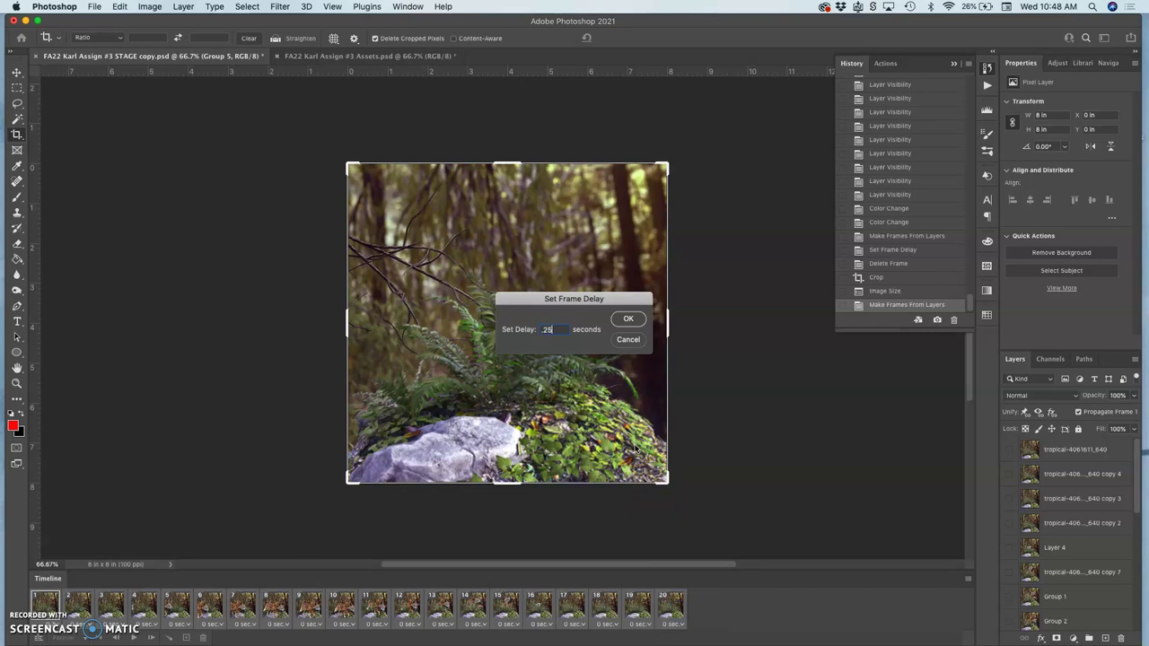
{"action": "left_click", "coordinate": [629, 319]}
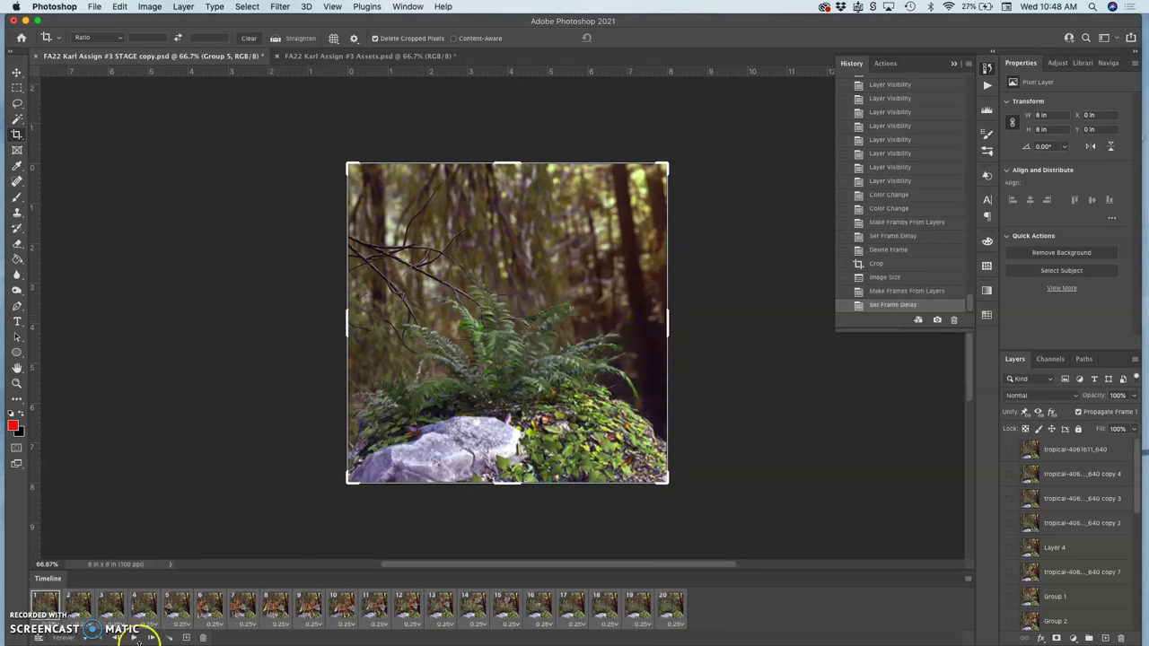
Step: Preview the animation, then step through frames 12, 11, 10 and 9, ending on frame 10
{"action": "left_click", "coordinate": [135, 637]}
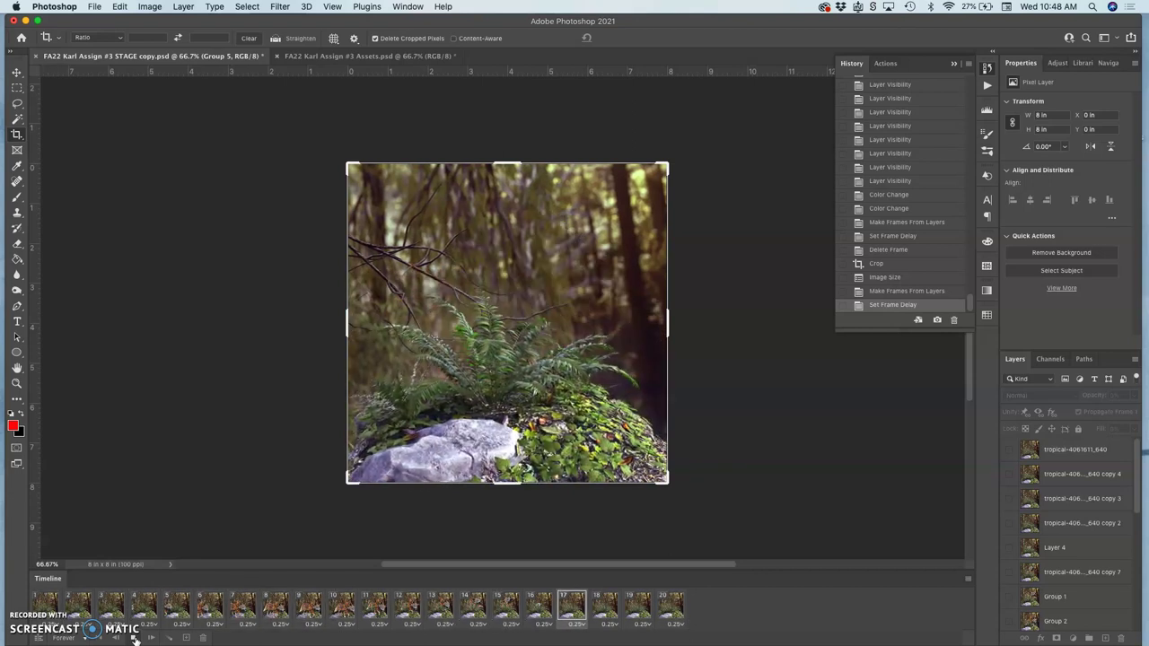
{"action": "left_click", "coordinate": [135, 639]}
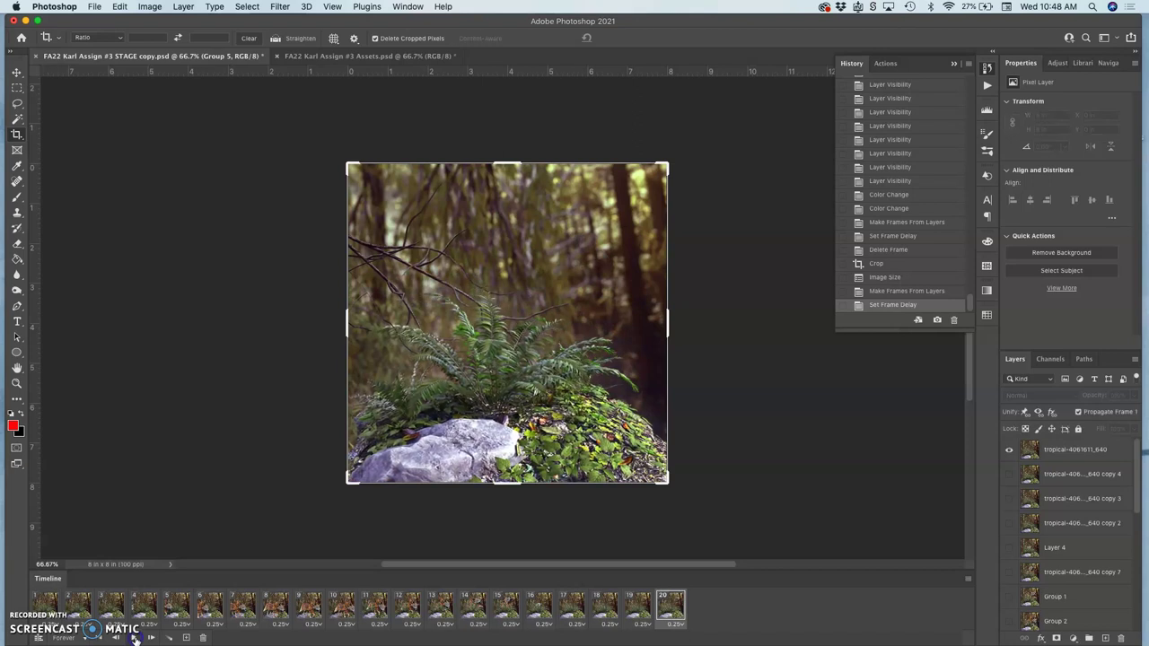
{"action": "left_click", "coordinate": [407, 611]}
{"action": "left_click", "coordinate": [380, 611]}
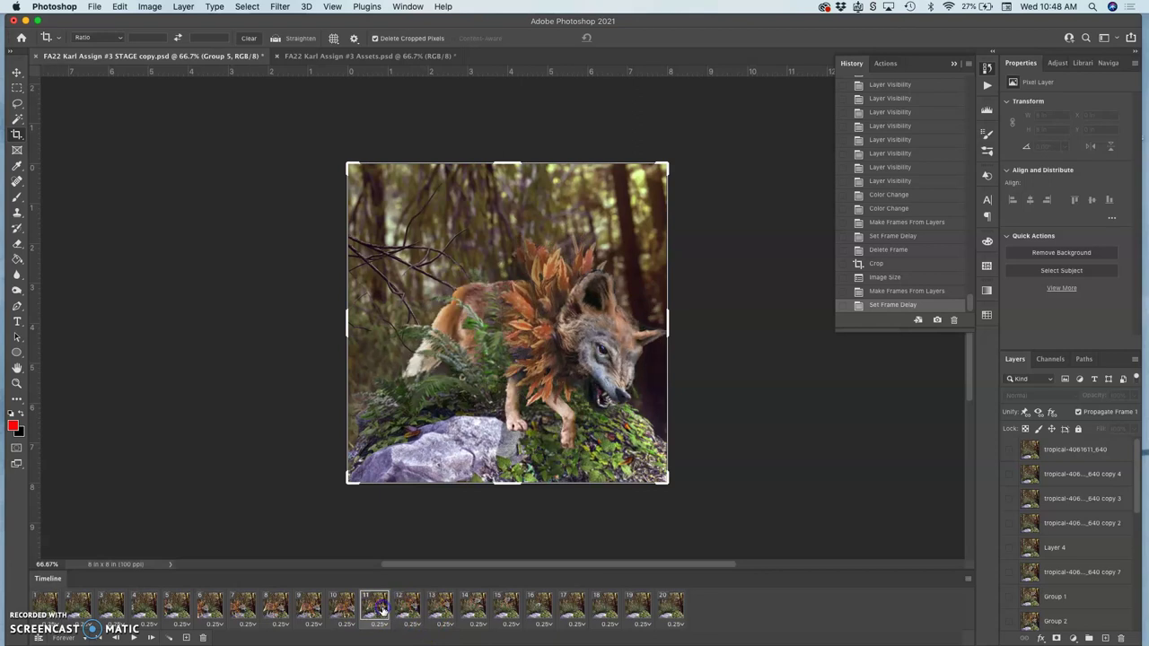
{"action": "left_click", "coordinate": [356, 609]}
{"action": "left_click", "coordinate": [318, 606]}
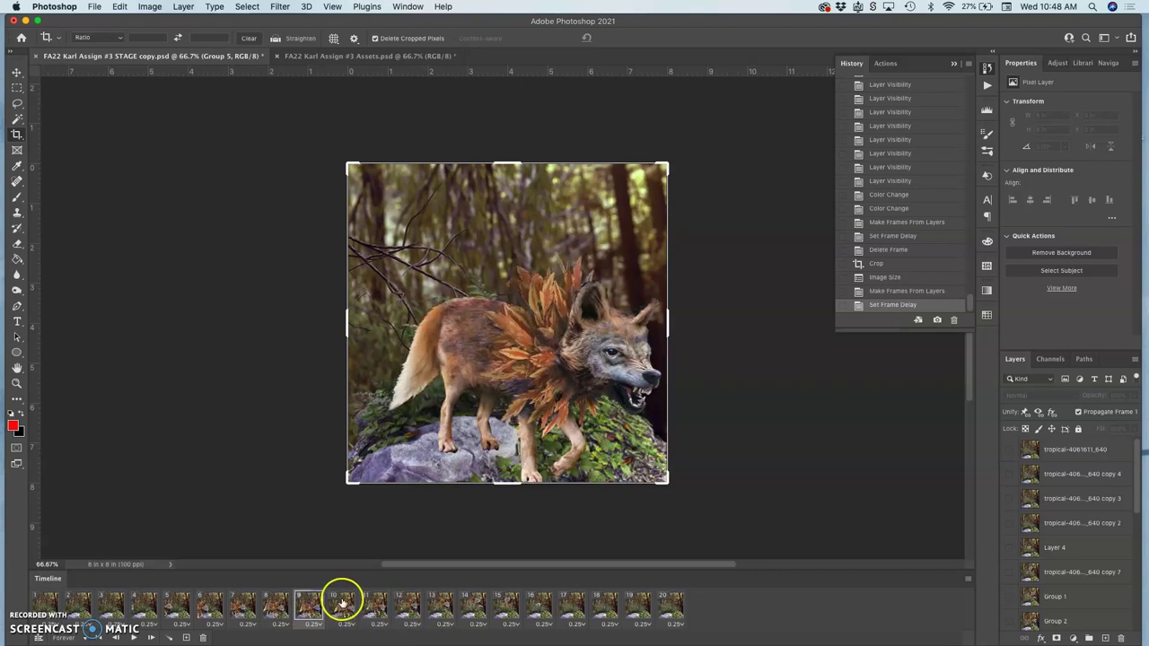
{"action": "left_click", "coordinate": [343, 604]}
{"action": "left_click", "coordinate": [365, 604]}
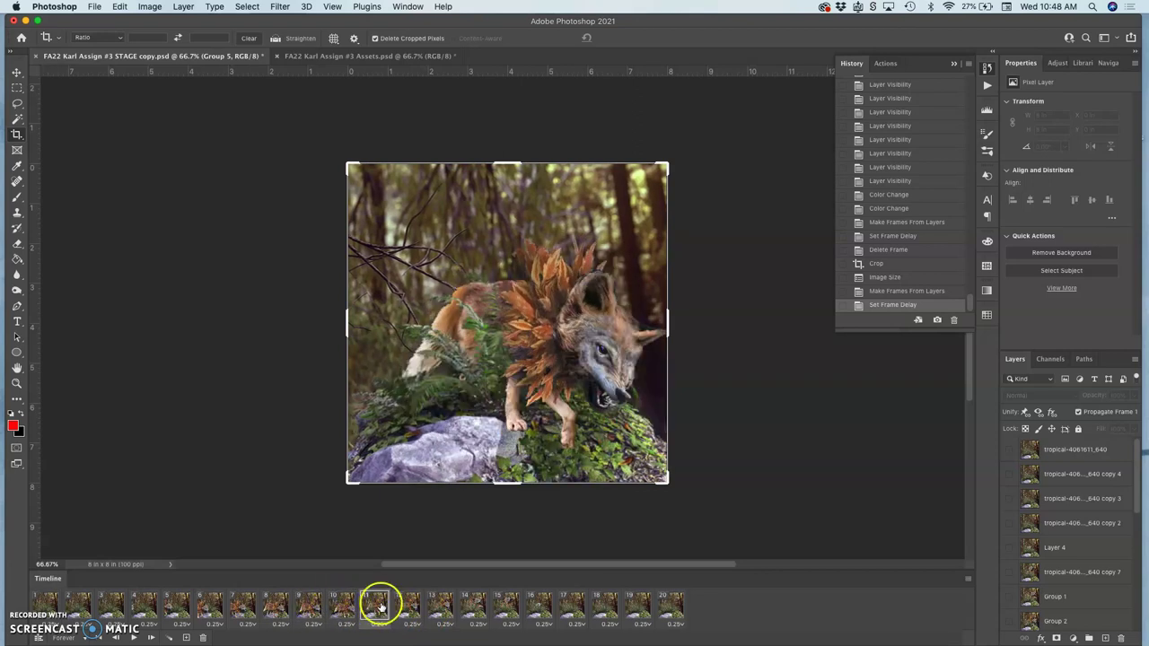
{"action": "left_click", "coordinate": [347, 606]}
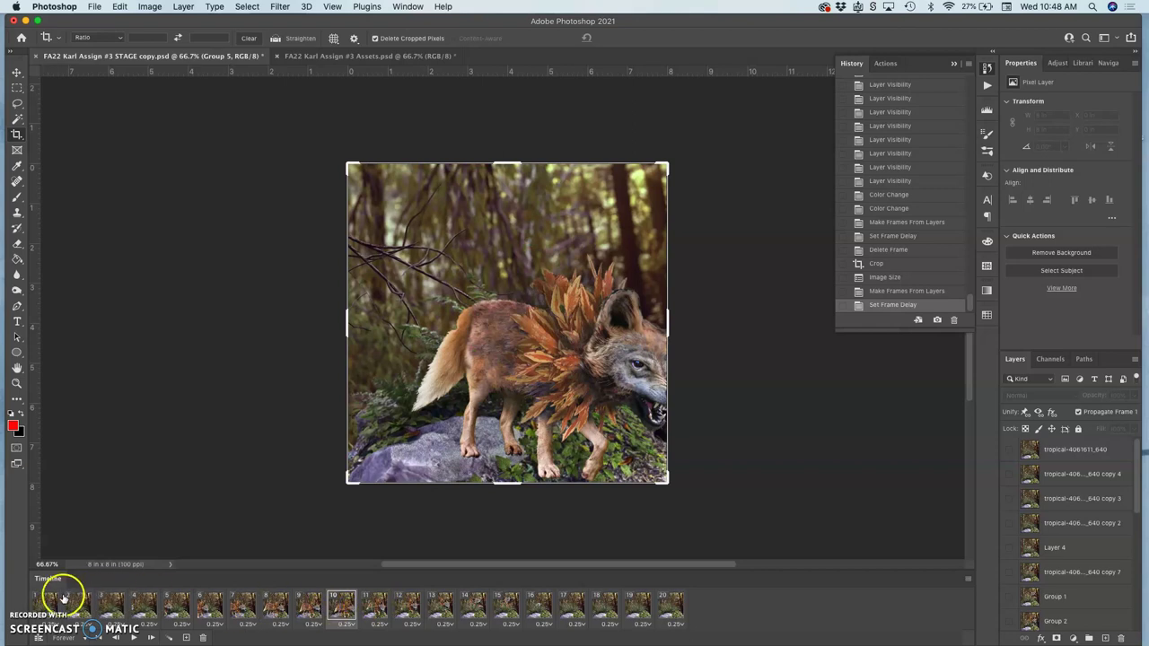
Step: Give frames 1–10 a custom 0.3-second delay and play the animation to check timing
{"action": "left_click", "coordinate": [345, 626]}
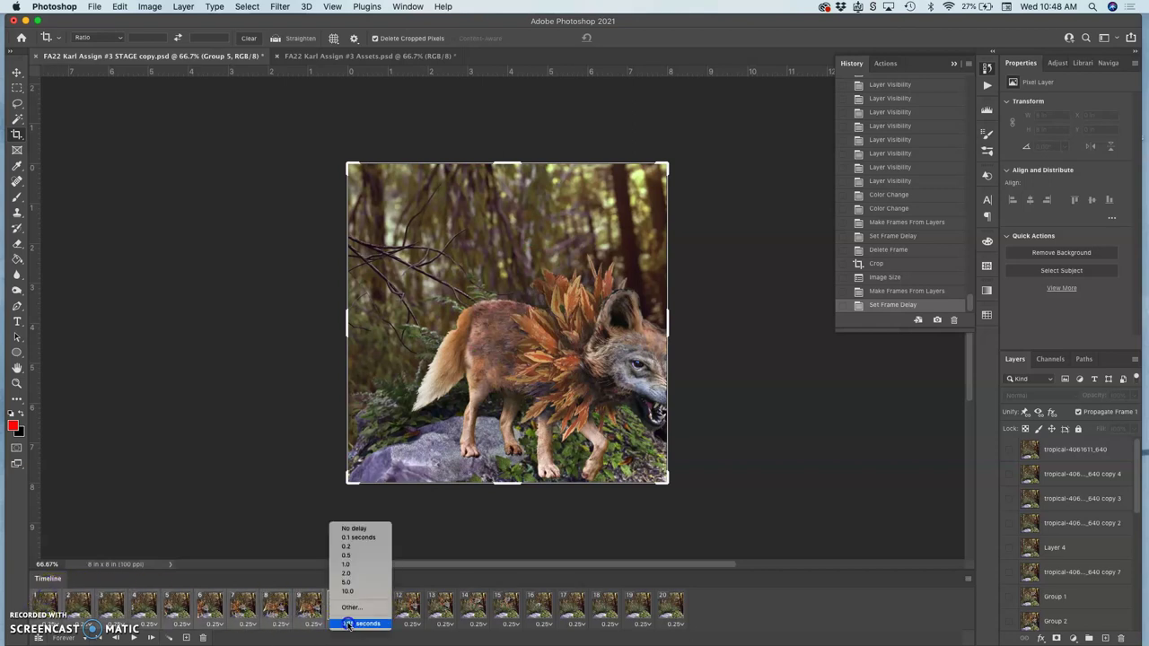
{"action": "left_click", "coordinate": [349, 610]}
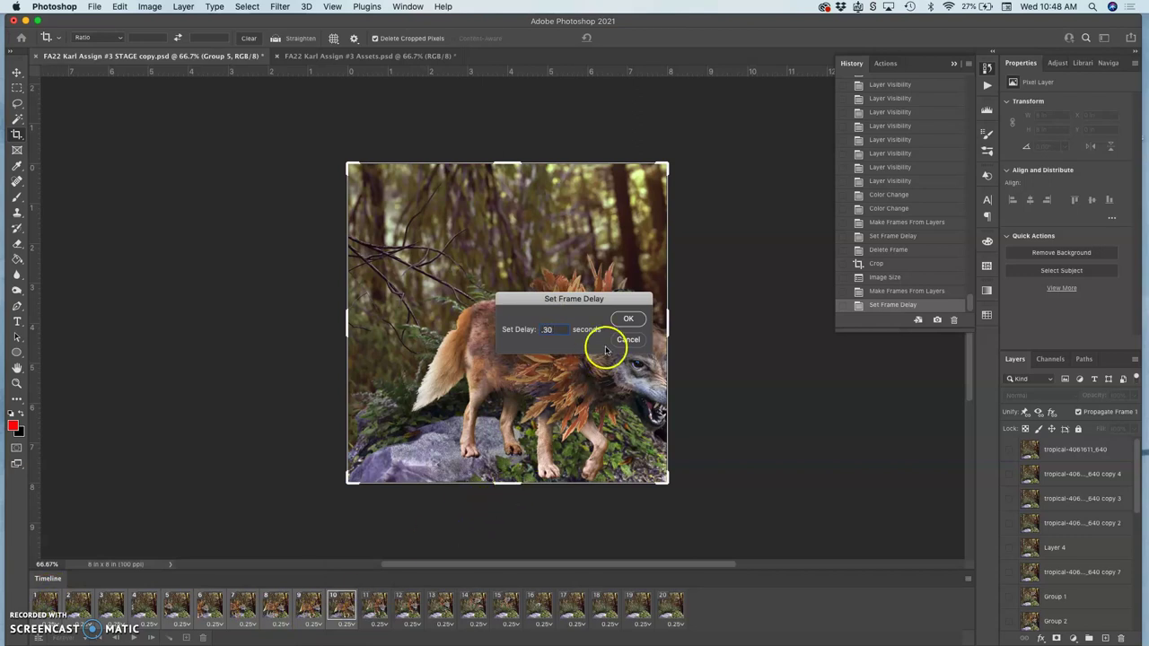
{"action": "left_click", "coordinate": [628, 322]}
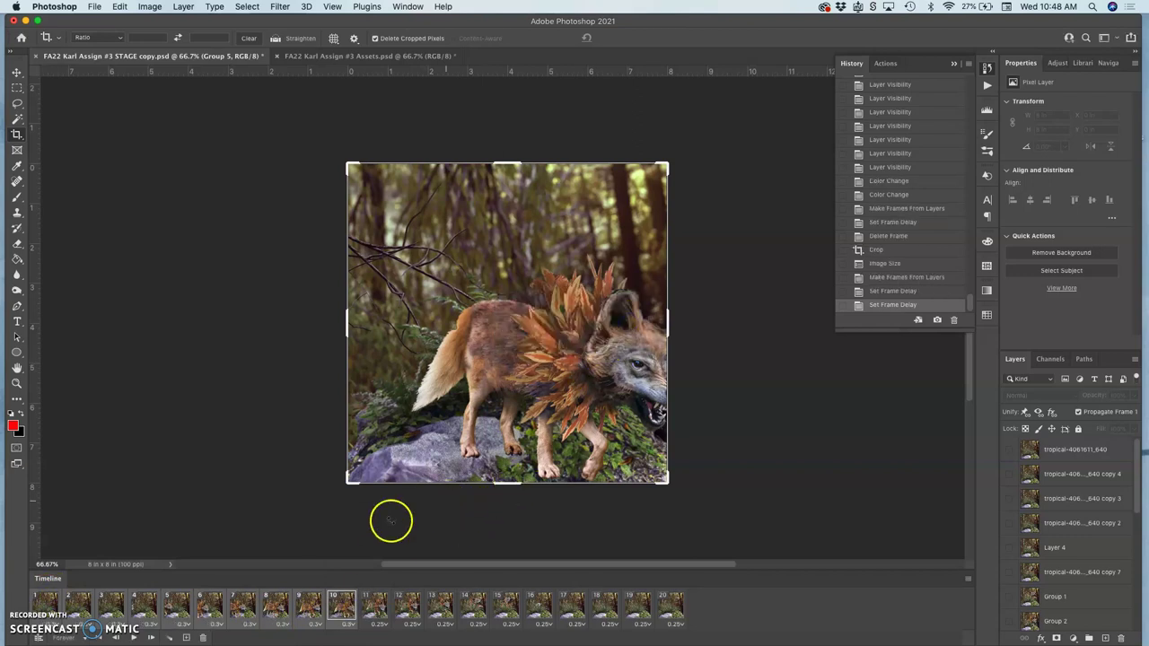
{"action": "left_click", "coordinate": [134, 638]}
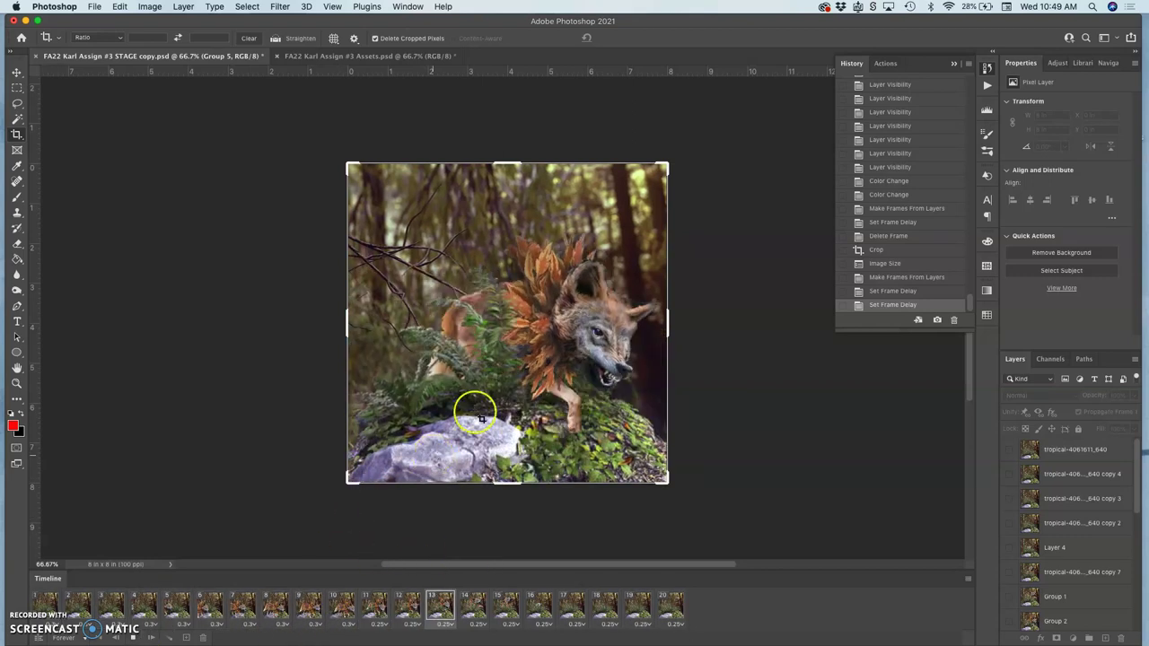
Step: Inspect the closing frames 16–20, settling on frame 17
{"action": "left_click", "coordinate": [572, 604]}
{"action": "left_click", "coordinate": [539, 607]}
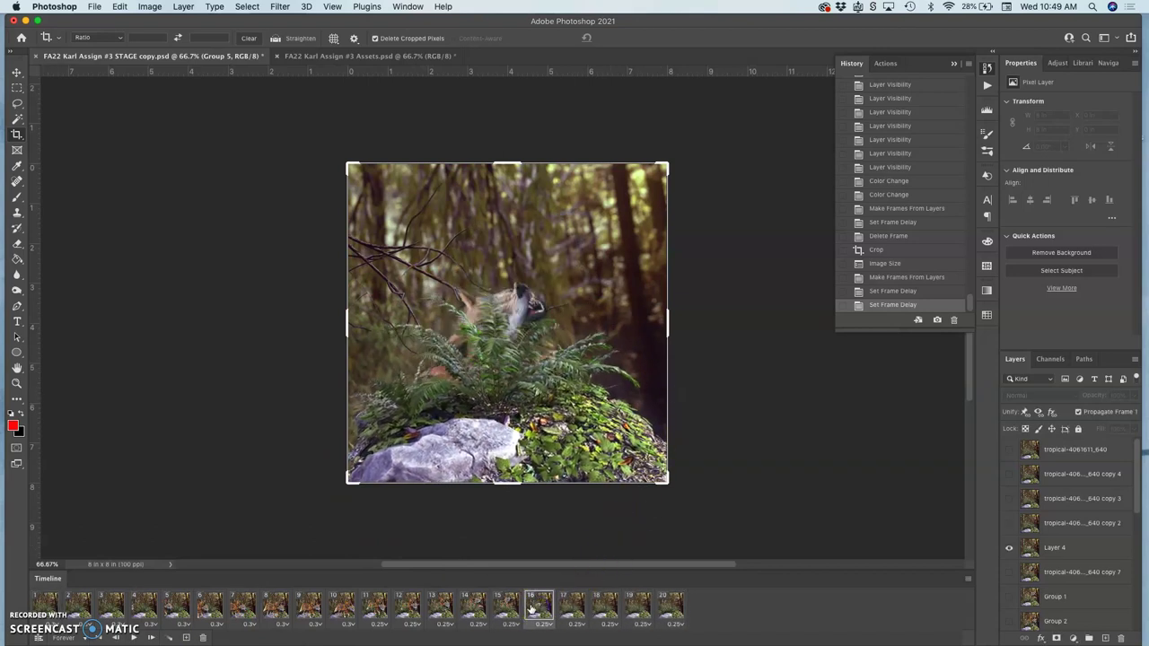
{"action": "left_click", "coordinate": [570, 606]}
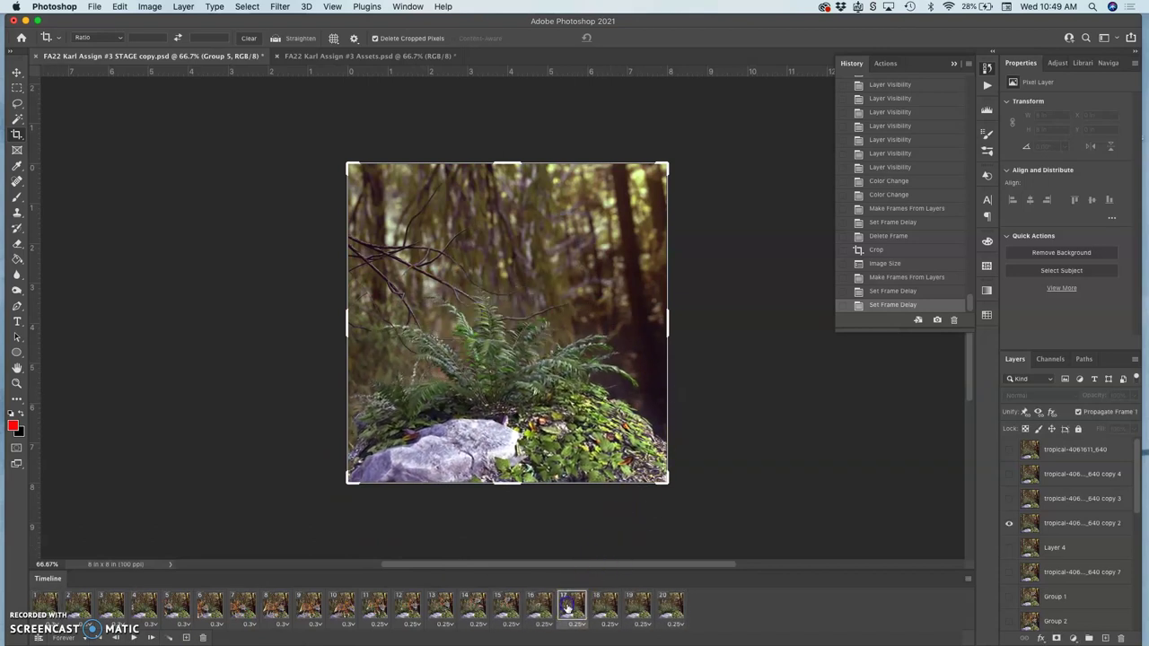
{"action": "left_click", "coordinate": [667, 609]}
{"action": "left_click", "coordinate": [645, 609]}
{"action": "left_click", "coordinate": [610, 608]}
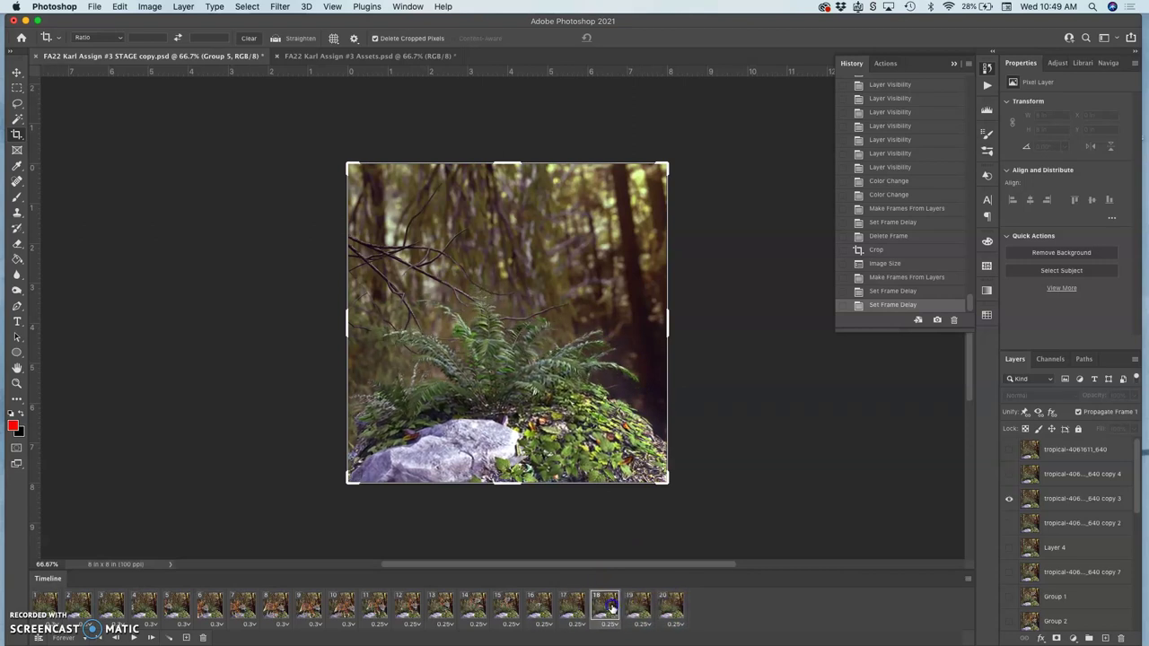
{"action": "left_click", "coordinate": [573, 608]}
{"action": "left_click", "coordinate": [546, 604]}
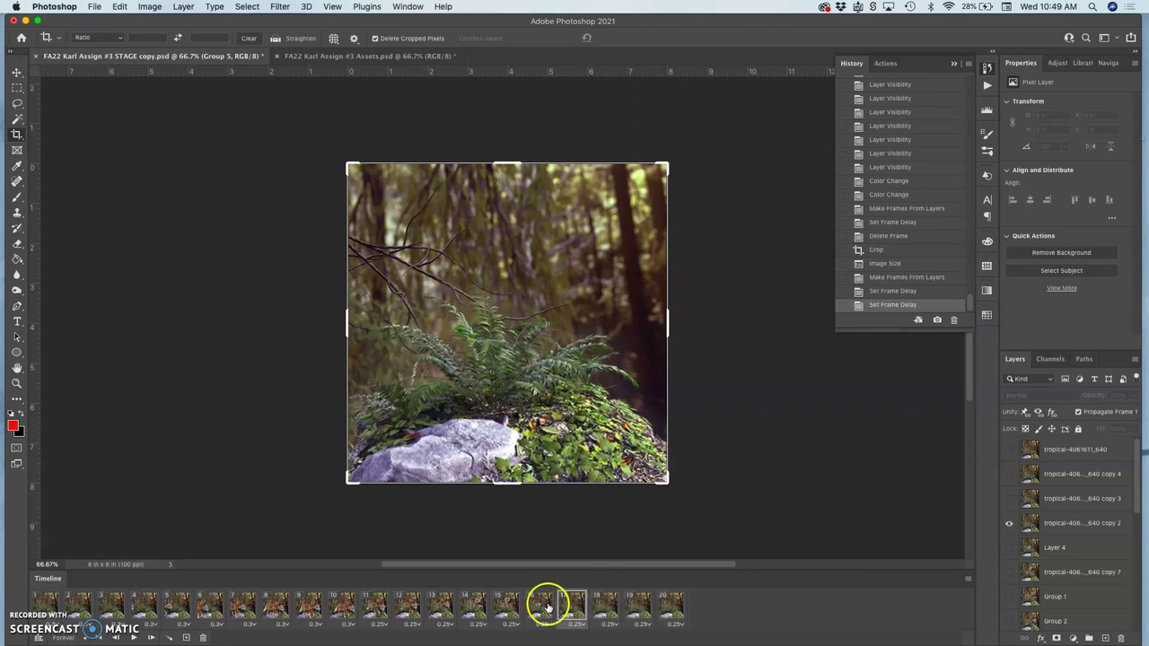
{"action": "left_click", "coordinate": [567, 609]}
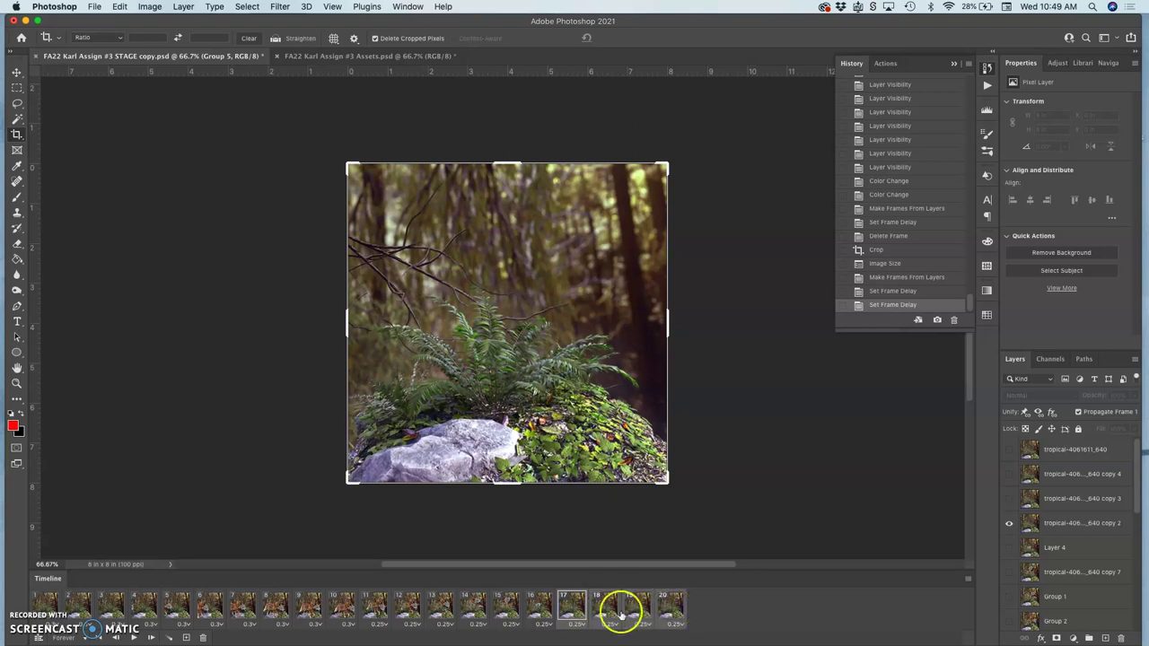
Step: Copy frames 17–20 and paste them after the selection, extending the timeline to 24 frames
{"action": "left_click", "coordinate": [970, 581]}
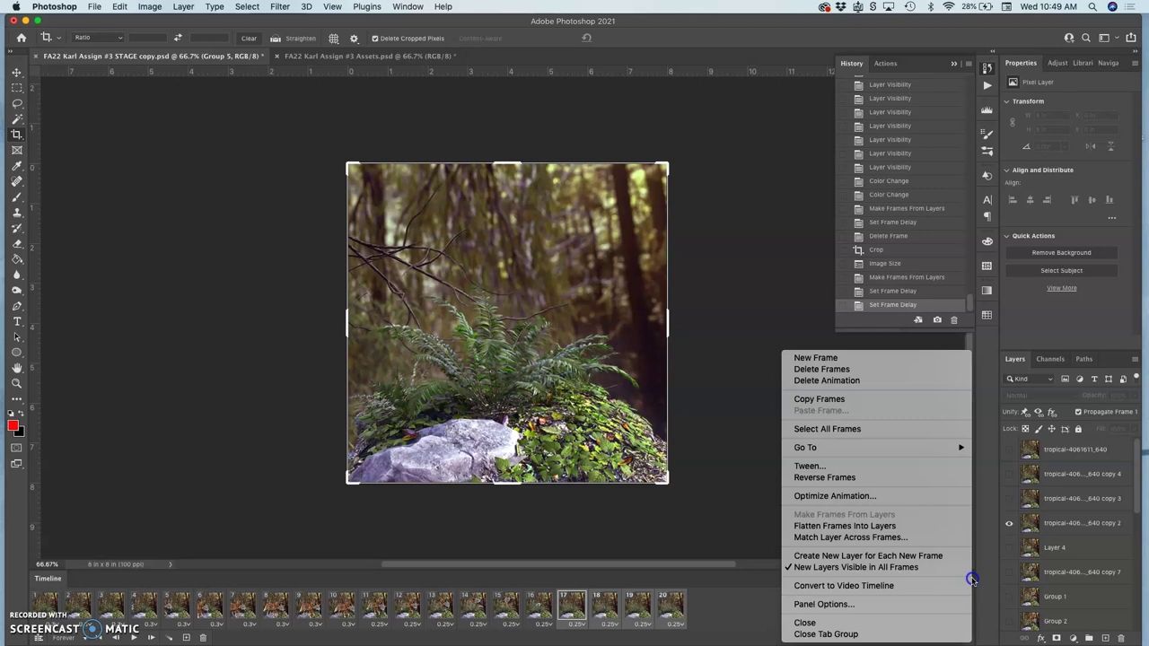
{"action": "left_click", "coordinate": [831, 401]}
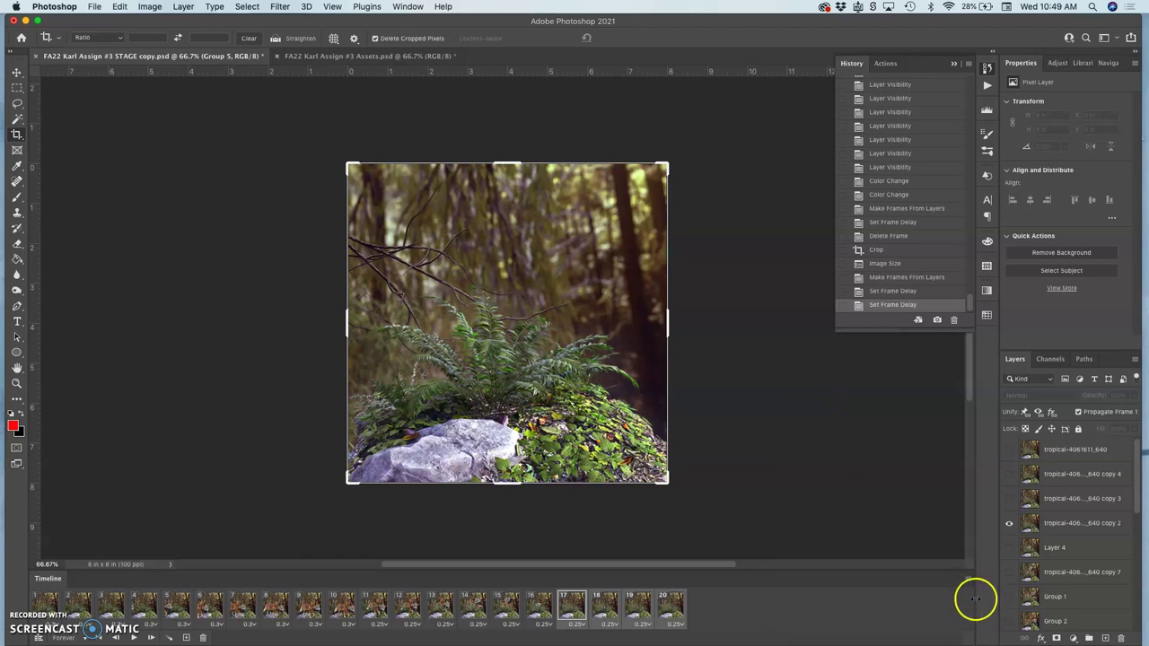
{"action": "left_click", "coordinate": [969, 582]}
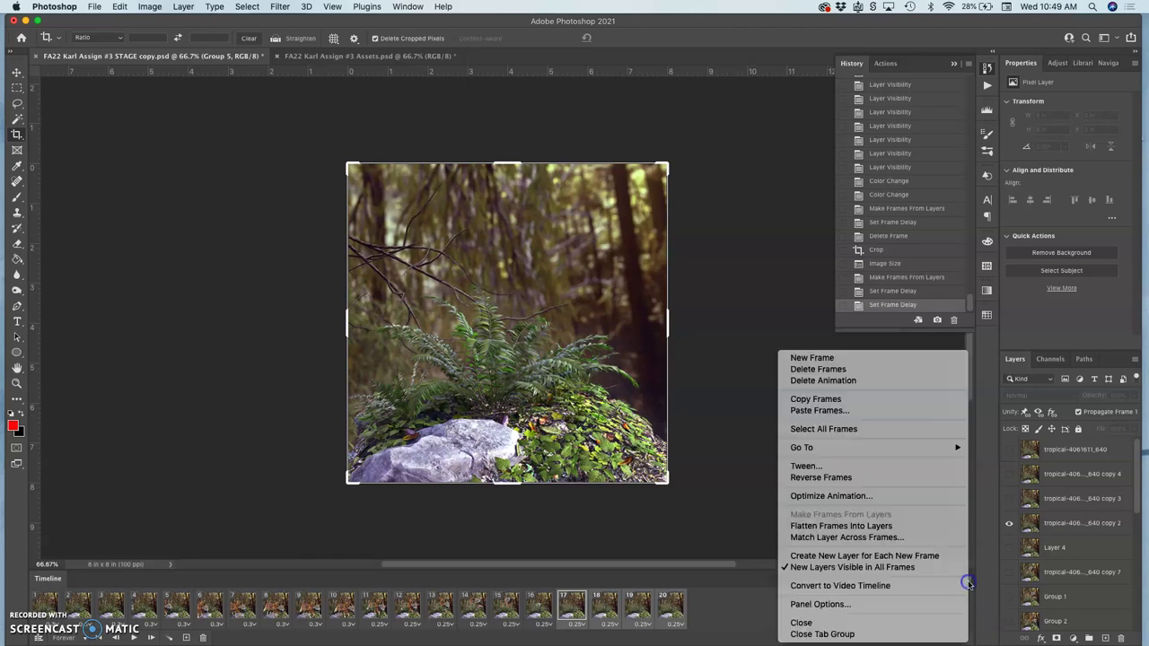
{"action": "left_click", "coordinate": [857, 411]}
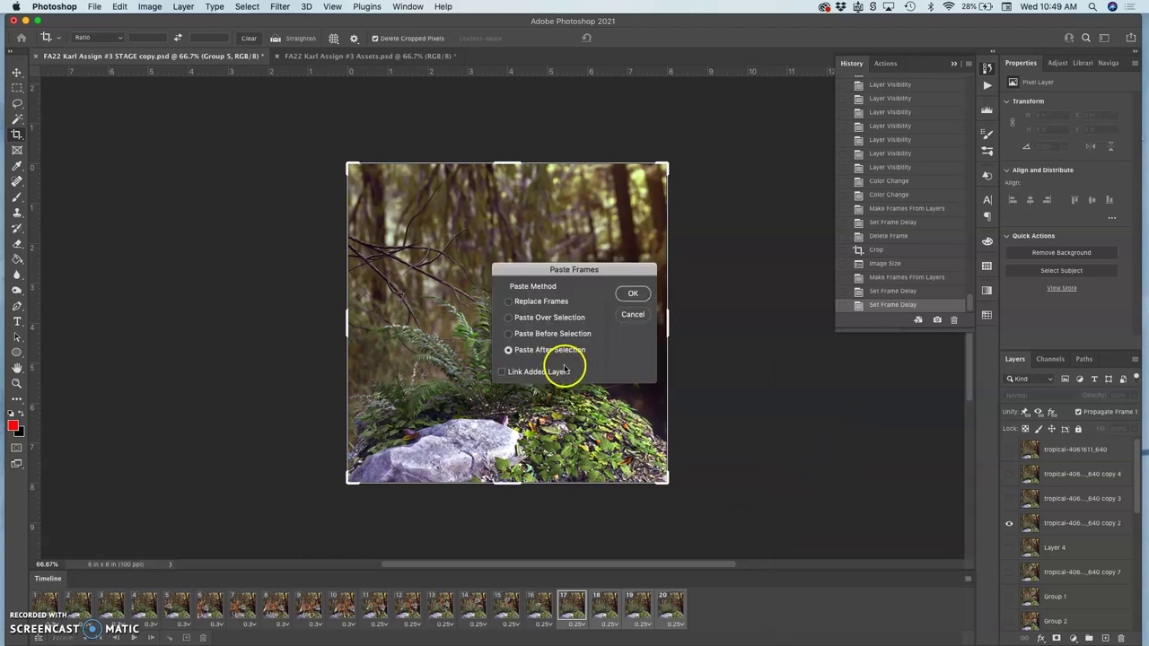
{"action": "left_click", "coordinate": [636, 295]}
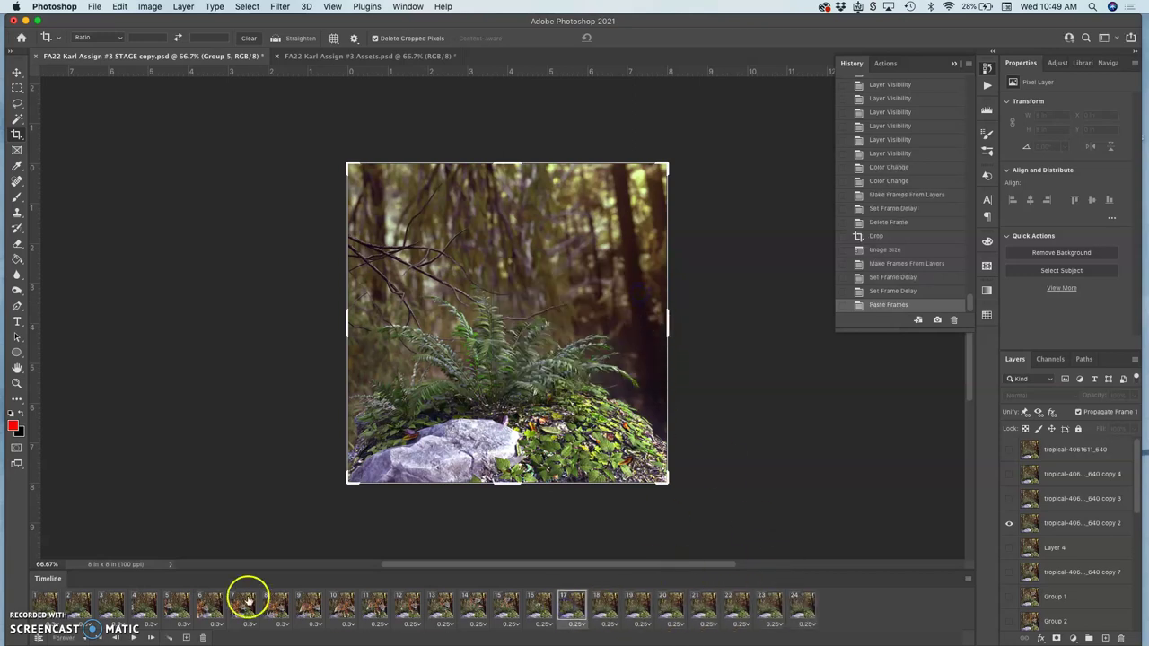
{"action": "left_click", "coordinate": [439, 609]}
Step: Preview the 24-frame animation, then copy frames 21–24
{"action": "left_click", "coordinate": [133, 637]}
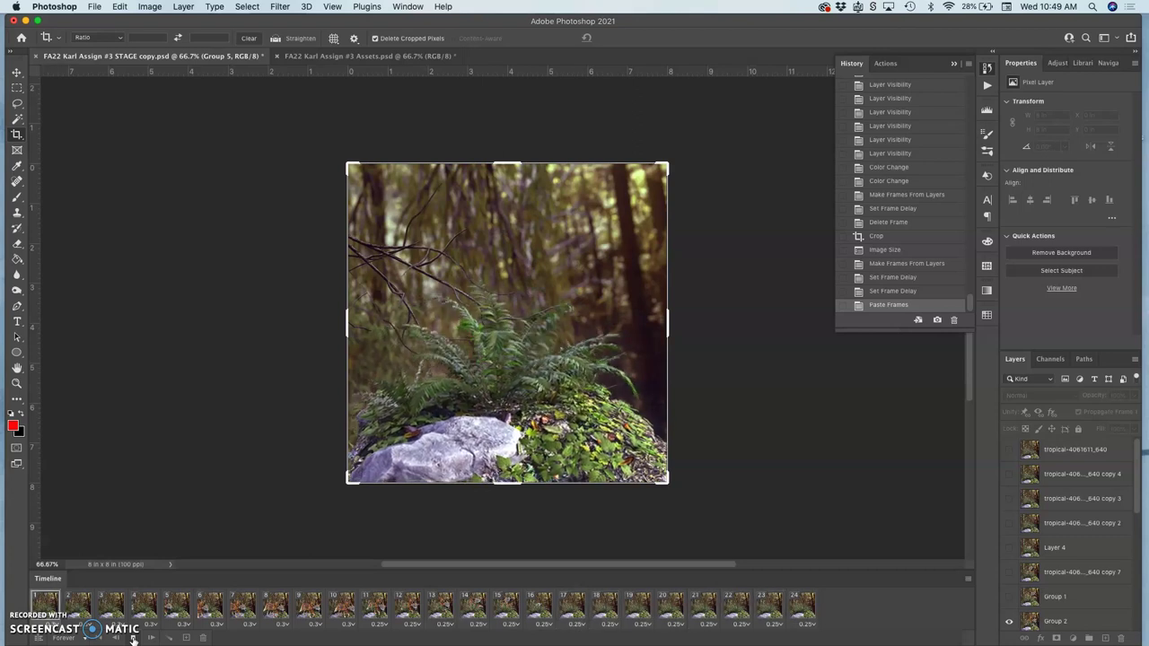
{"action": "left_click", "coordinate": [804, 569]}
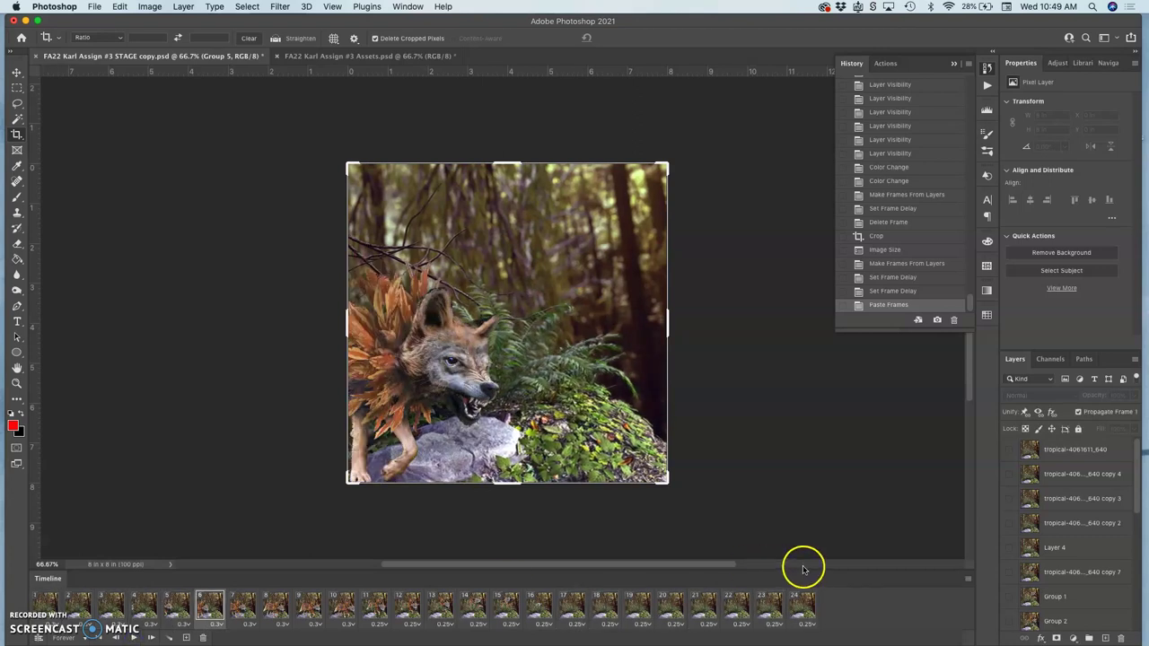
{"action": "left_click", "coordinate": [804, 611]}
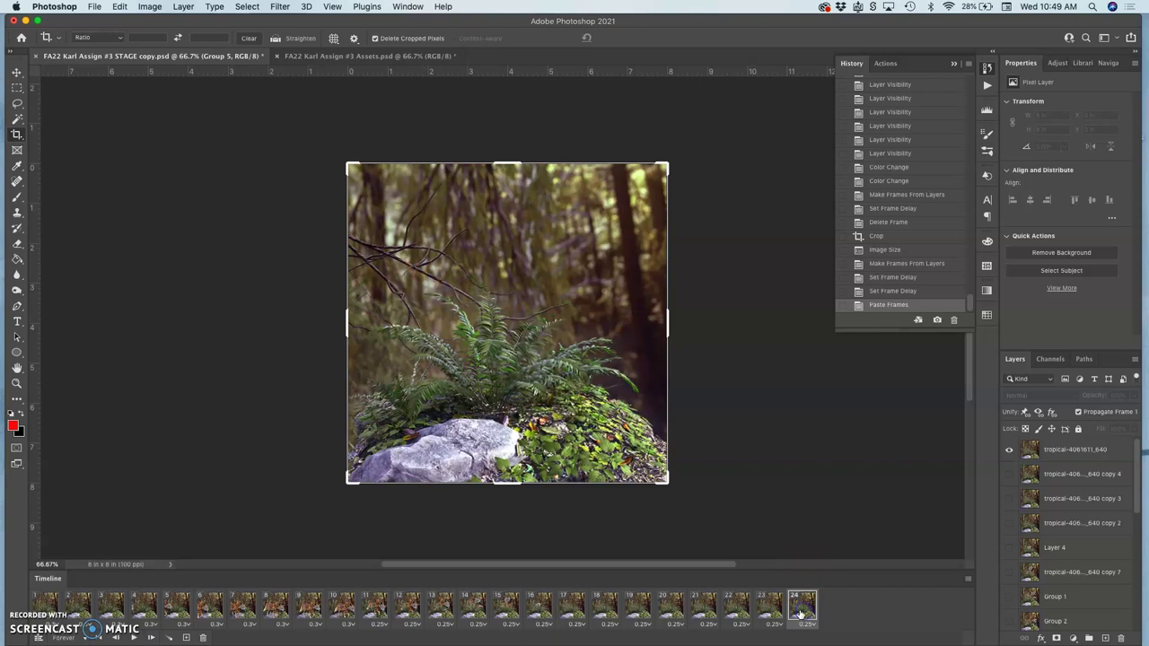
{"action": "left_click", "coordinate": [707, 611], "text": "shift"}
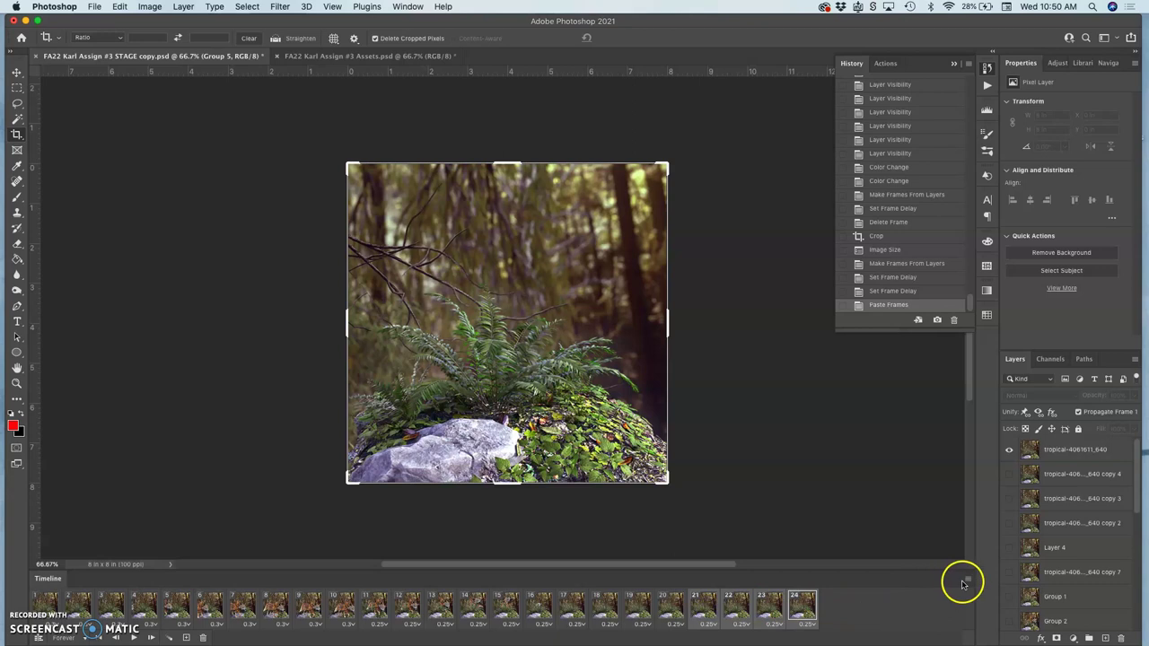
{"action": "left_click", "coordinate": [966, 581]}
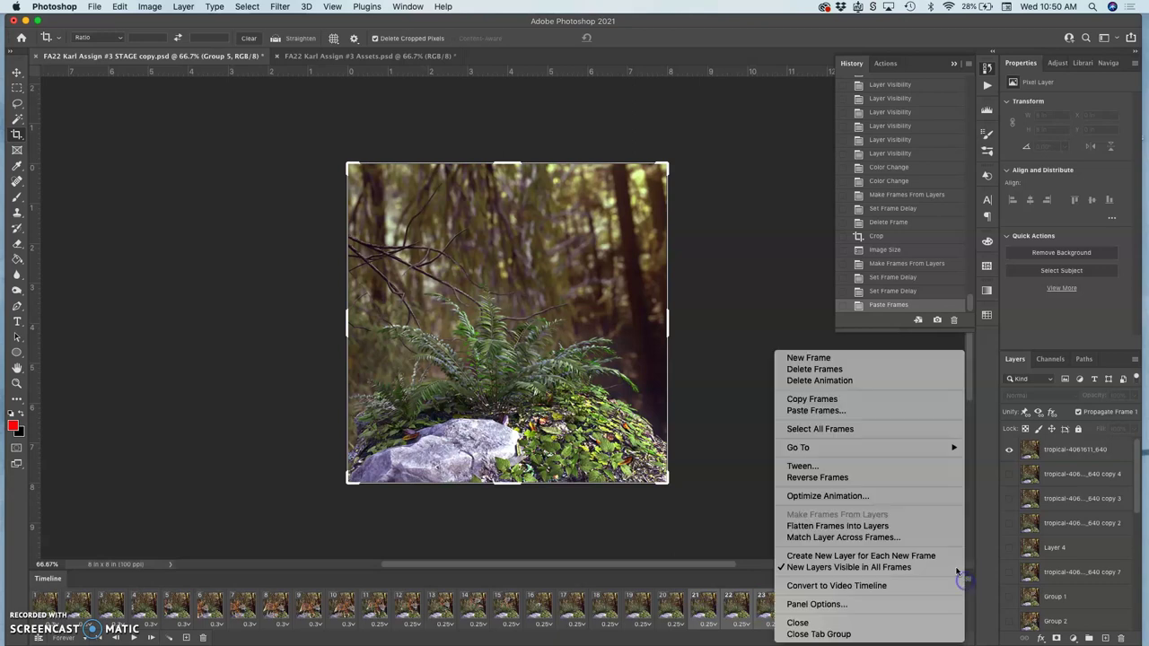
{"action": "left_click", "coordinate": [870, 403]}
Step: Paste the copied frames after the selection for 28 frames, and move frame 25 after frame 26
{"action": "left_click", "coordinate": [970, 519]}
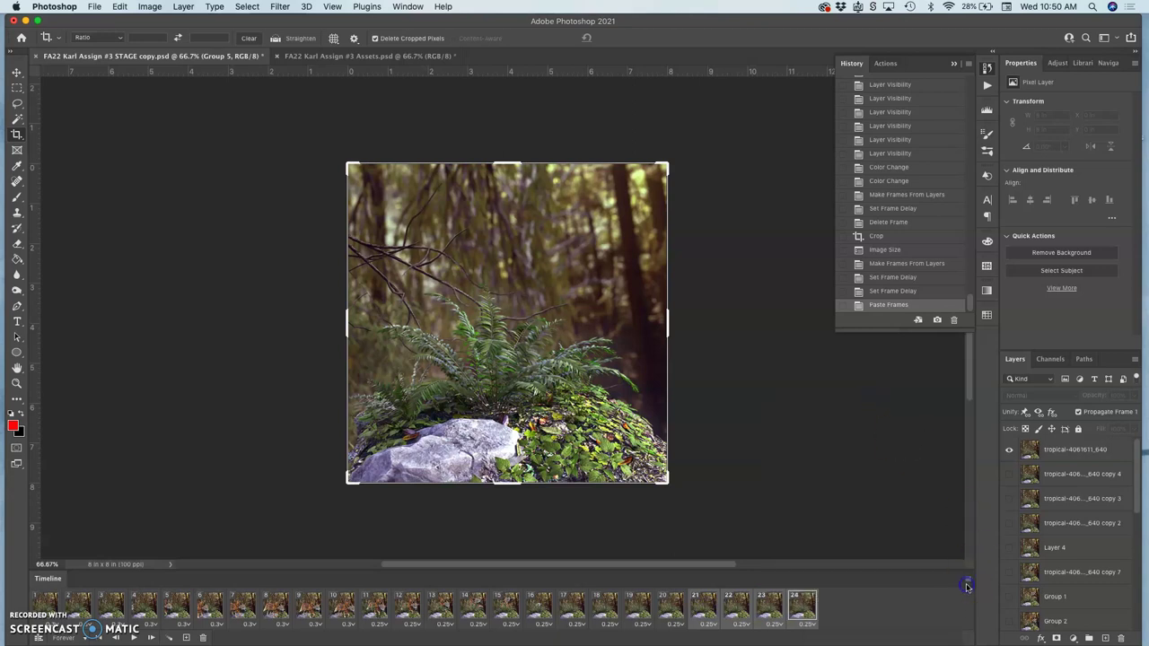
{"action": "left_click", "coordinate": [967, 581]}
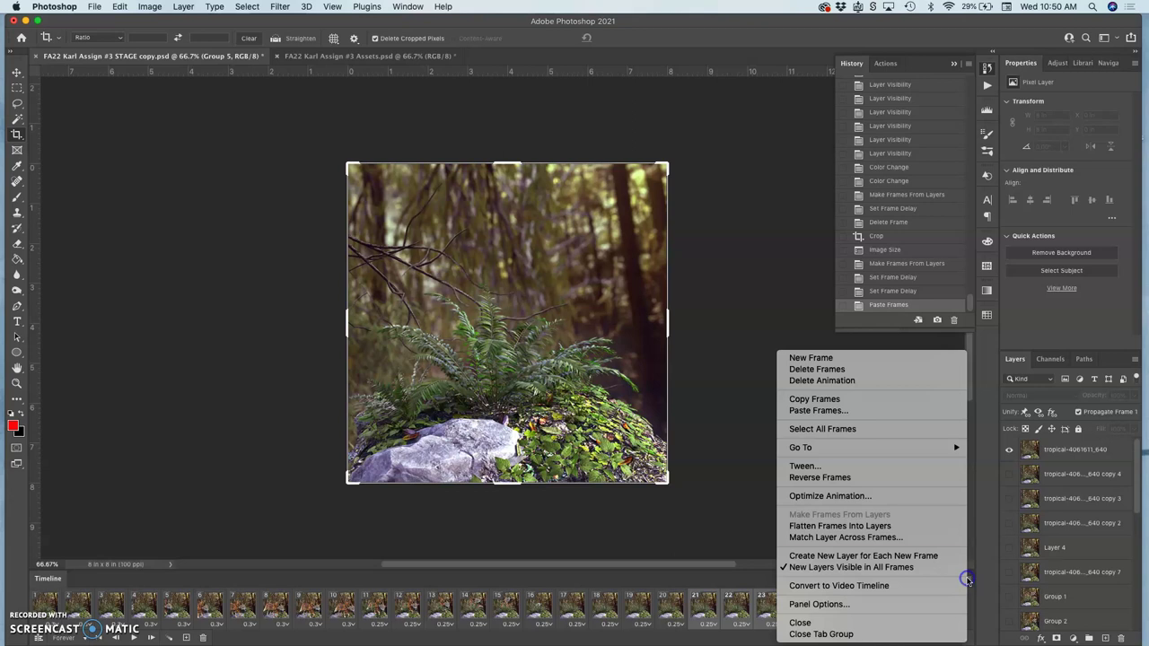
{"action": "left_click", "coordinate": [893, 412]}
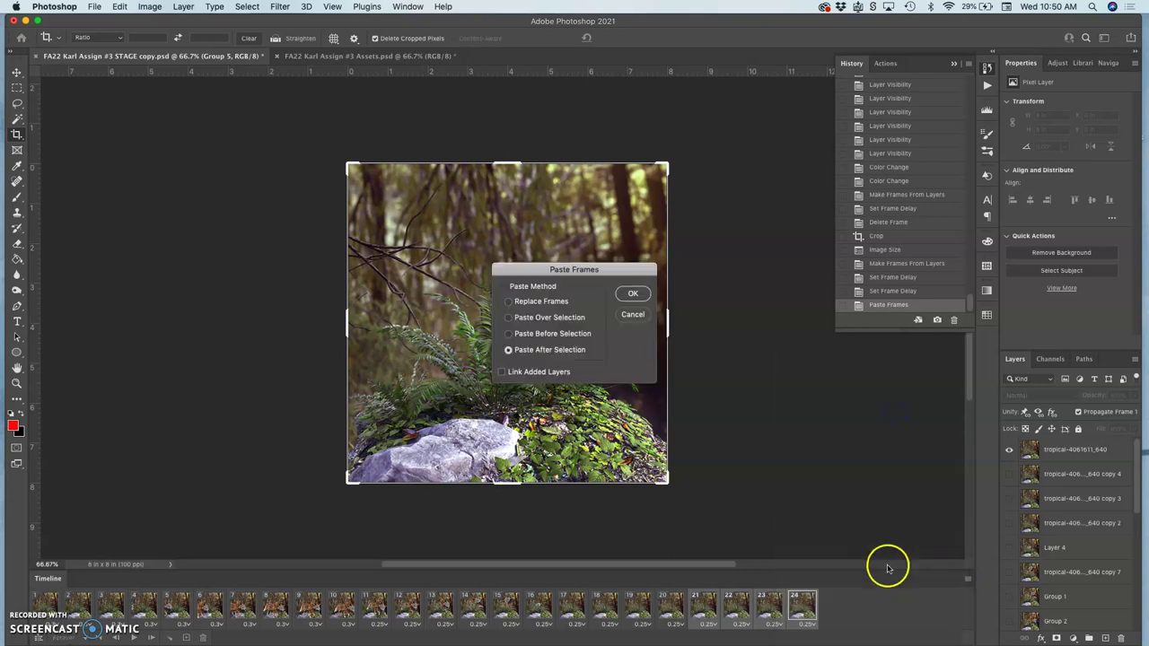
{"action": "left_click", "coordinate": [631, 293]}
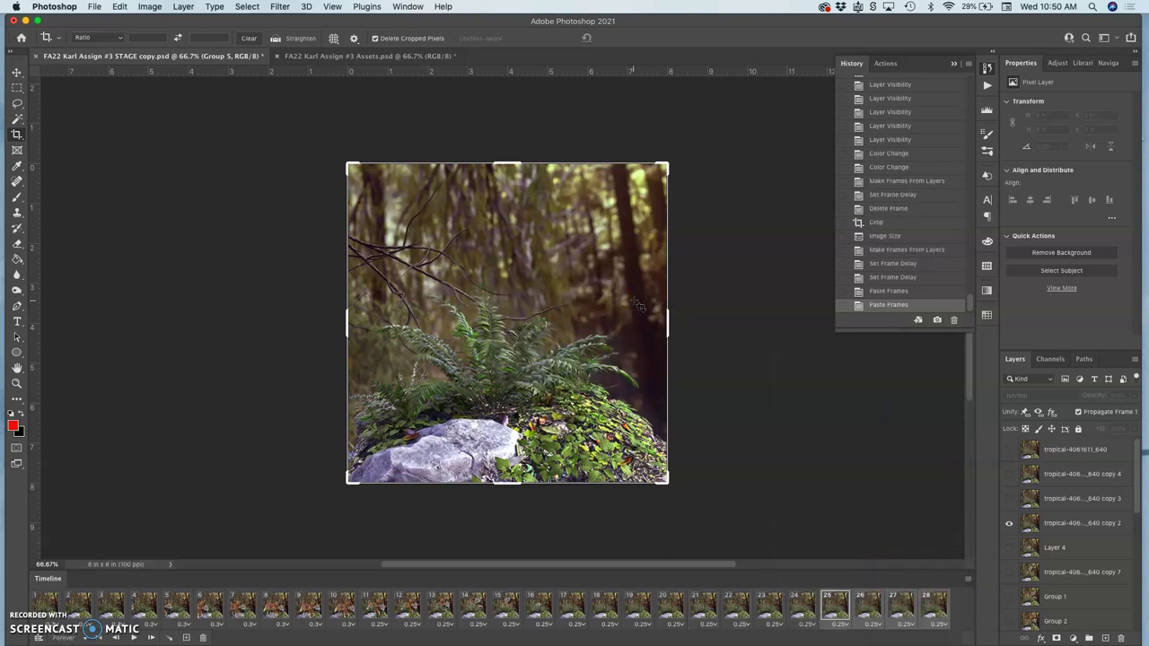
{"action": "left_click", "coordinate": [834, 605]}
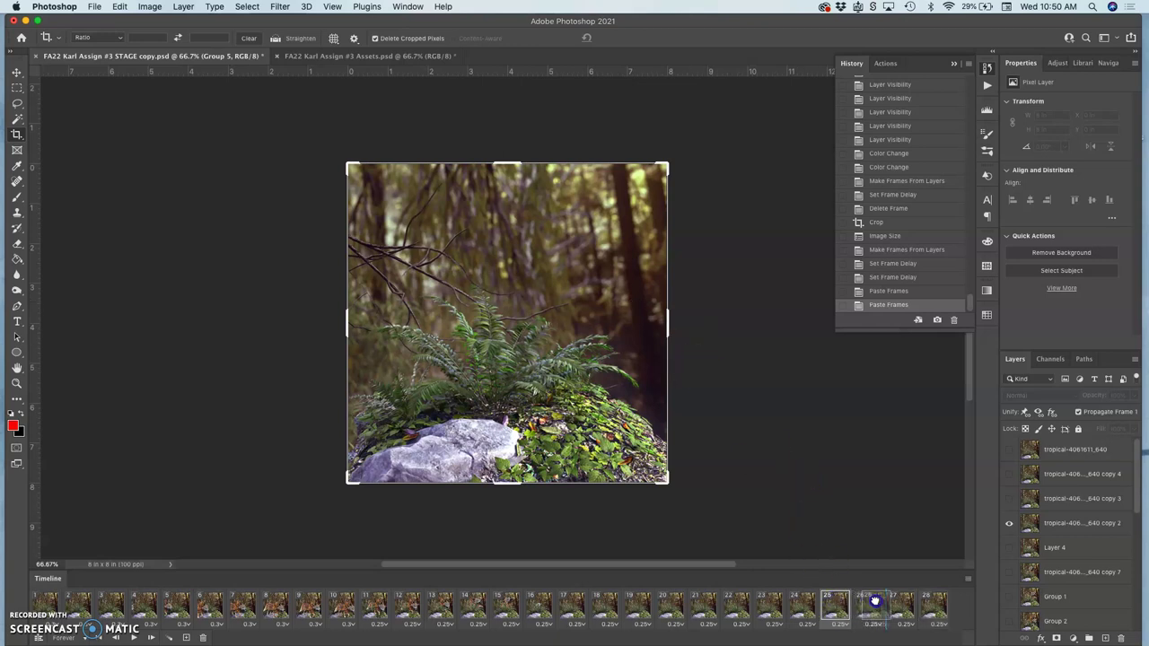
{"action": "left_click_drag", "start_coordinate": [876, 602], "coordinate": [898, 607]}
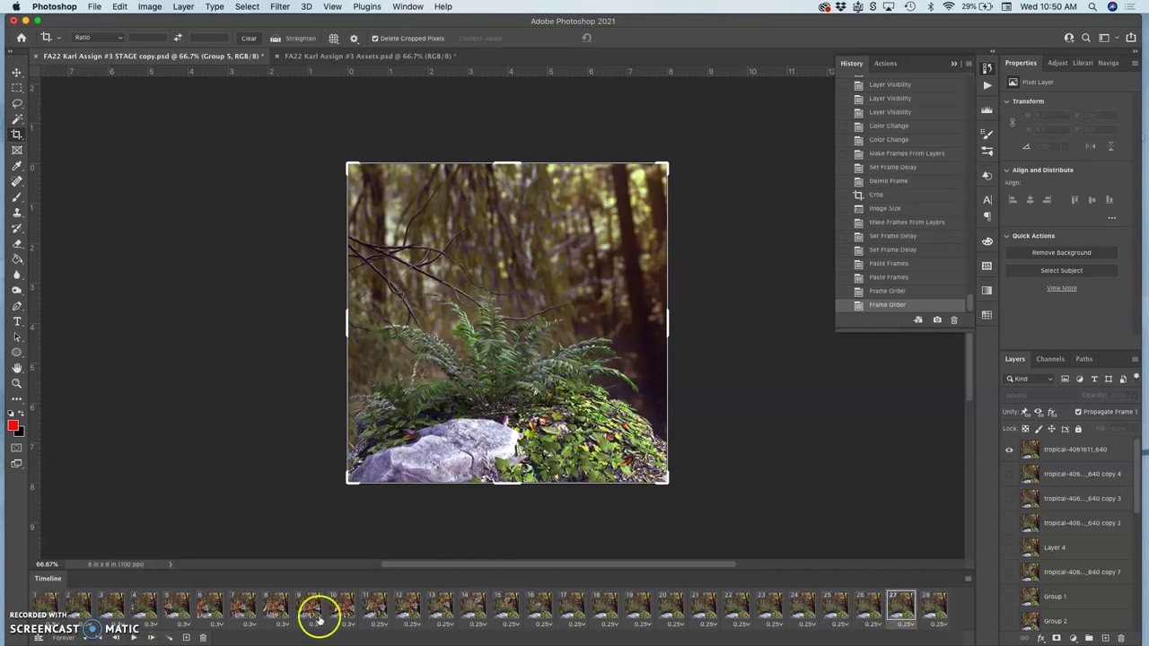
Step: Preview the animation, delete frames 23 and 20 to leave 26 frames, and replay it
{"action": "left_click", "coordinate": [486, 606]}
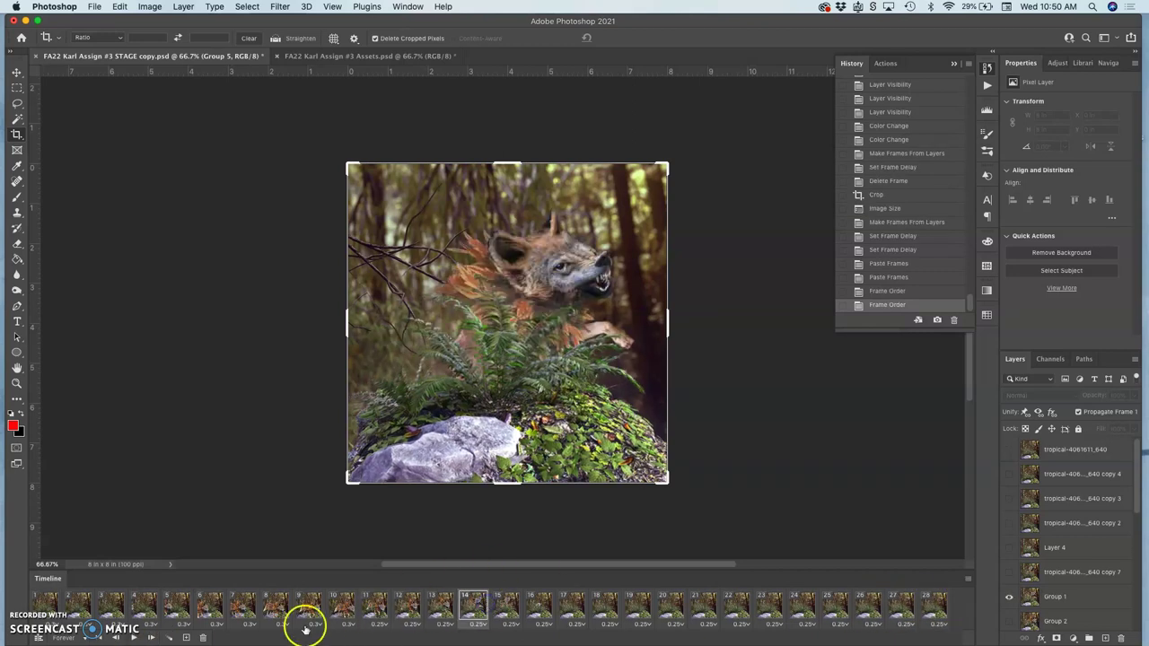
{"action": "left_click", "coordinate": [130, 634]}
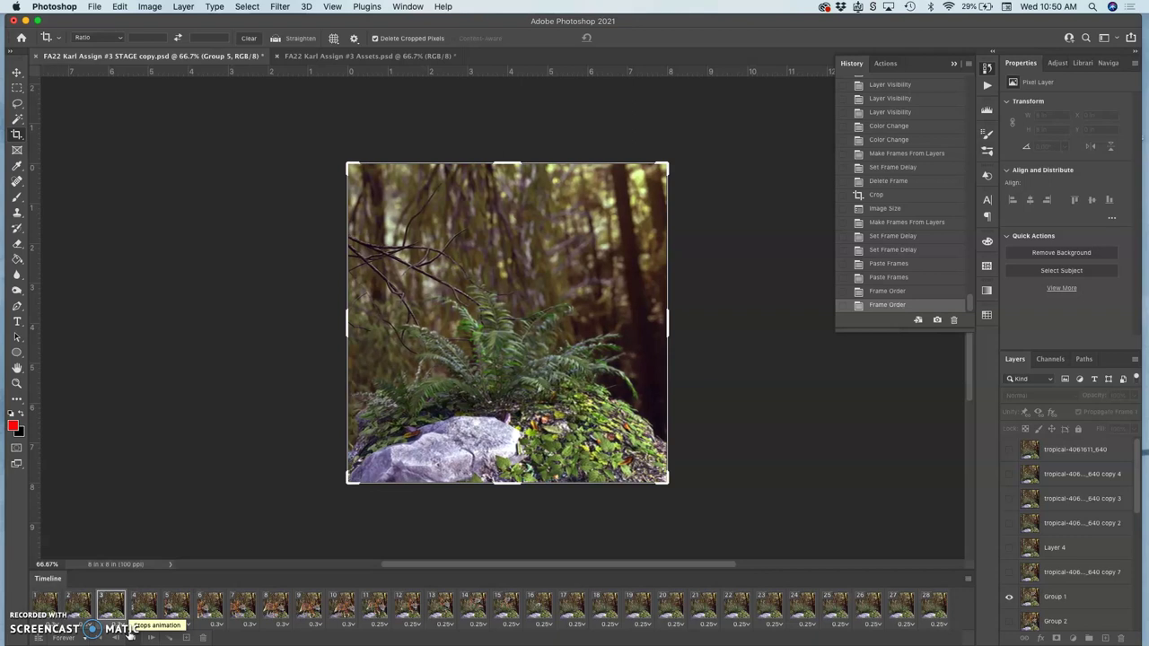
{"action": "left_click", "coordinate": [765, 613]}
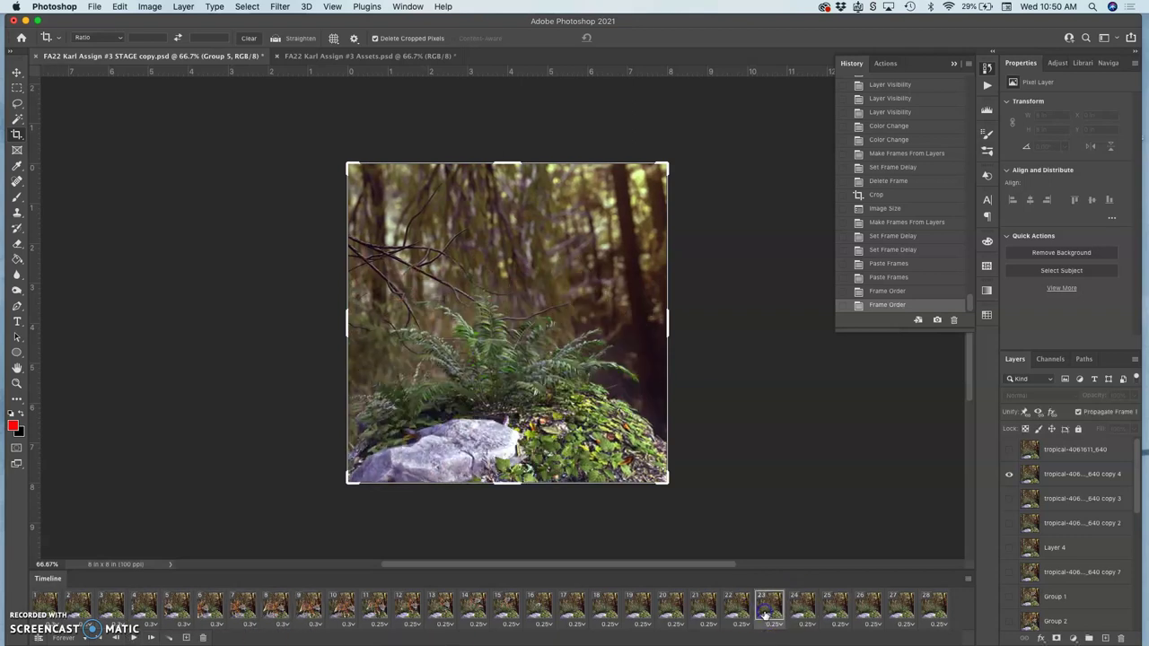
{"action": "left_click", "coordinate": [201, 638]}
{"action": "left_click", "coordinate": [674, 611]}
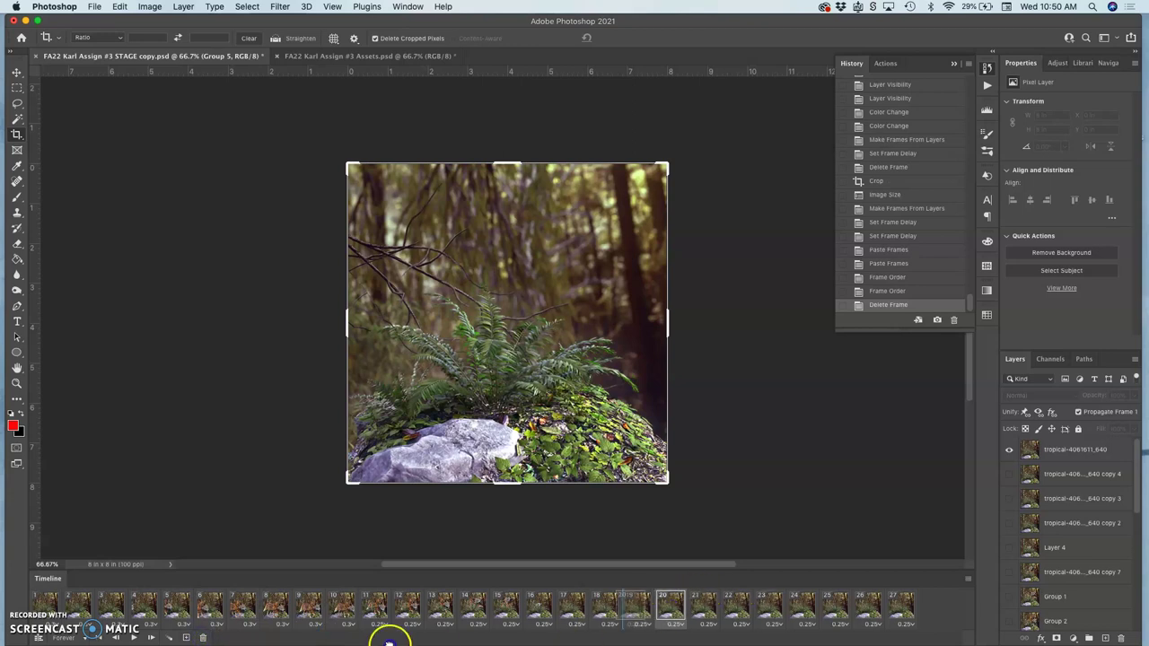
{"action": "left_click", "coordinate": [201, 637]}
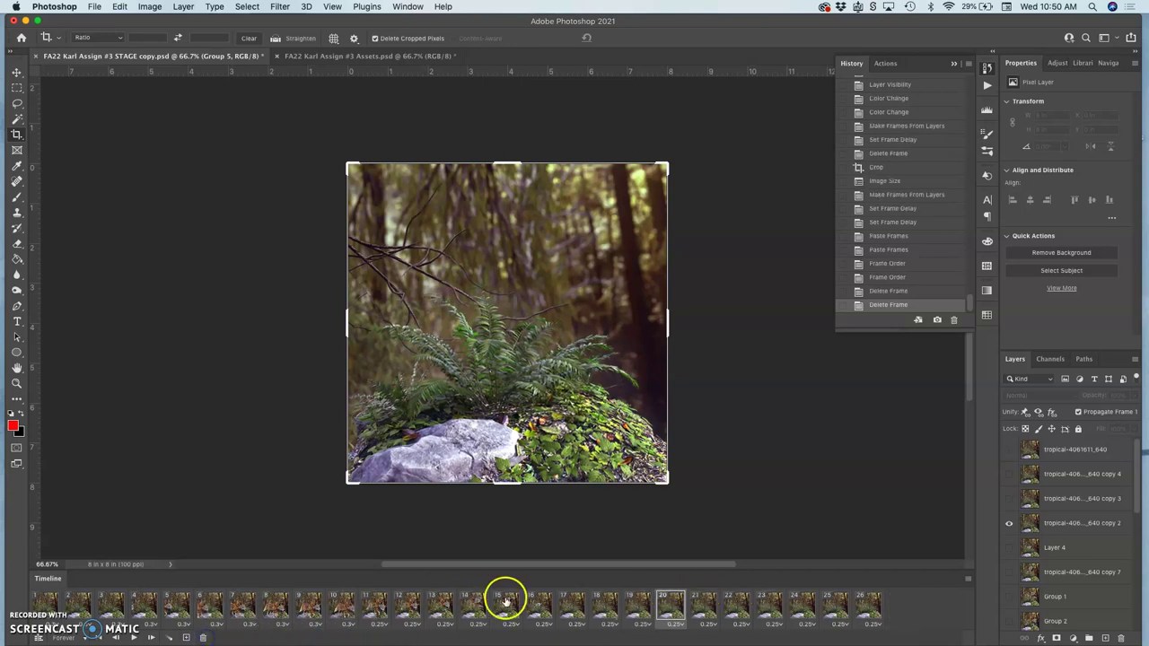
{"action": "left_click", "coordinate": [477, 604]}
{"action": "left_click", "coordinate": [136, 638]}
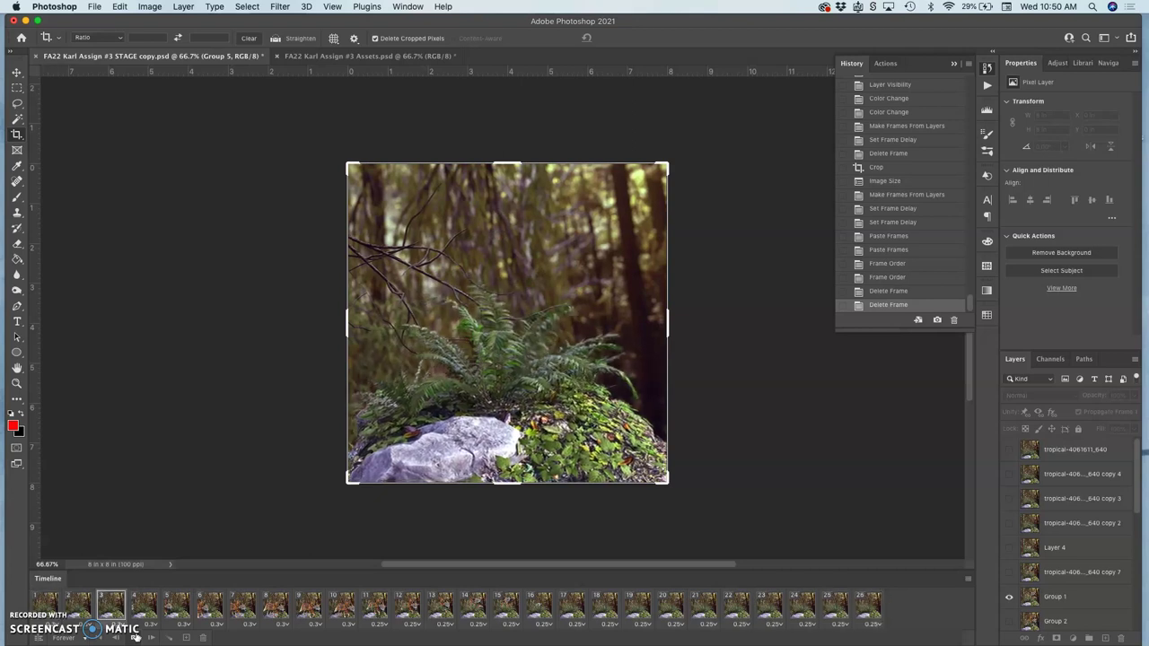
Step: Set frames 24, 25 and 26 to custom delays of 0.3, 0.35 and 0.4 seconds
{"action": "left_click", "coordinate": [803, 617]}
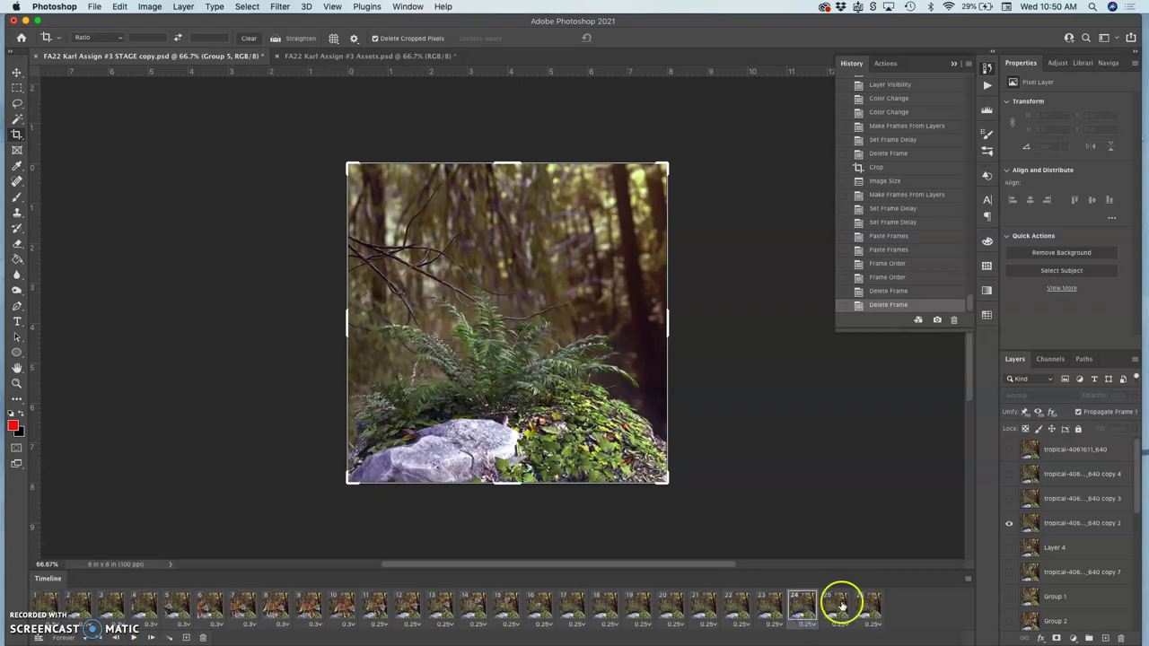
{"action": "left_click", "coordinate": [801, 622]}
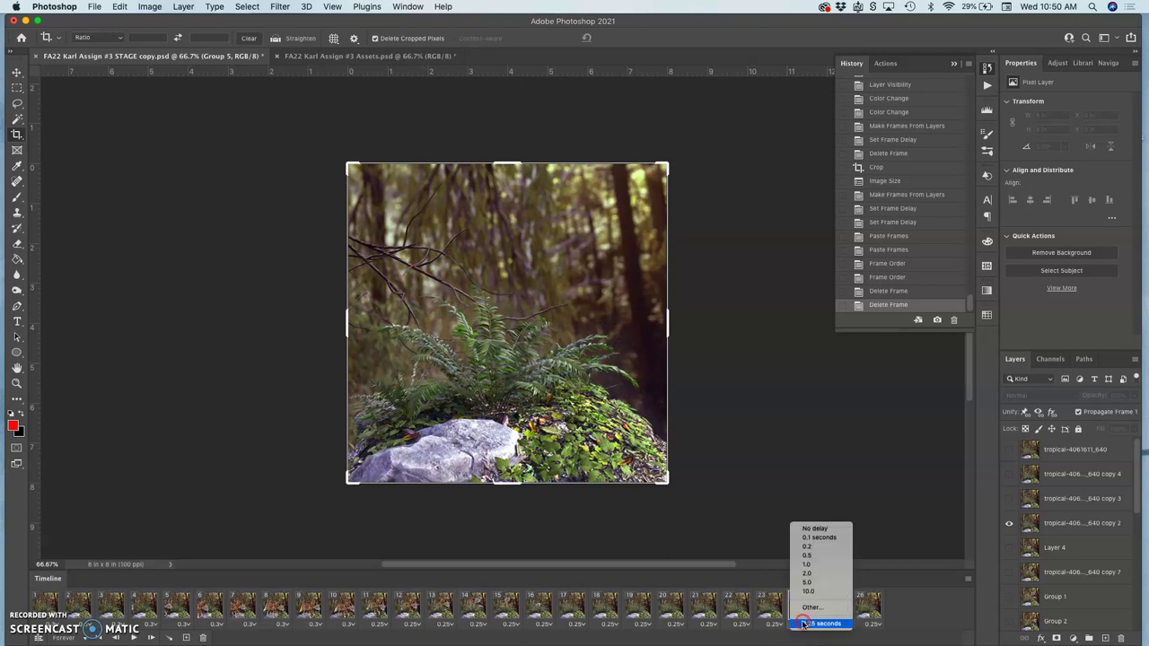
{"action": "left_click", "coordinate": [810, 608]}
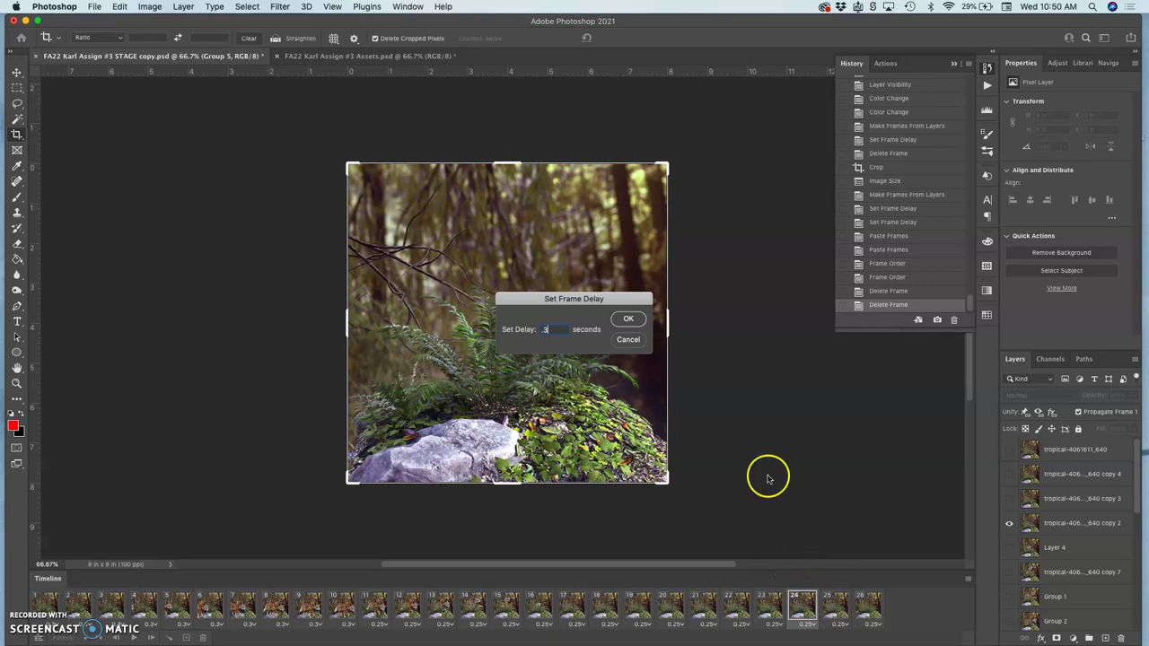
{"action": "left_click", "coordinate": [640, 322]}
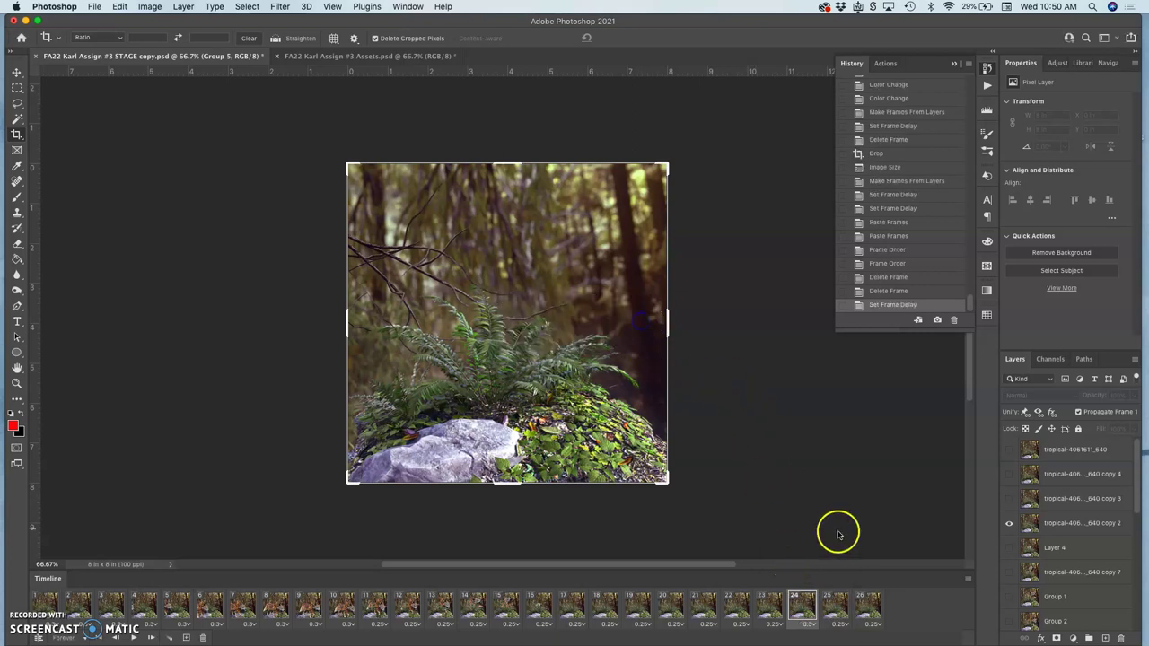
{"action": "left_click", "coordinate": [835, 604]}
{"action": "left_click", "coordinate": [843, 626]}
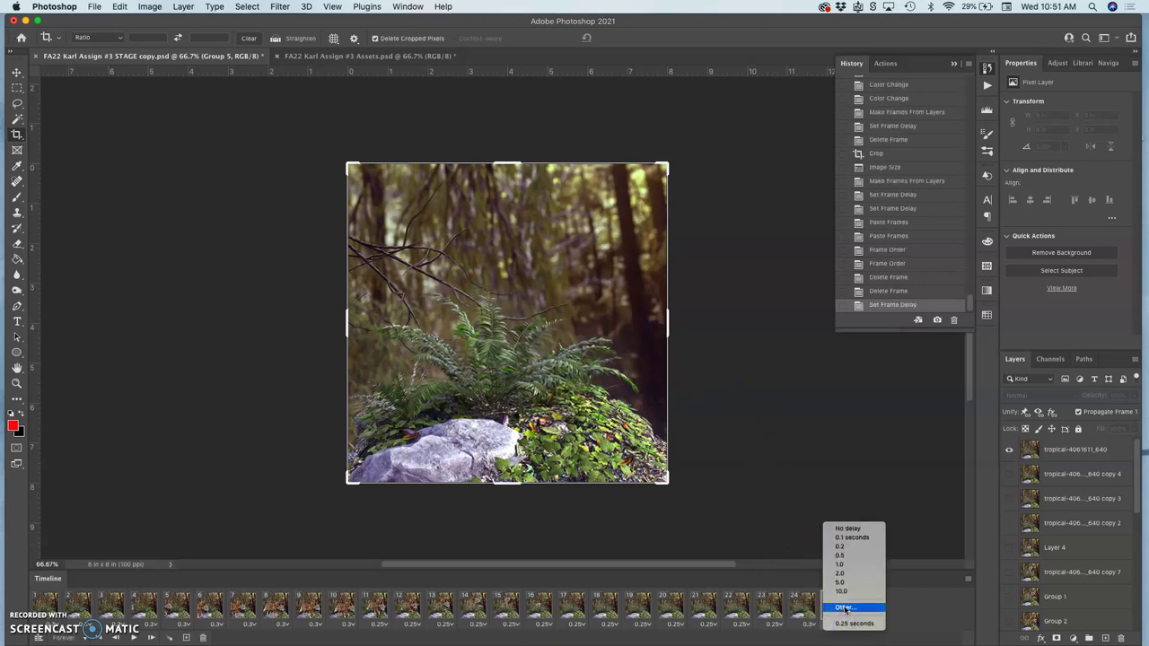
{"action": "left_click", "coordinate": [844, 609]}
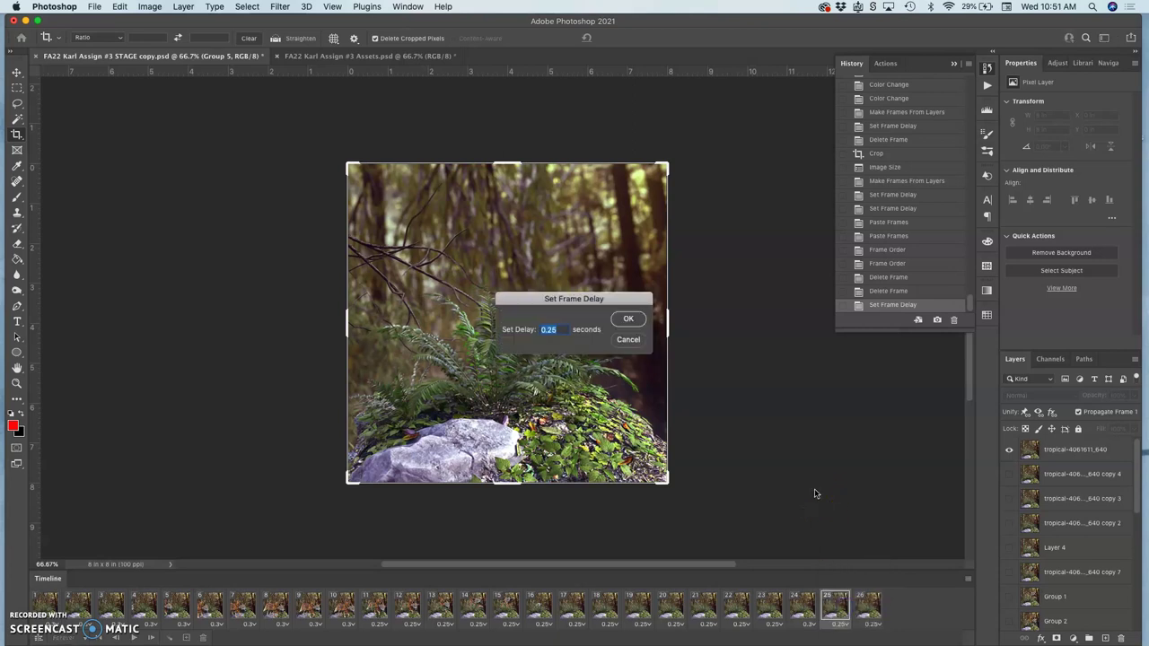
{"action": "left_click", "coordinate": [632, 319]}
{"action": "left_click", "coordinate": [871, 628]}
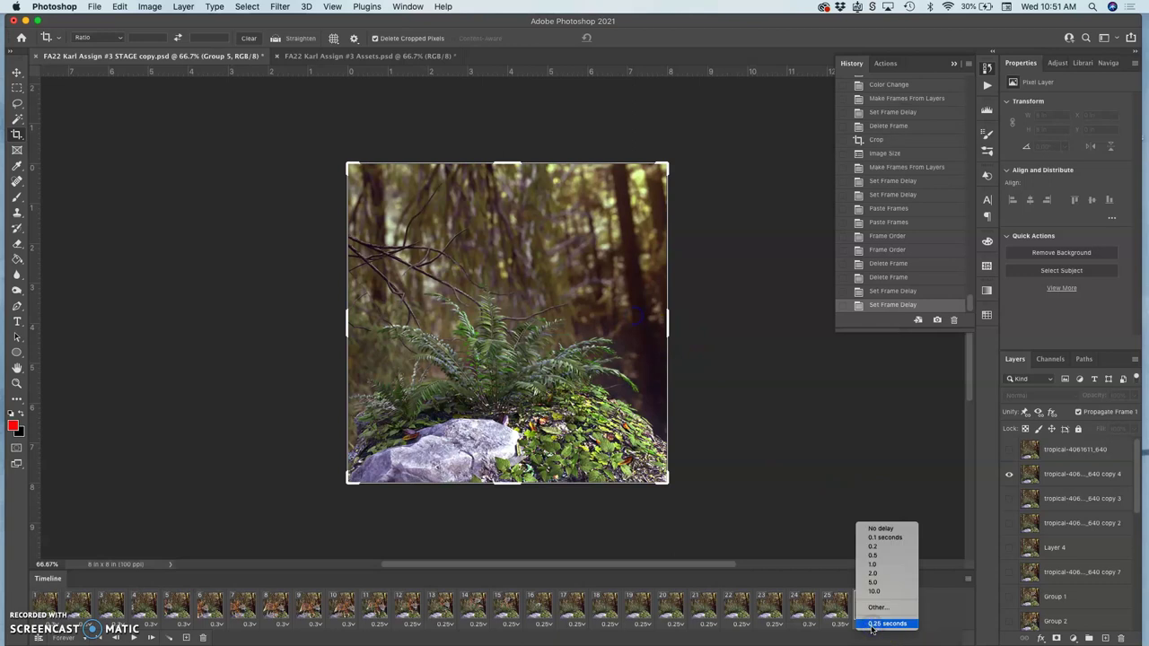
{"action": "left_click", "coordinate": [878, 608]}
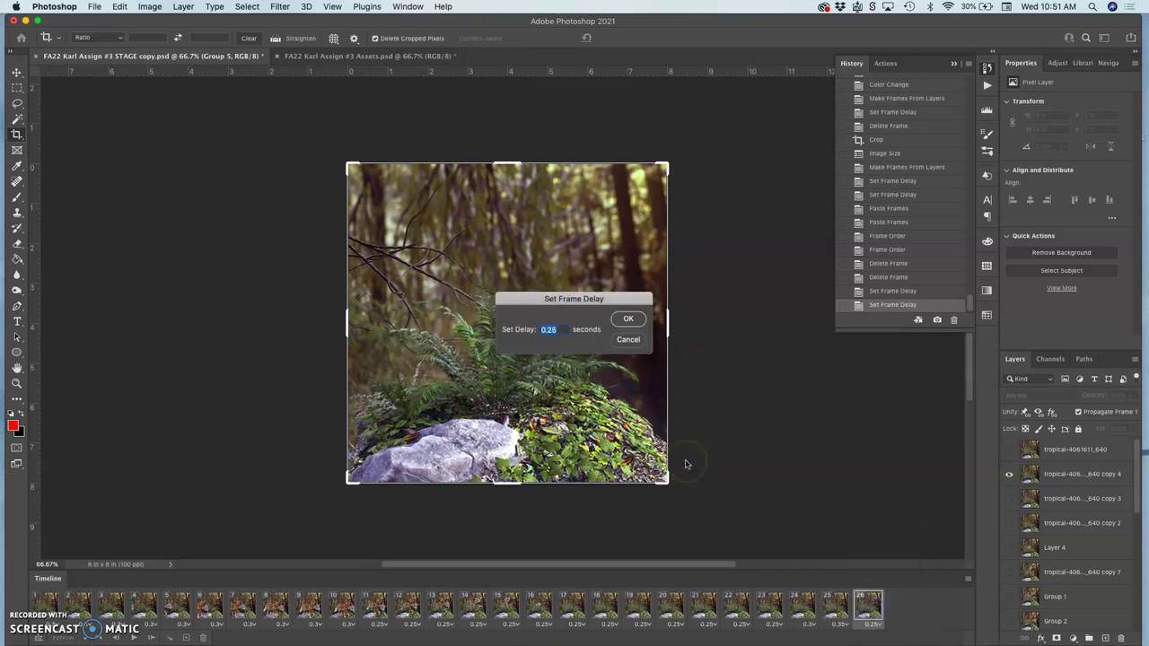
{"action": "left_click", "coordinate": [627, 321]}
Step: Replay the animation to check timing, then delete frame 21, leaving 25 frames
{"action": "left_click", "coordinate": [536, 607]}
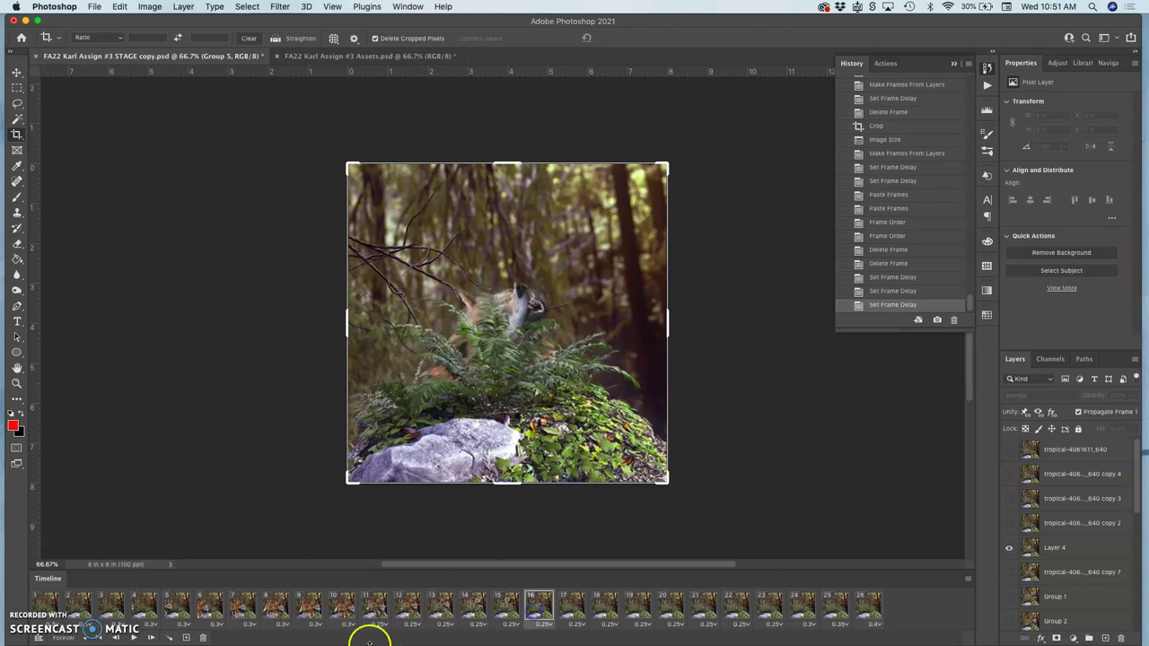
{"action": "left_click", "coordinate": [136, 635]}
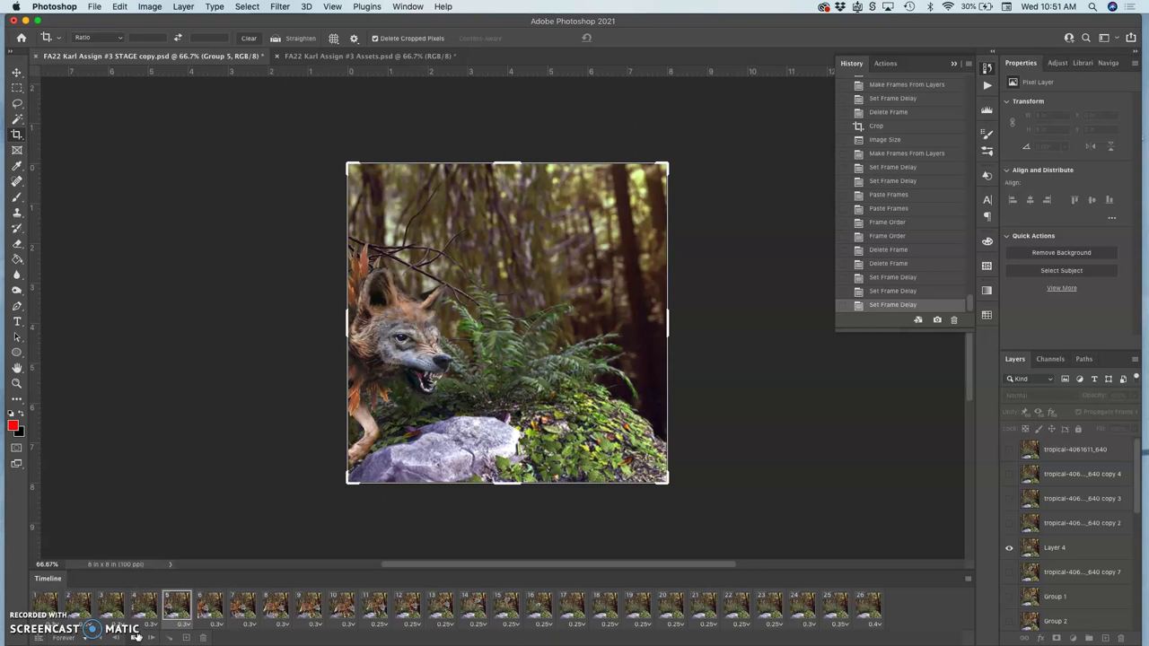
{"action": "left_click", "coordinate": [696, 606]}
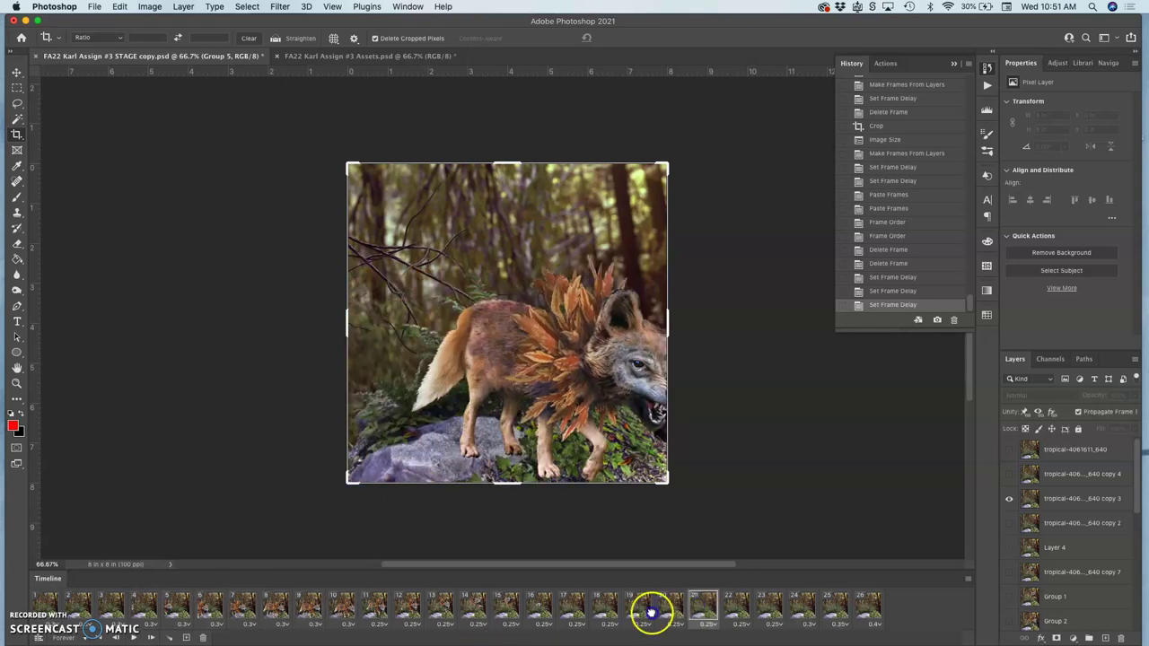
{"action": "left_click_drag", "start_coordinate": [205, 632], "coordinate": [203, 636]}
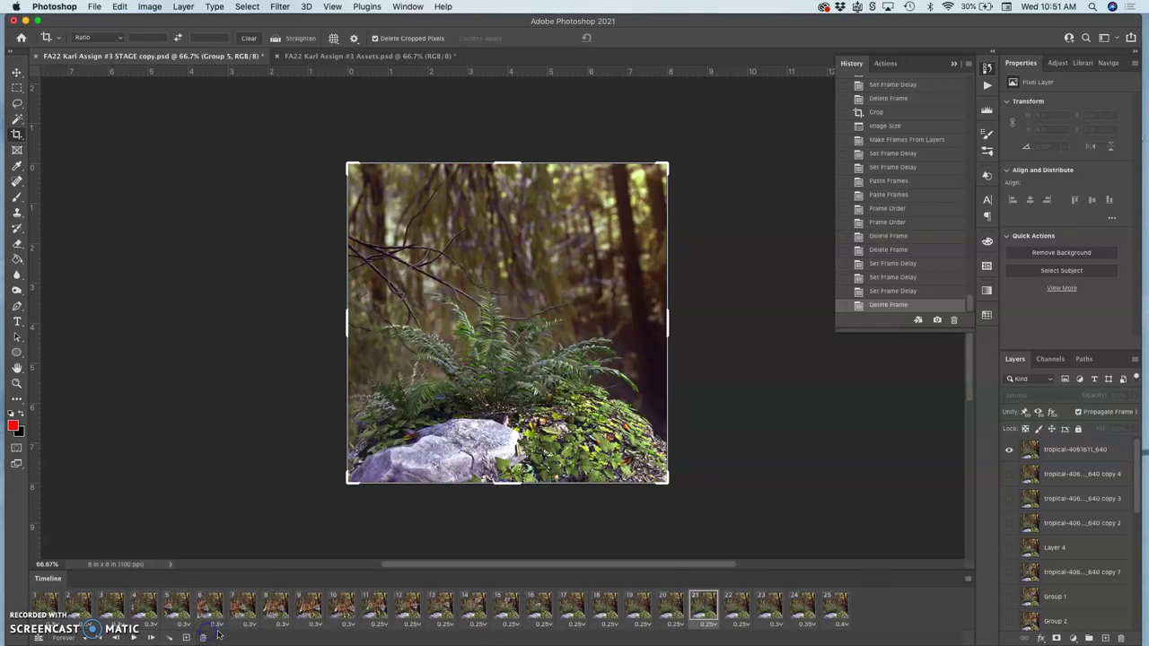
Step: Delete frame 19 to leave 24 frames and play the animation
{"action": "left_click", "coordinate": [645, 608]}
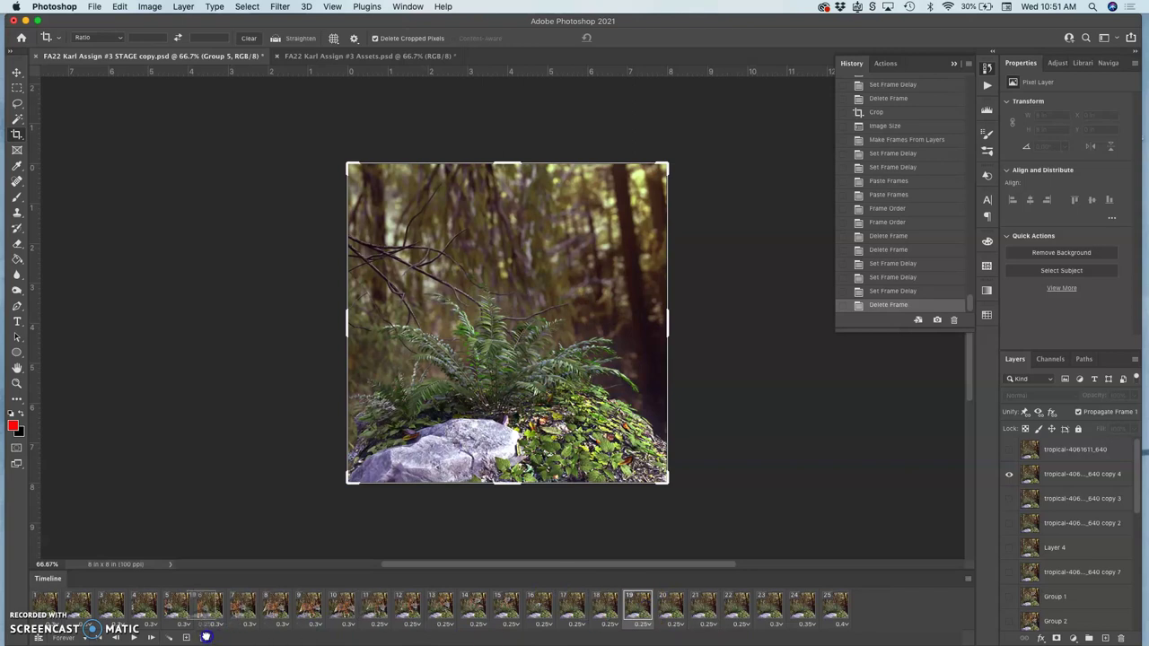
{"action": "left_click", "coordinate": [203, 637]}
{"action": "left_click", "coordinate": [442, 605]}
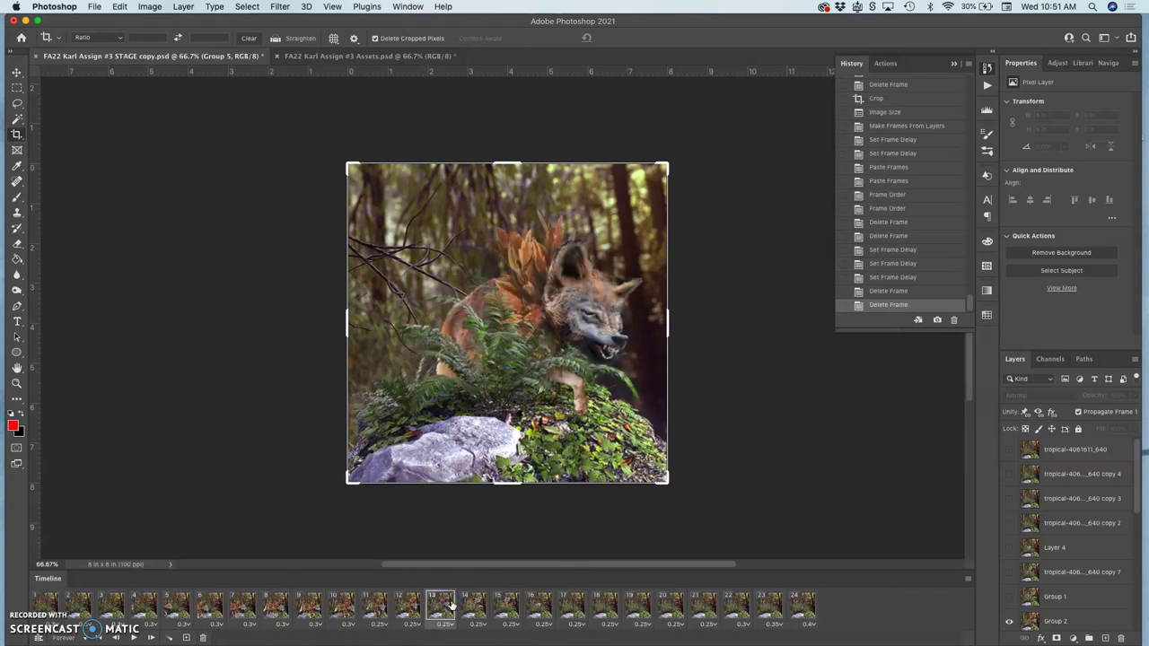
{"action": "left_click", "coordinate": [133, 637]}
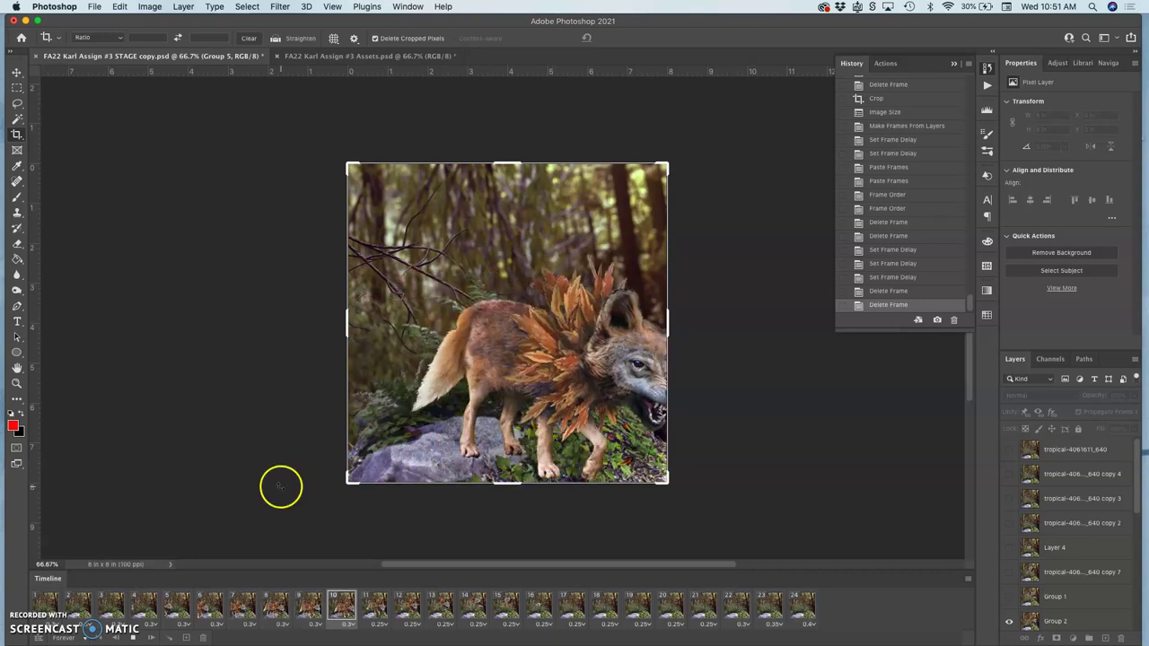
Step: Step back and forth through opening frames 1–4, ending on frame 1
{"action": "left_click", "coordinate": [51, 600]}
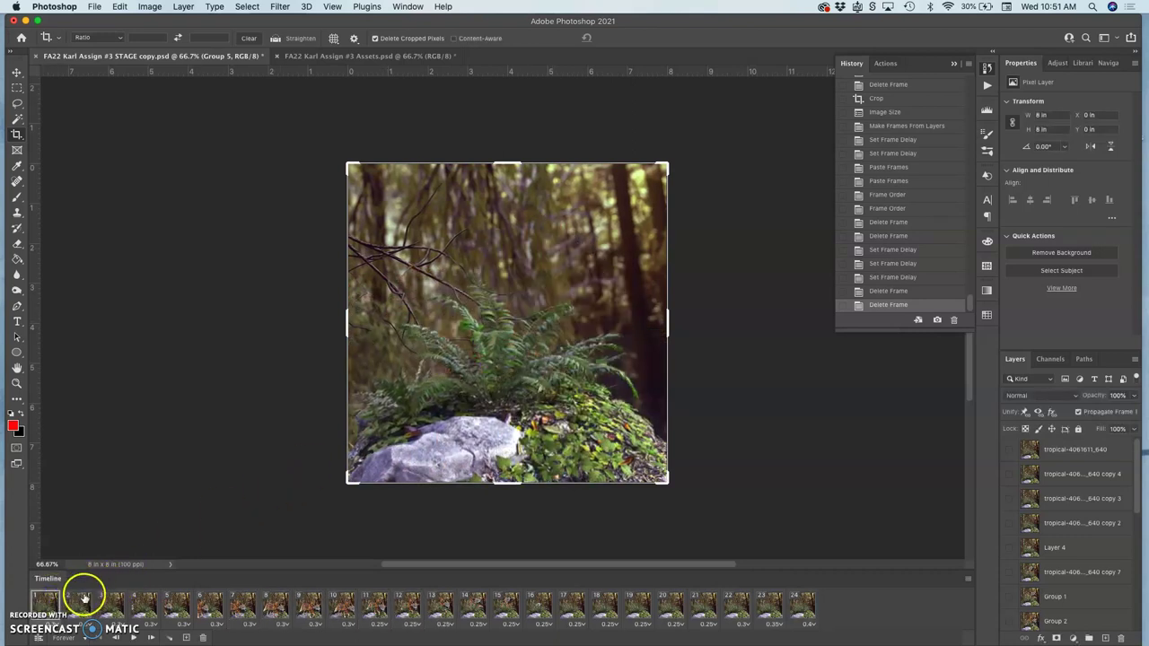
{"action": "left_click", "coordinate": [82, 600]}
{"action": "left_click", "coordinate": [51, 598]}
{"action": "left_click", "coordinate": [105, 605]}
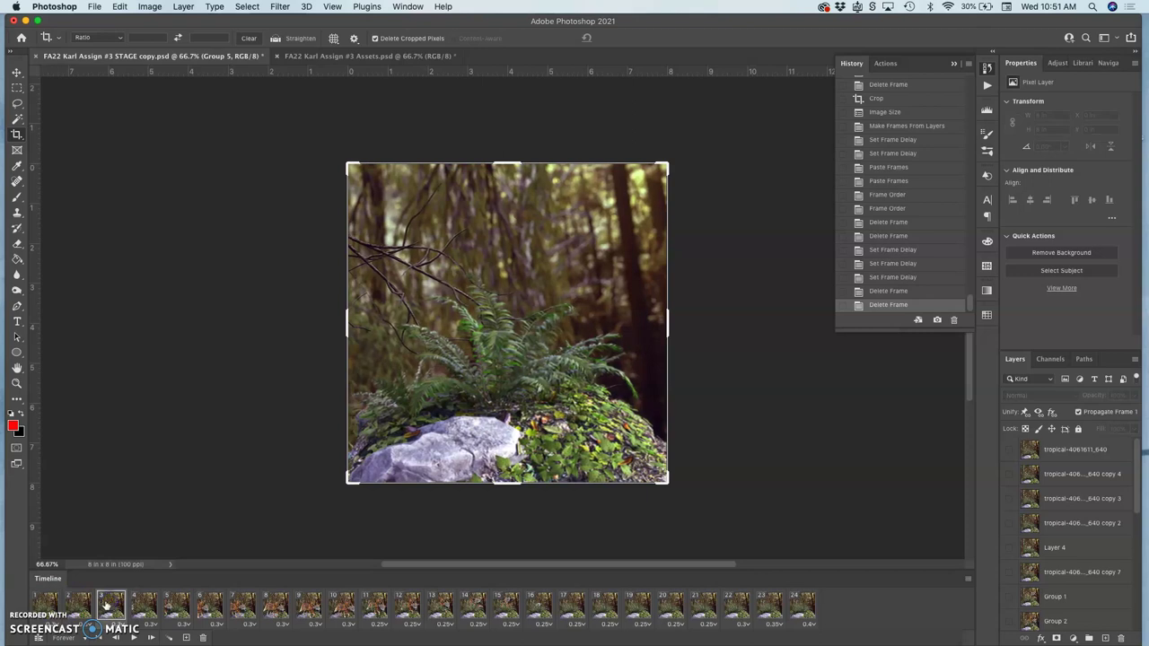
{"action": "left_click", "coordinate": [81, 601]}
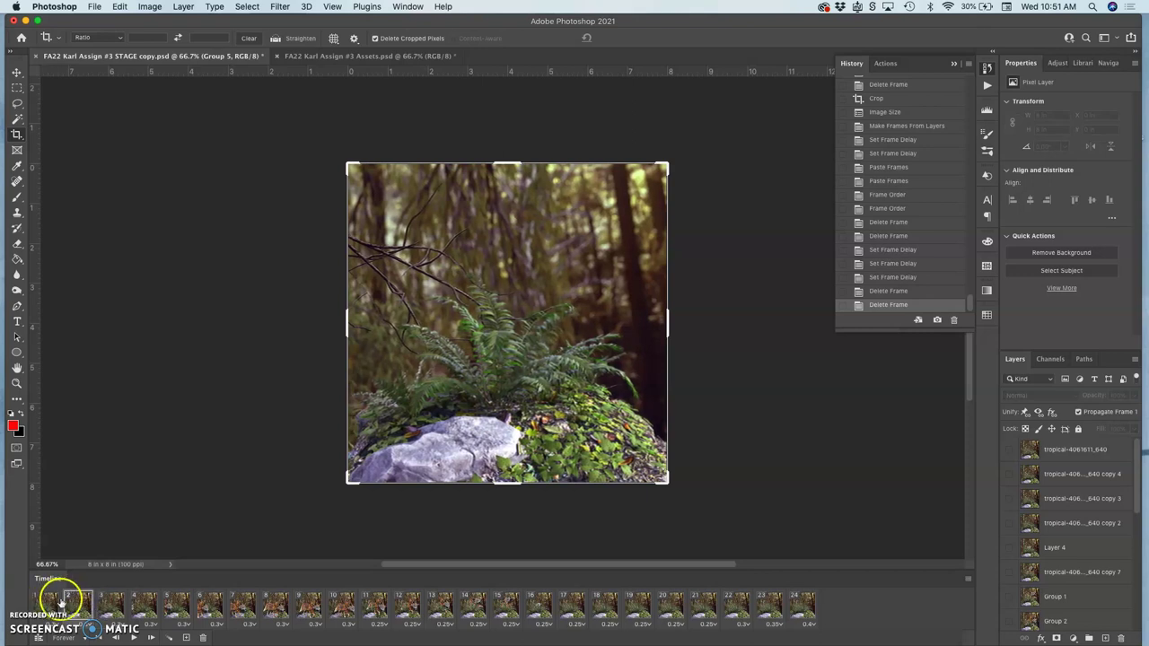
{"action": "left_click", "coordinate": [108, 606]}
{"action": "left_click", "coordinate": [141, 606]}
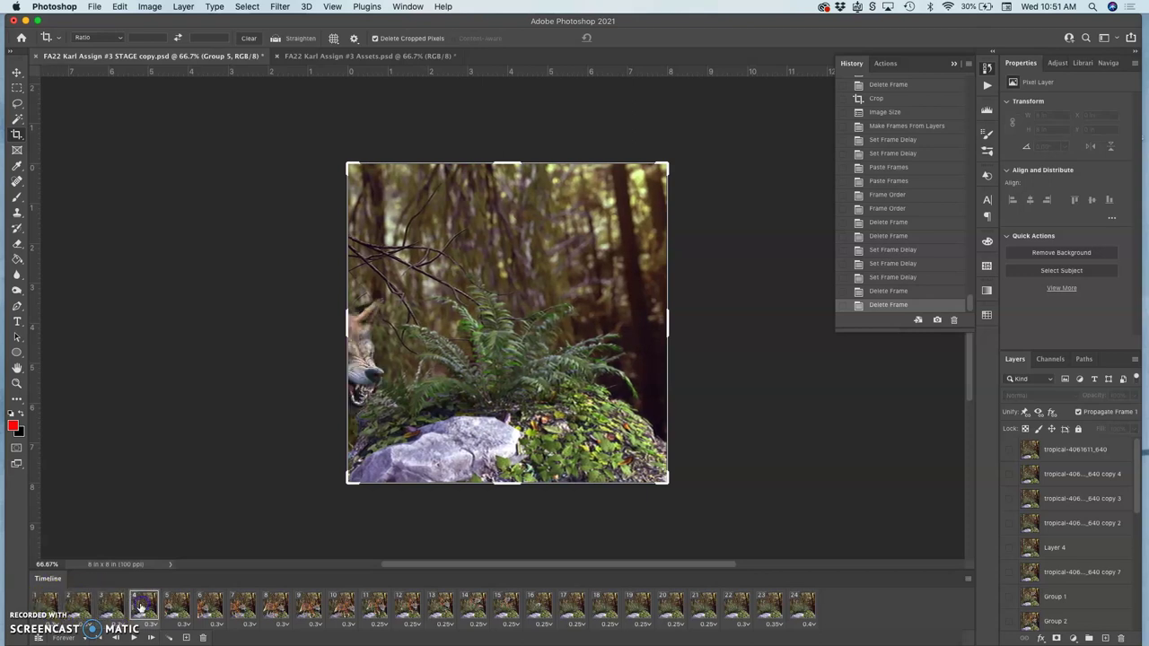
{"action": "left_click", "coordinate": [47, 603]}
{"action": "left_click", "coordinate": [75, 602]}
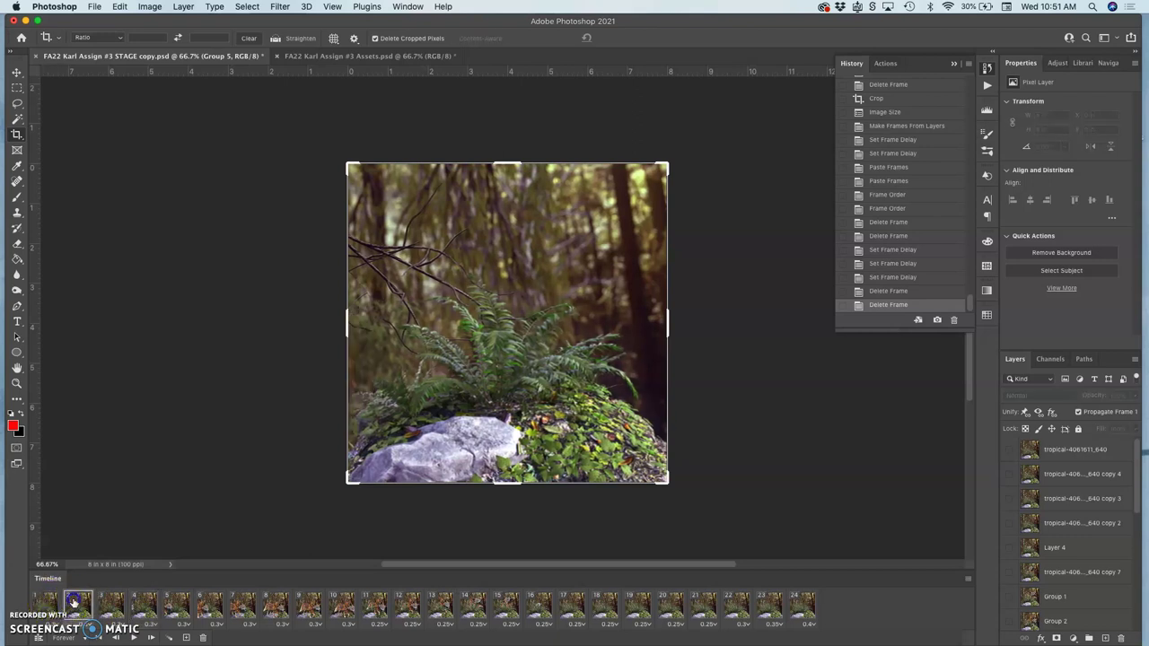
{"action": "left_click", "coordinate": [51, 599]}
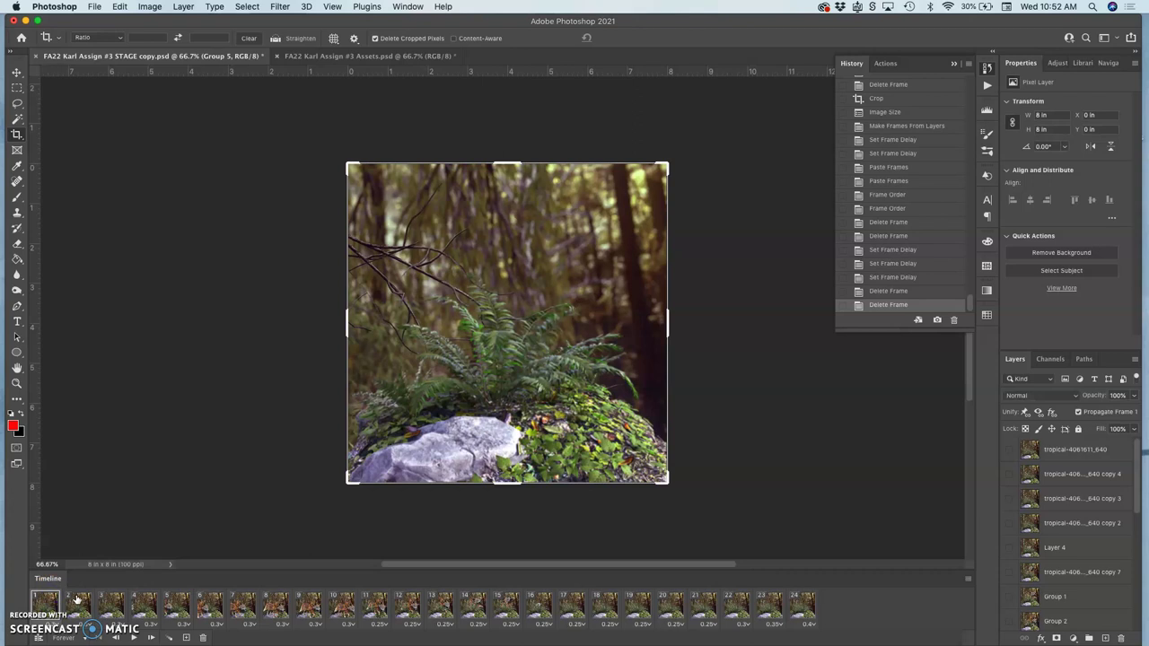
Step: Tween two in-between frames after frame 1 and inspect them
{"action": "left_click", "coordinate": [54, 598]}
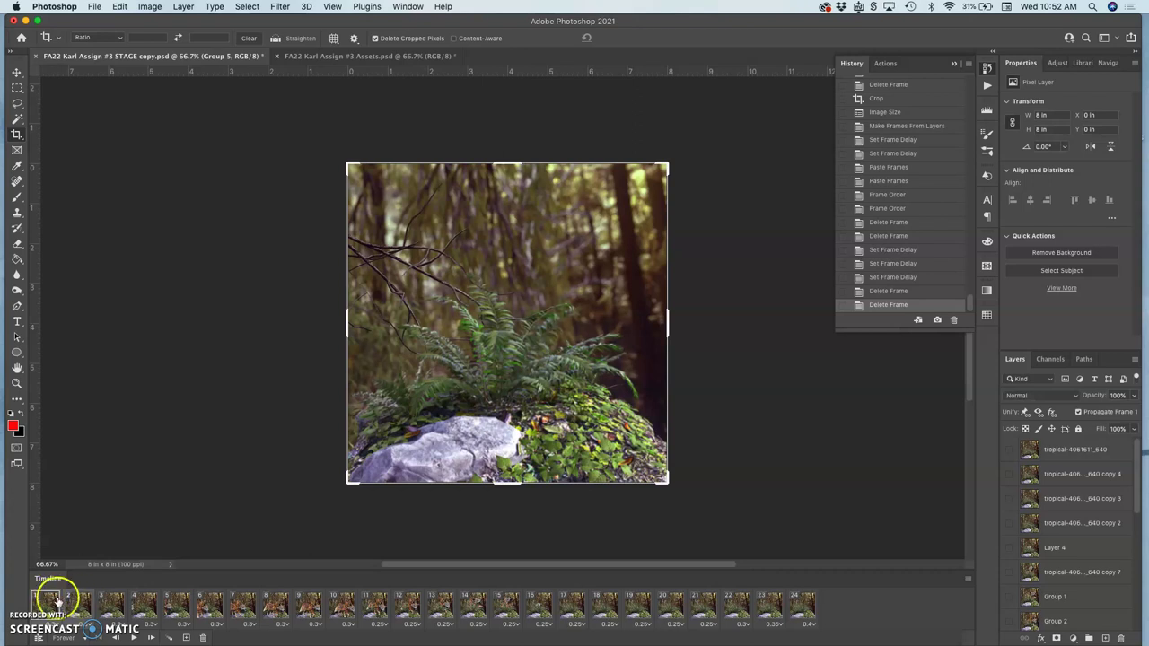
{"action": "left_click", "coordinate": [171, 638]}
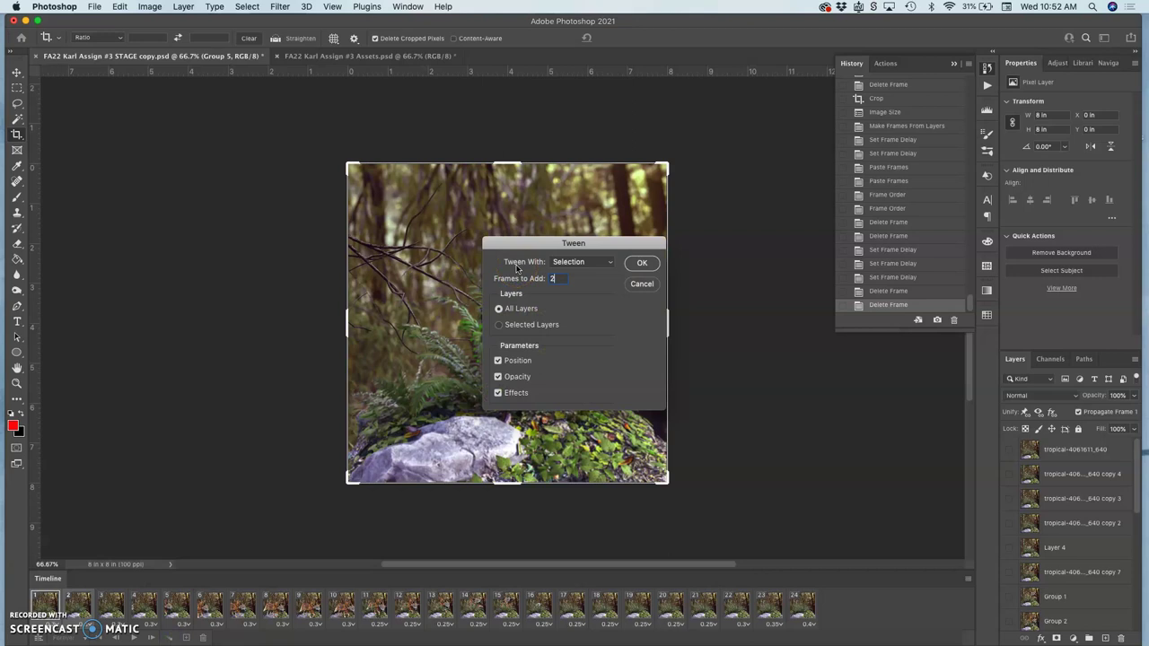
{"action": "left_click", "coordinate": [642, 262]}
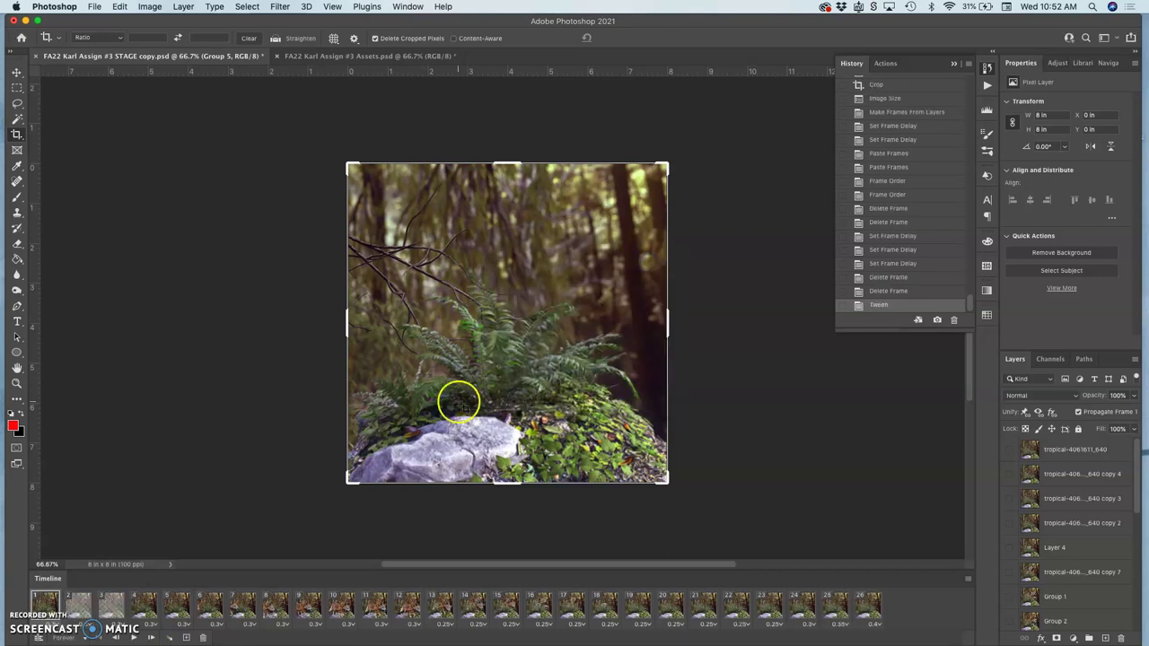
{"action": "left_click", "coordinate": [81, 603]}
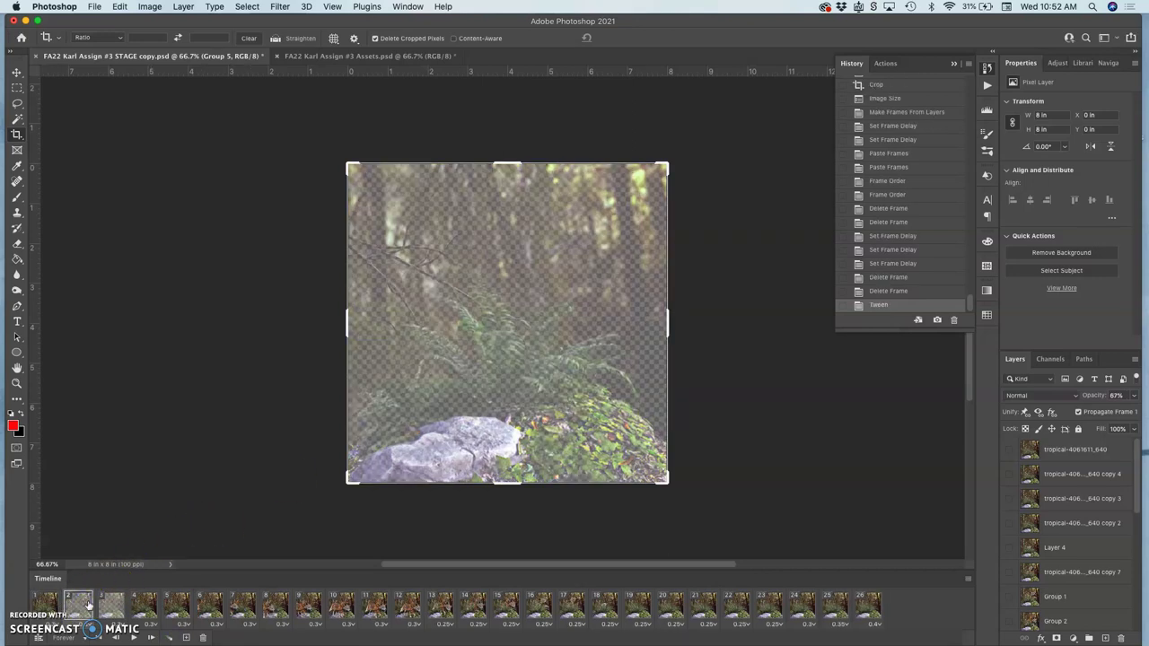
{"action": "left_click", "coordinate": [115, 602]}
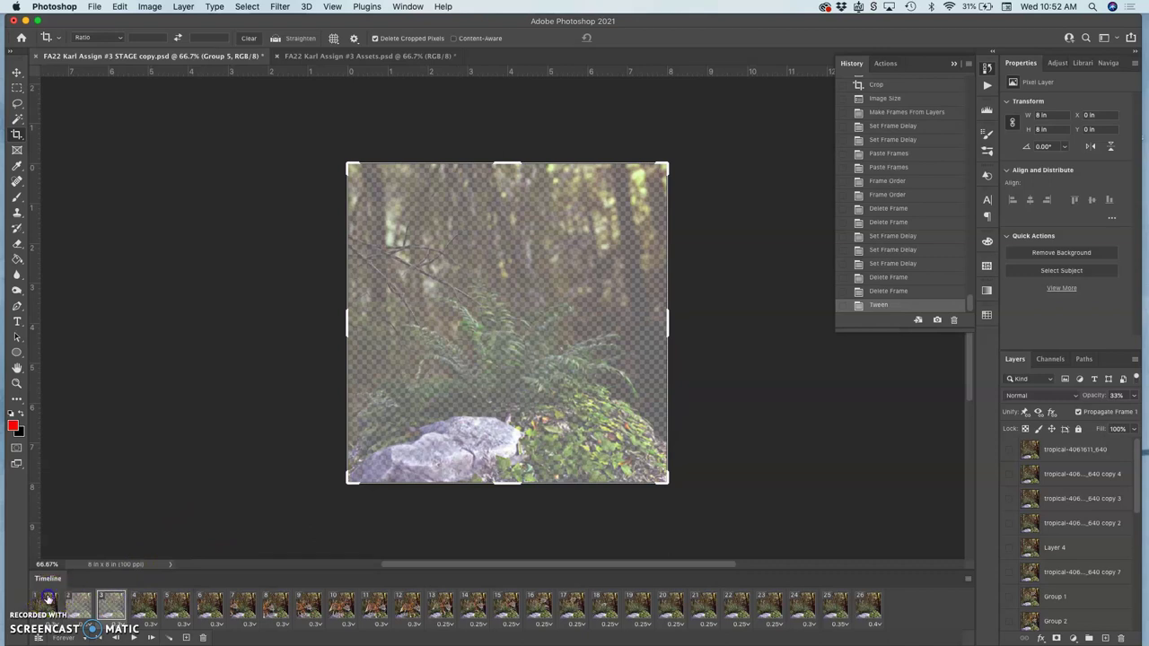
{"action": "left_click", "coordinate": [52, 599]}
{"action": "left_click", "coordinate": [78, 602]}
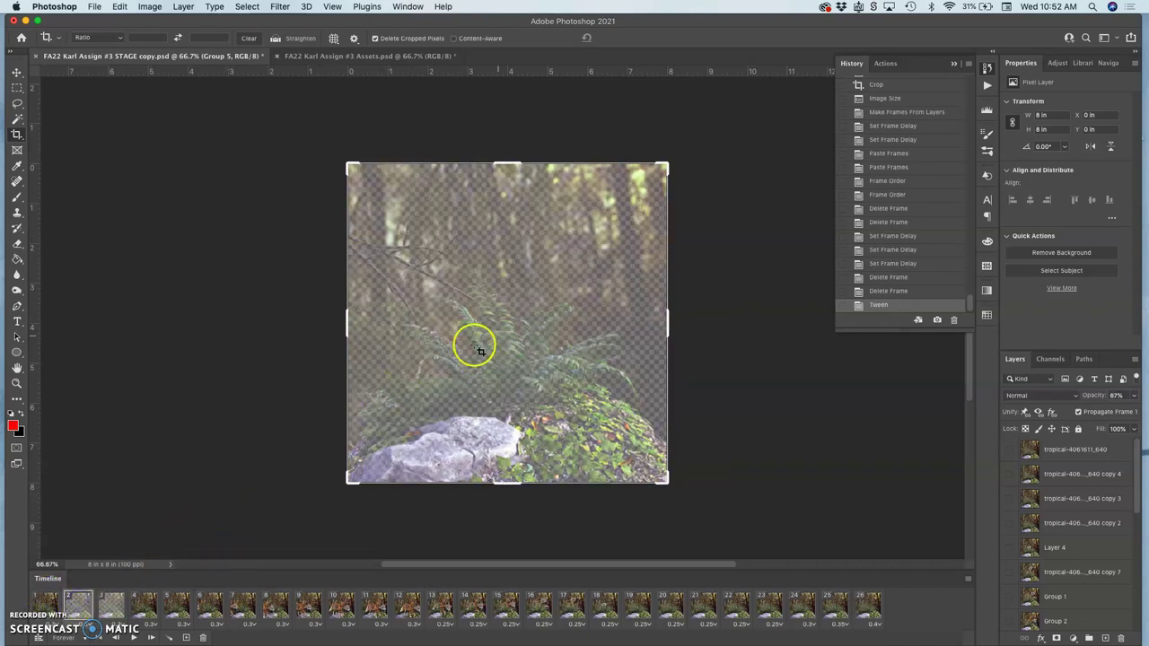
Step: Set Group 5 opacity to 100% on both new tween frames
{"action": "scroll", "coordinate": [1056, 526], "scroll_direction": "down", "scroll_amount": 5}
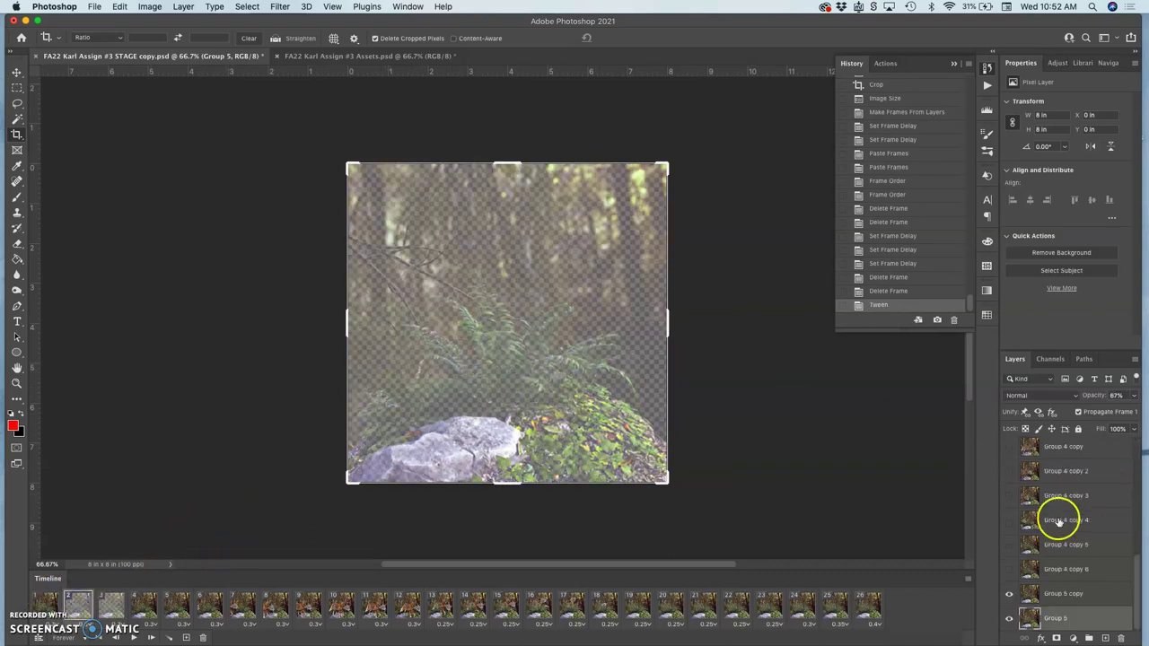
{"action": "left_click", "coordinate": [1056, 617]}
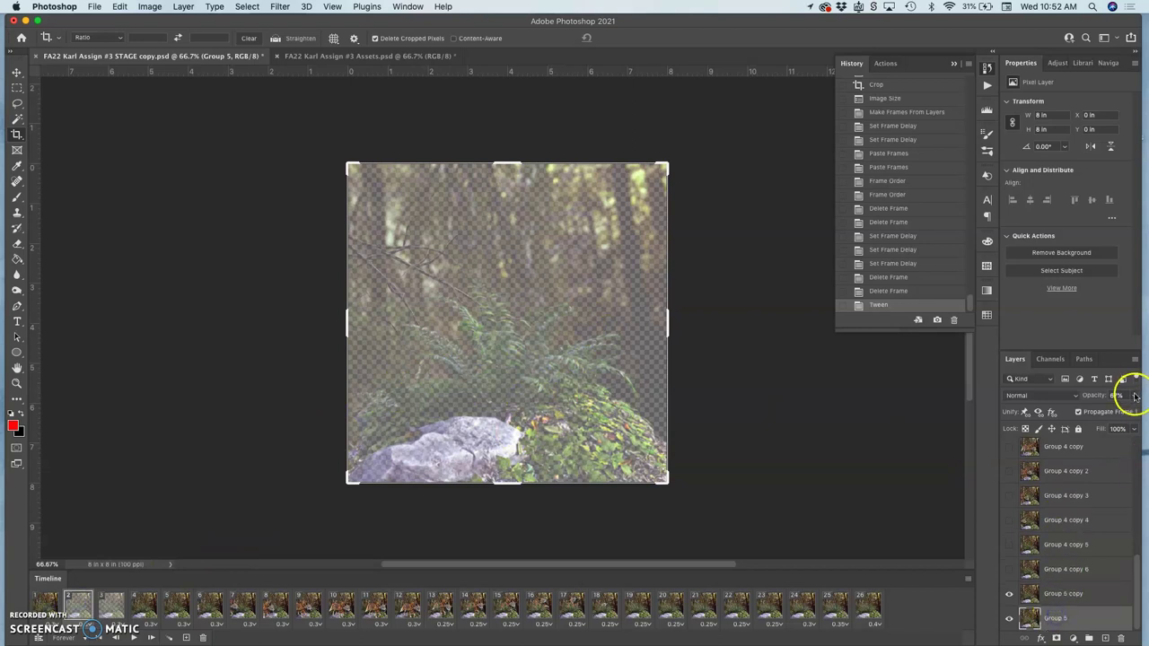
{"action": "left_click", "coordinate": [1136, 396]}
{"action": "left_click_drag", "start_coordinate": [1115, 411], "coordinate": [1133, 410]}
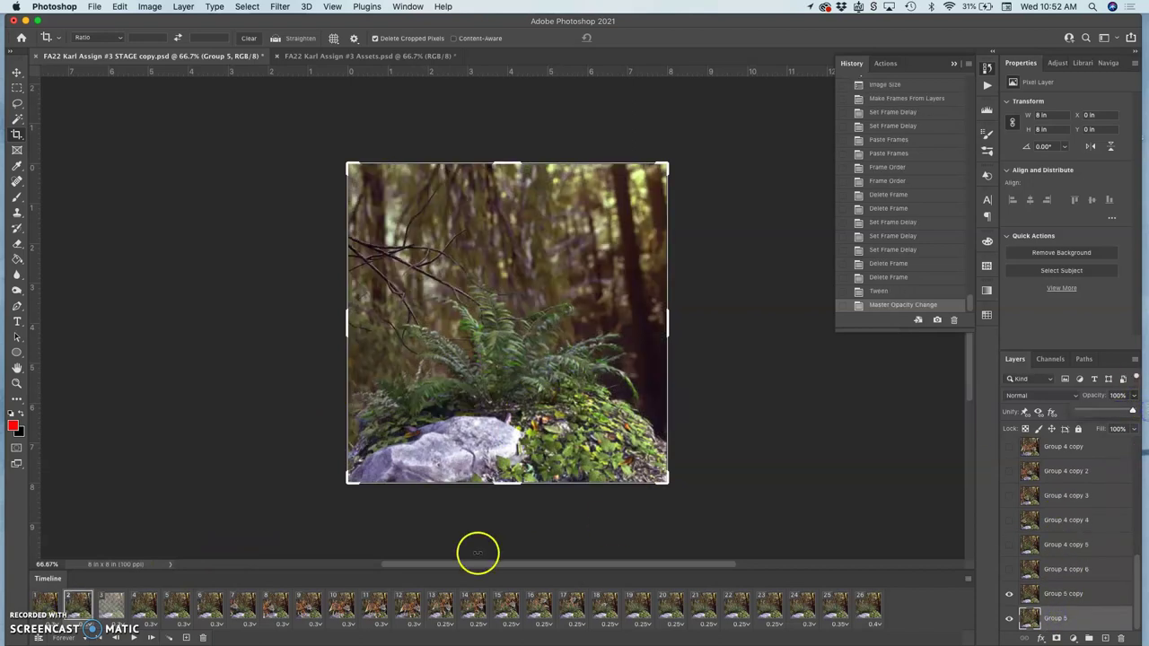
{"action": "left_click", "coordinate": [113, 606]}
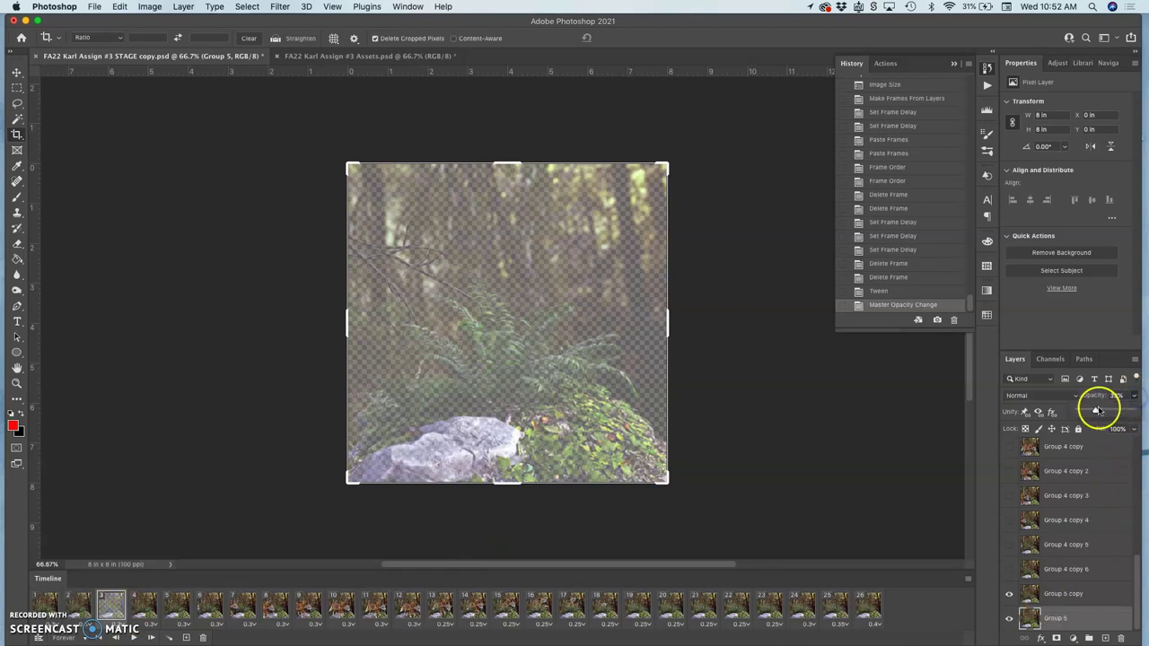
{"action": "left_click", "coordinate": [1133, 411]}
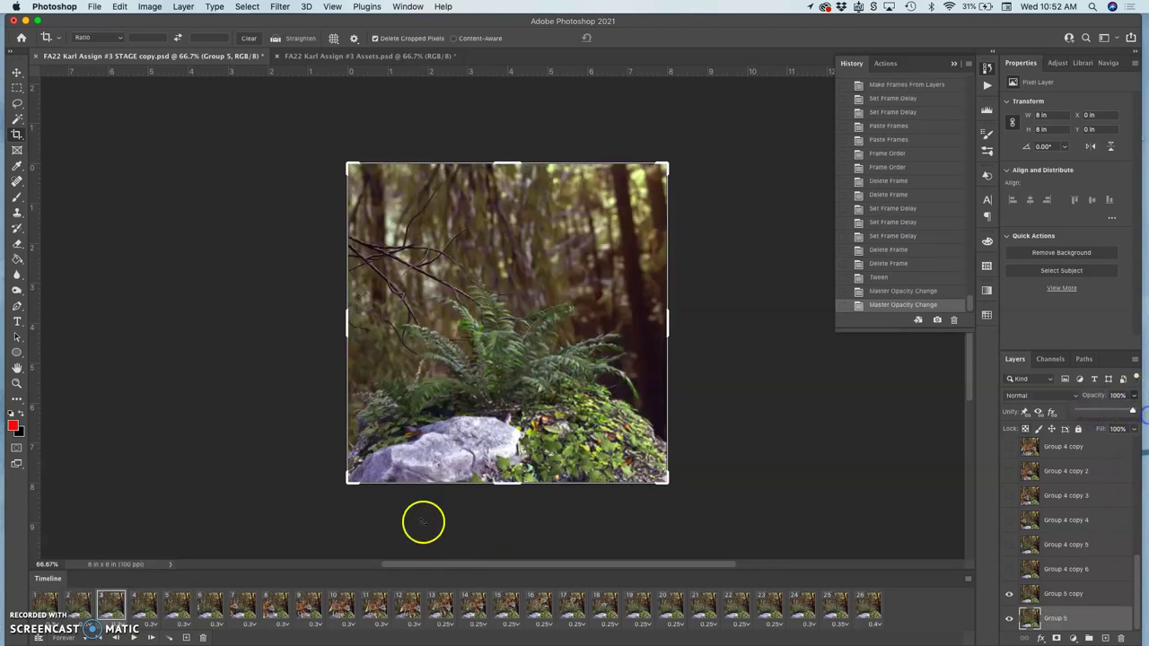
Step: Review frames 1–6 to find the last fern-only frame before the wolf appears
{"action": "left_click", "coordinate": [48, 606]}
{"action": "left_click", "coordinate": [86, 606]}
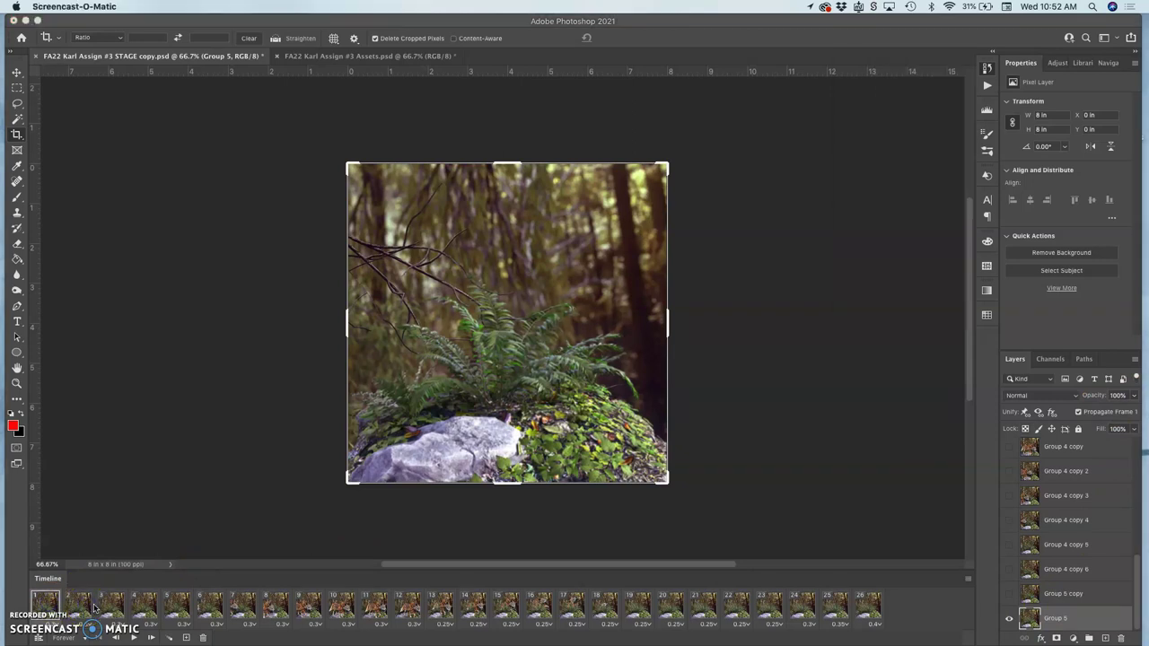
{"action": "left_click", "coordinate": [79, 605]}
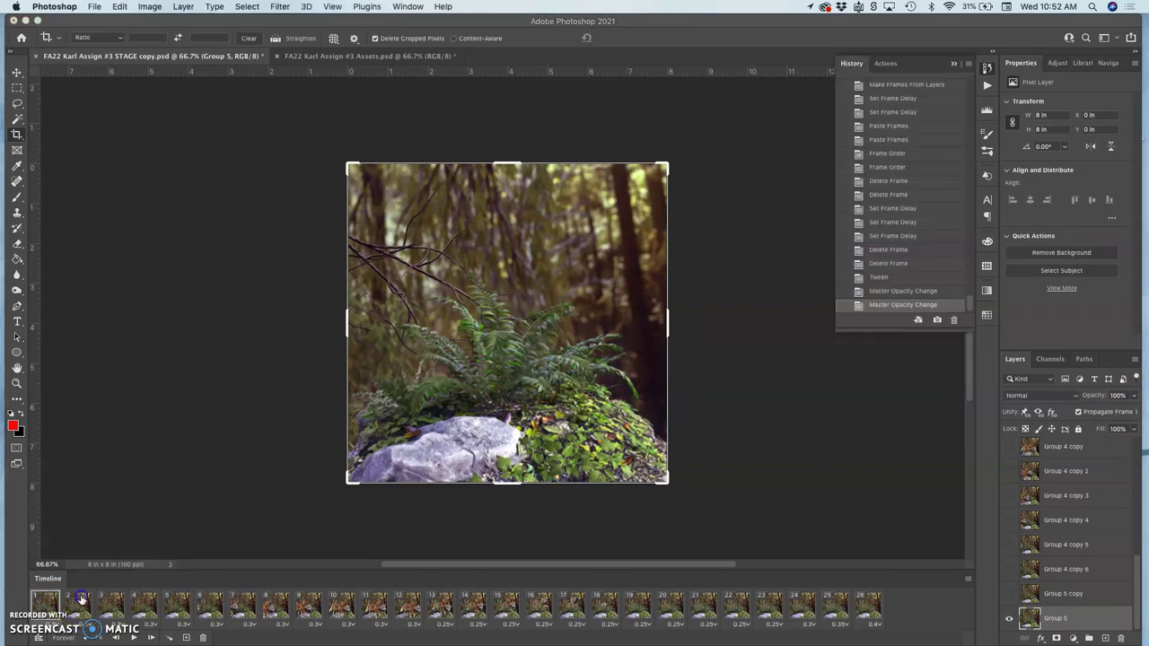
{"action": "left_click", "coordinate": [110, 601]}
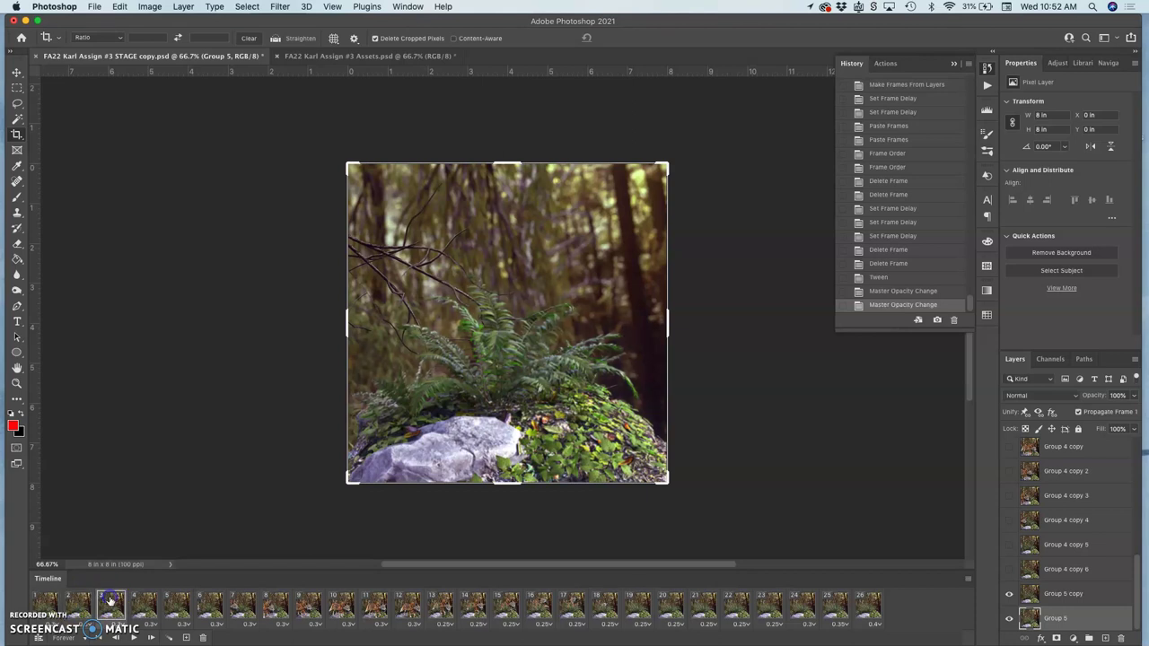
{"action": "left_click", "coordinate": [145, 601]}
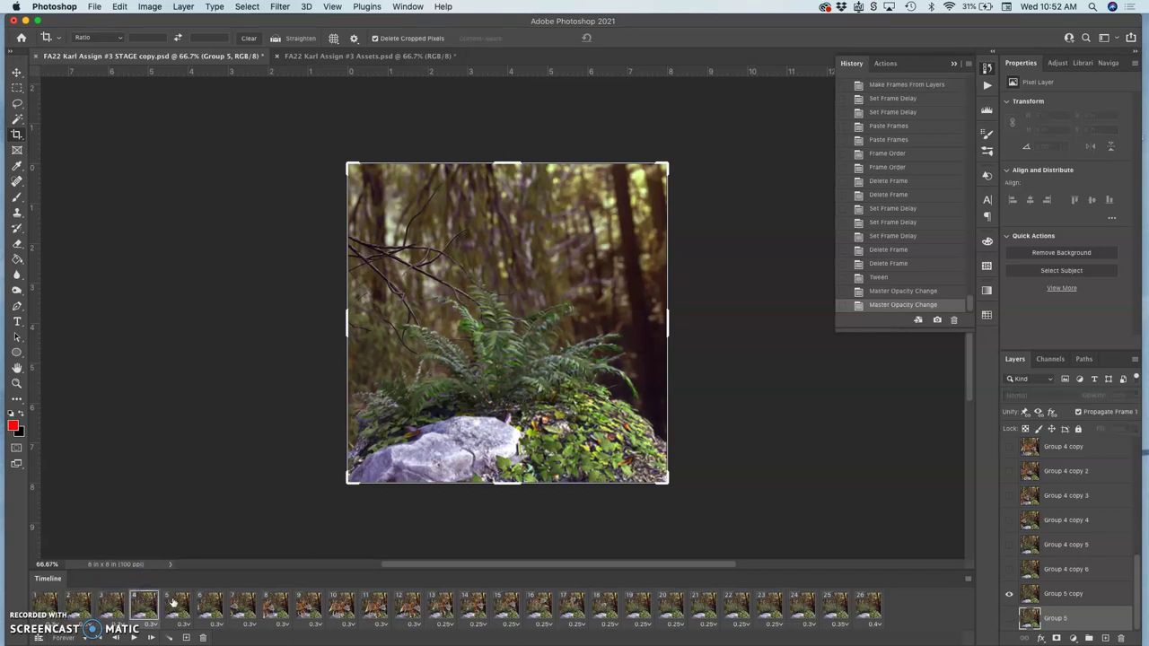
{"action": "left_click", "coordinate": [173, 603]}
{"action": "left_click", "coordinate": [208, 603]}
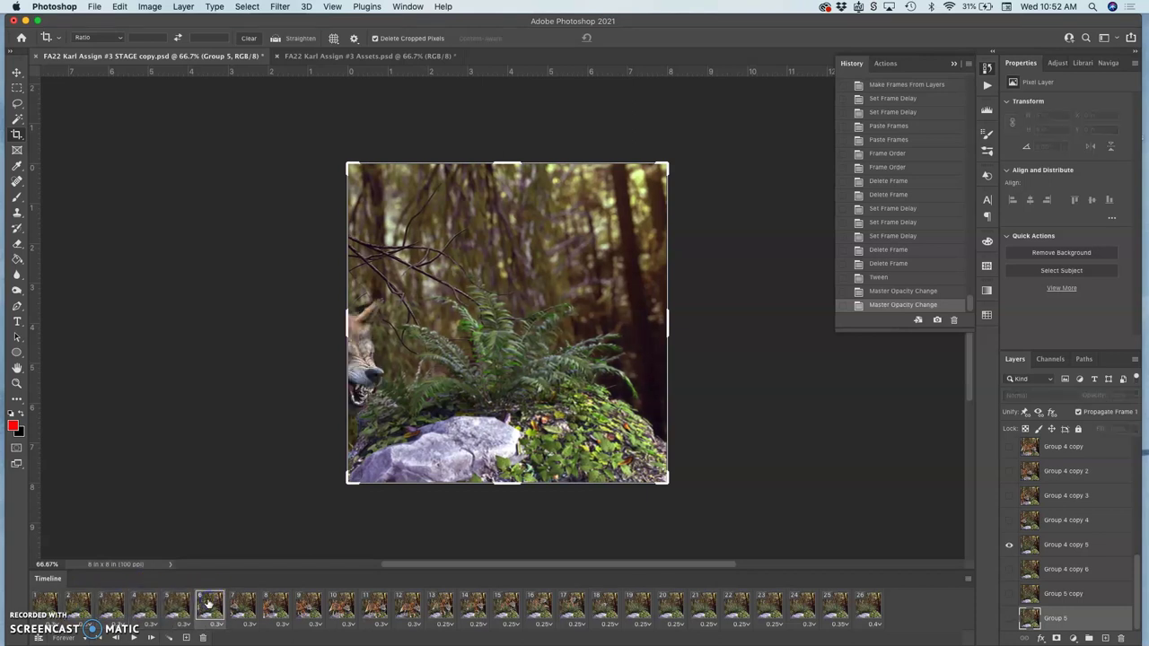
{"action": "left_click", "coordinate": [175, 602]}
{"action": "left_click", "coordinate": [146, 603]}
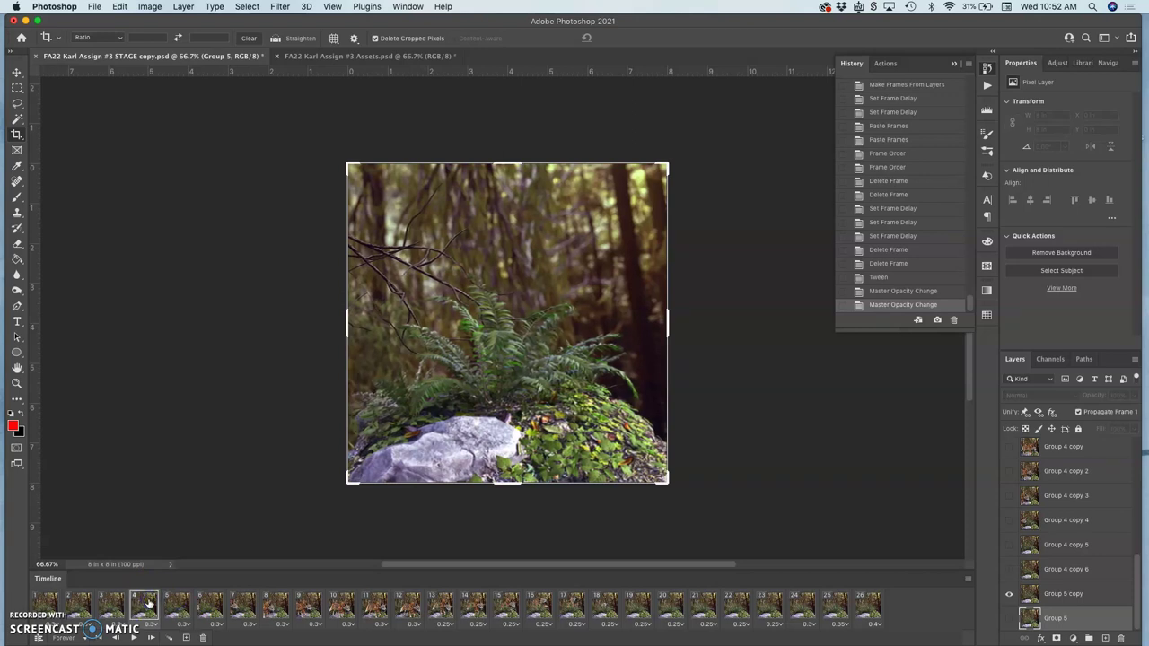
{"action": "left_click", "coordinate": [207, 602]}
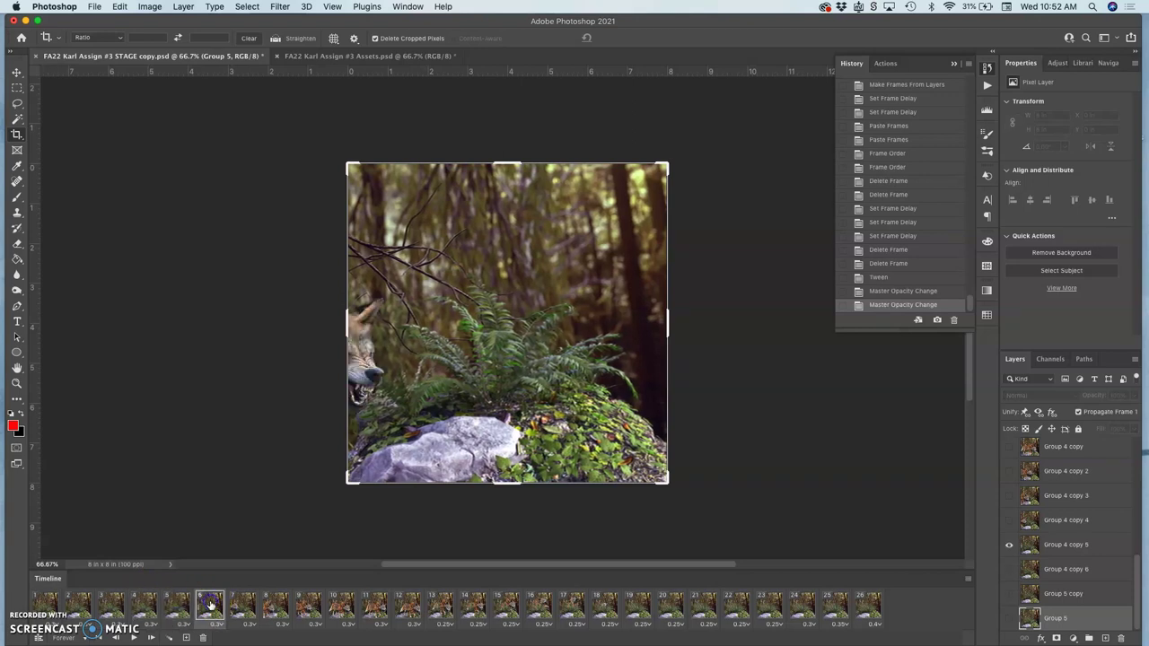
{"action": "left_click", "coordinate": [171, 603]}
Step: Tween two frames between frames 4 and 5 and turn on Group 5 in each
{"action": "left_click", "coordinate": [145, 606]}
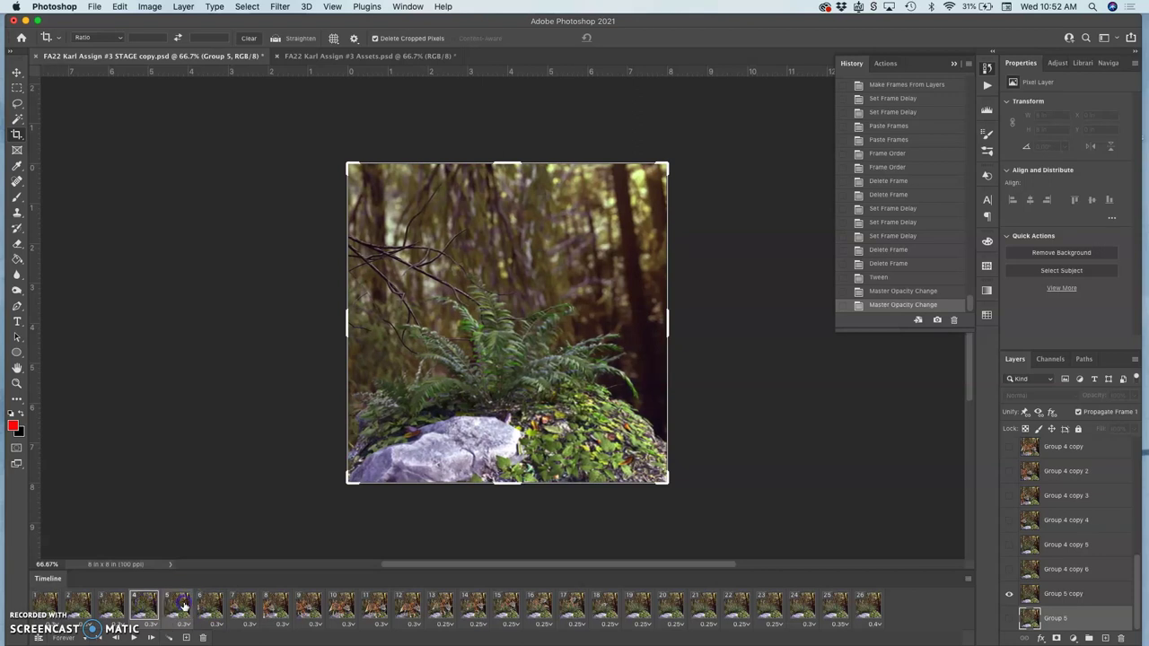
{"action": "left_click", "coordinate": [169, 639]}
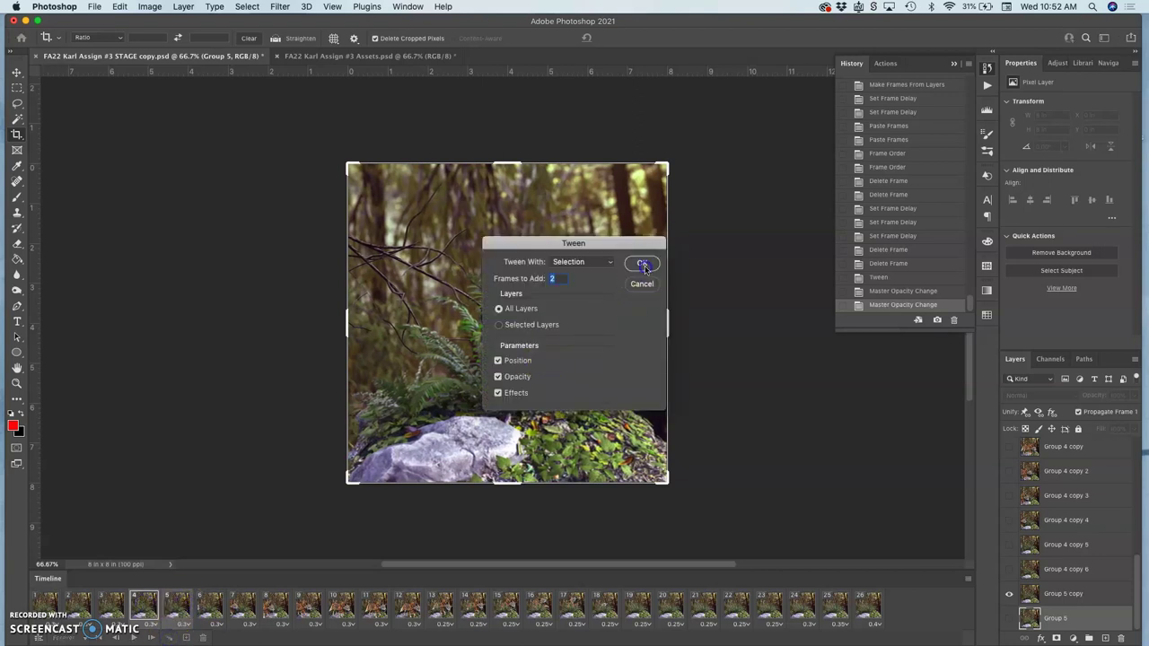
{"action": "left_click", "coordinate": [644, 266]}
{"action": "left_click", "coordinate": [177, 606]}
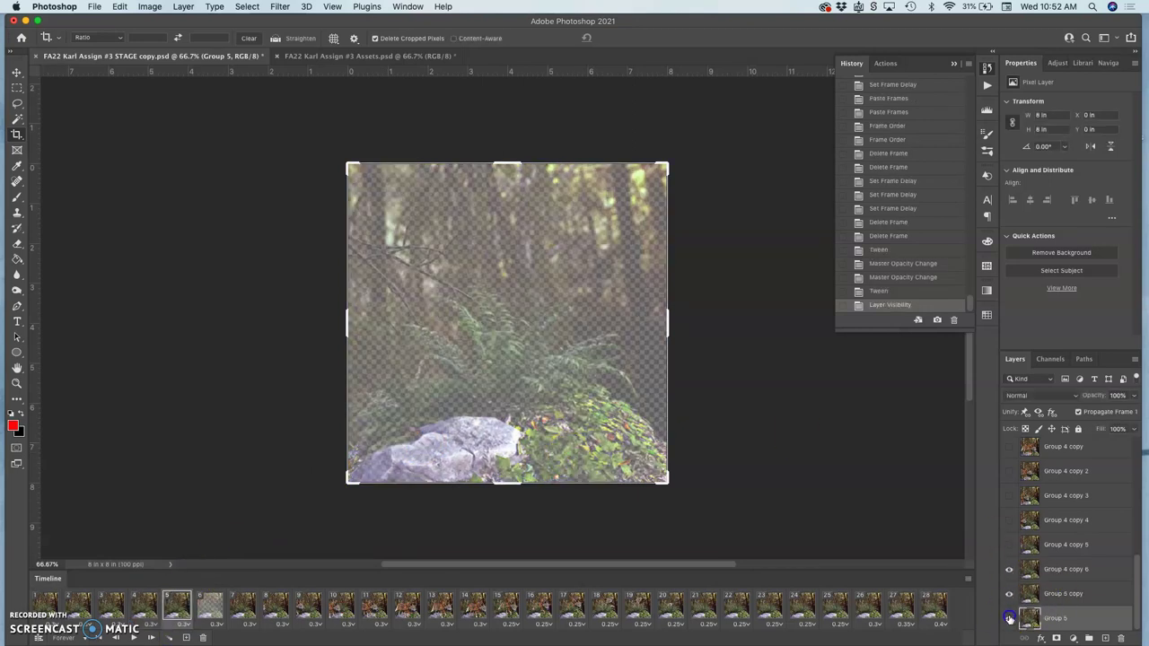
{"action": "left_click", "coordinate": [1009, 619]}
{"action": "left_click", "coordinate": [205, 607]}
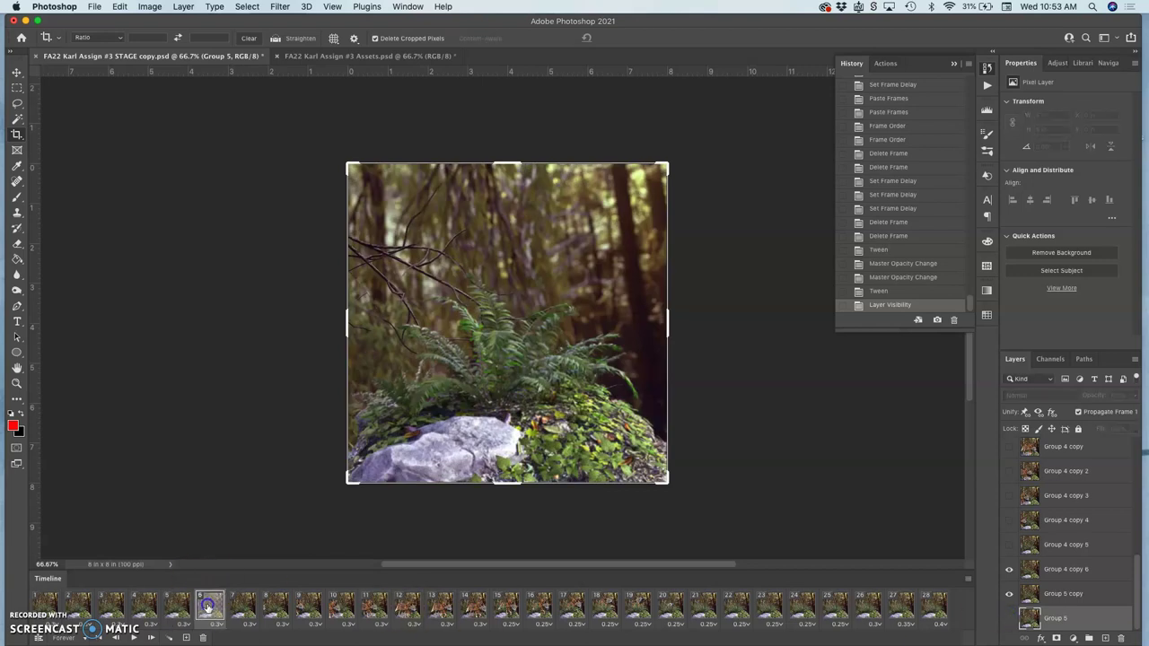
{"action": "left_click", "coordinate": [1010, 619]}
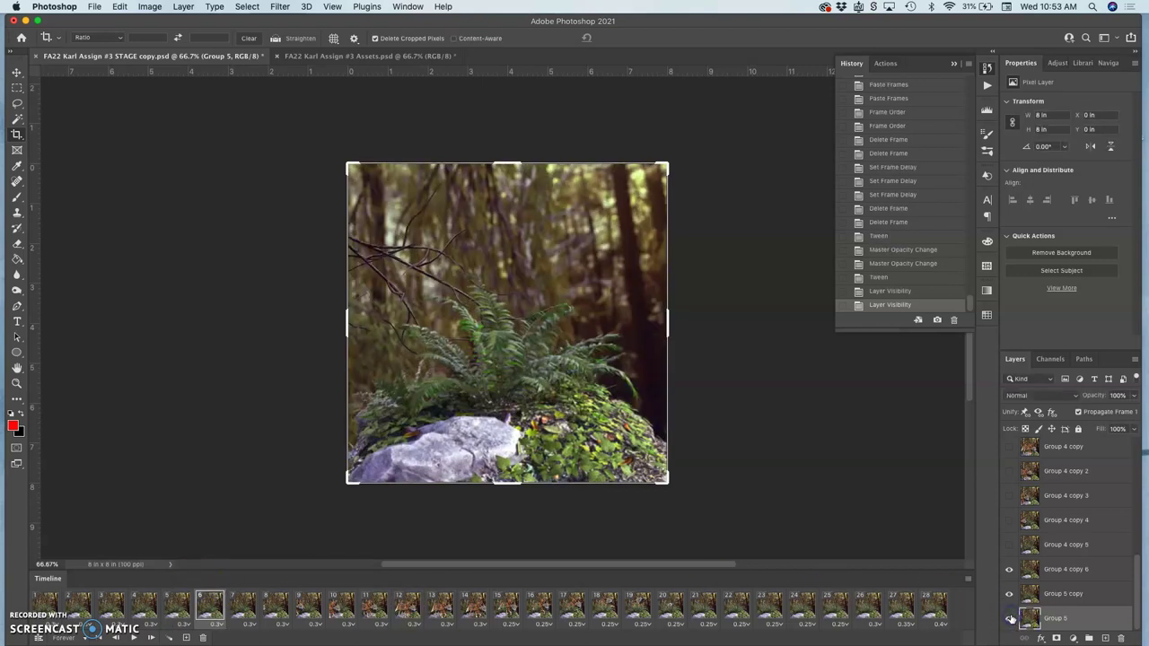
Step: Play the 28-frame animation from frame 1, stopping to inspect frames 15–17
{"action": "left_click", "coordinate": [45, 603]}
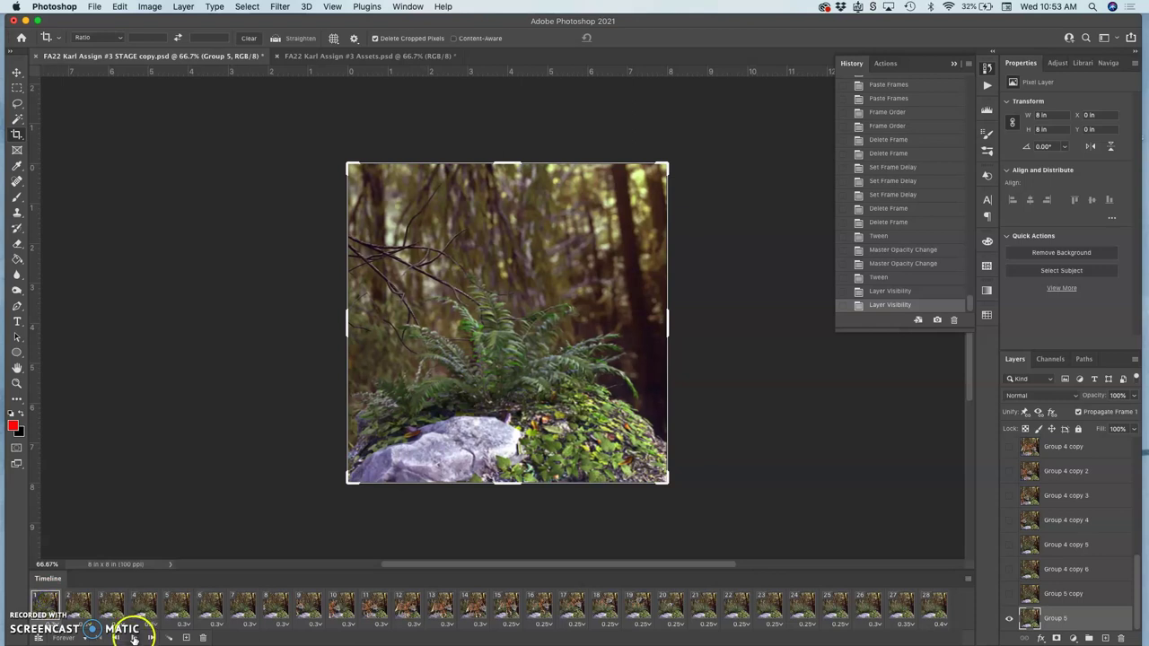
{"action": "left_click", "coordinate": [135, 638]}
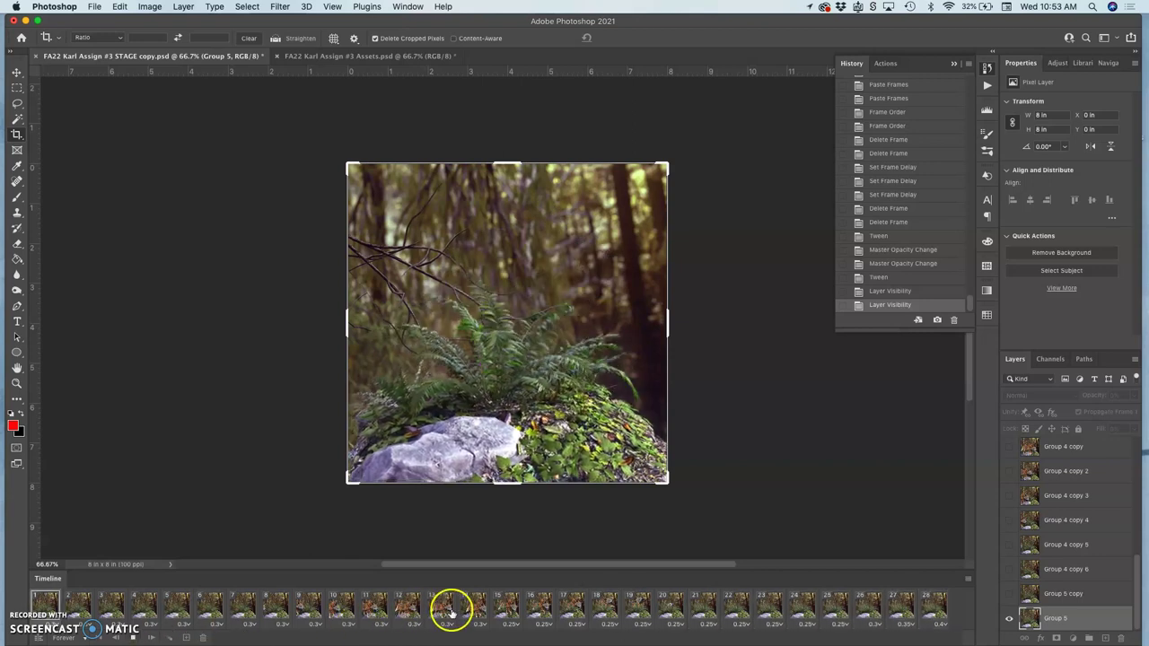
{"action": "left_click", "coordinate": [501, 611]}
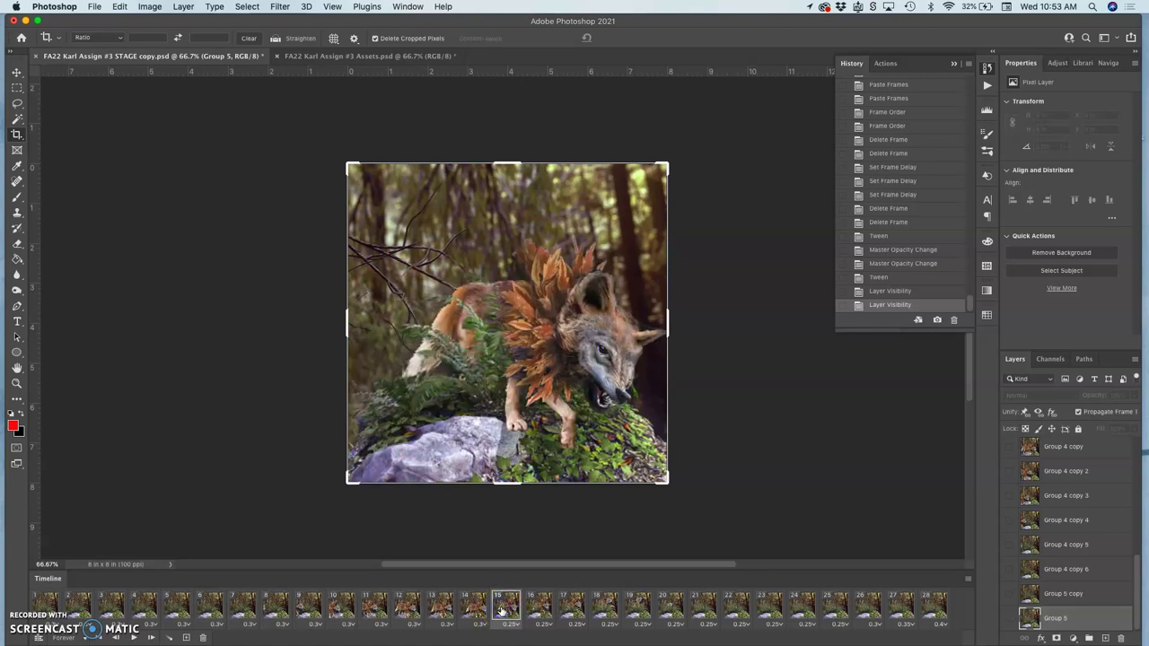
{"action": "left_click", "coordinate": [538, 611]}
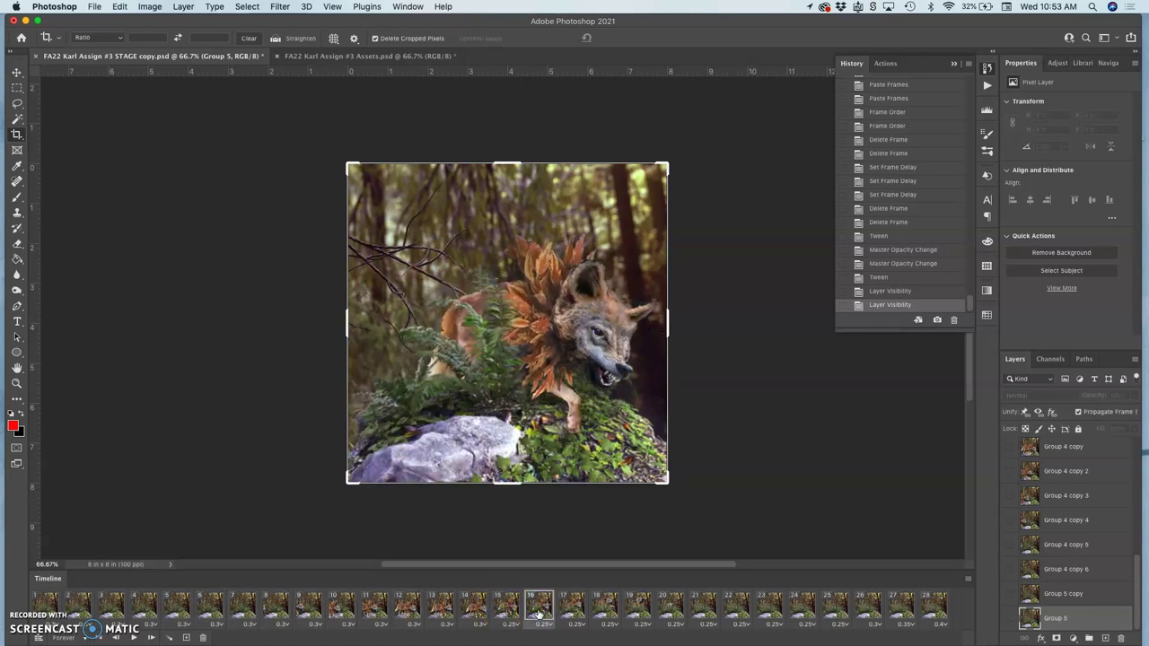
{"action": "left_click_drag", "start_coordinate": [538, 613], "coordinate": [574, 613]}
Step: Select frames 16 through 25 and choose Other… from their delay menu to set a custom delay
{"action": "left_click", "coordinate": [575, 613]}
{"action": "left_click", "coordinate": [539, 609]}
{"action": "left_click", "coordinate": [844, 611], "text": "shift"}
{"action": "left_click", "coordinate": [837, 624]}
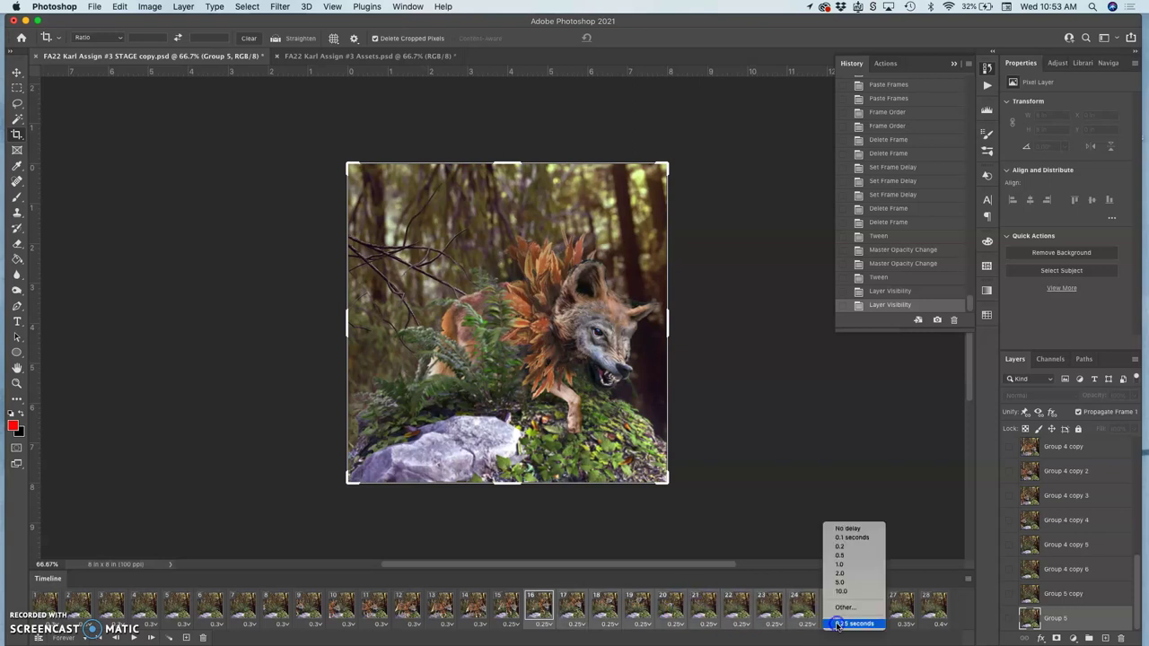
{"action": "left_click", "coordinate": [839, 607]}
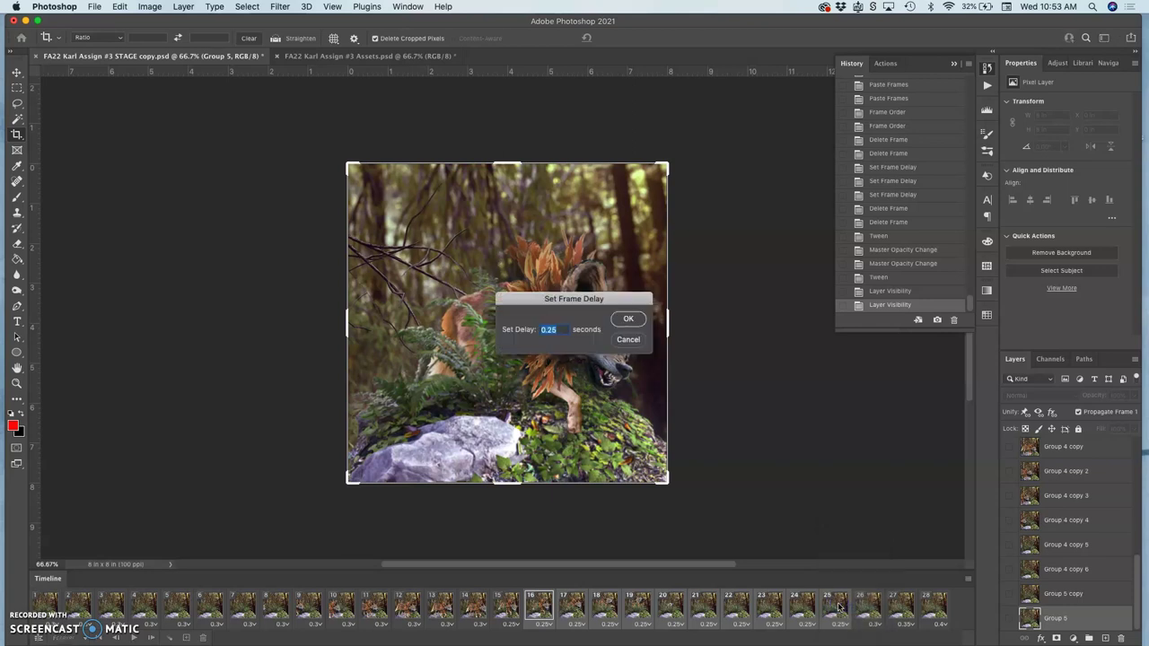